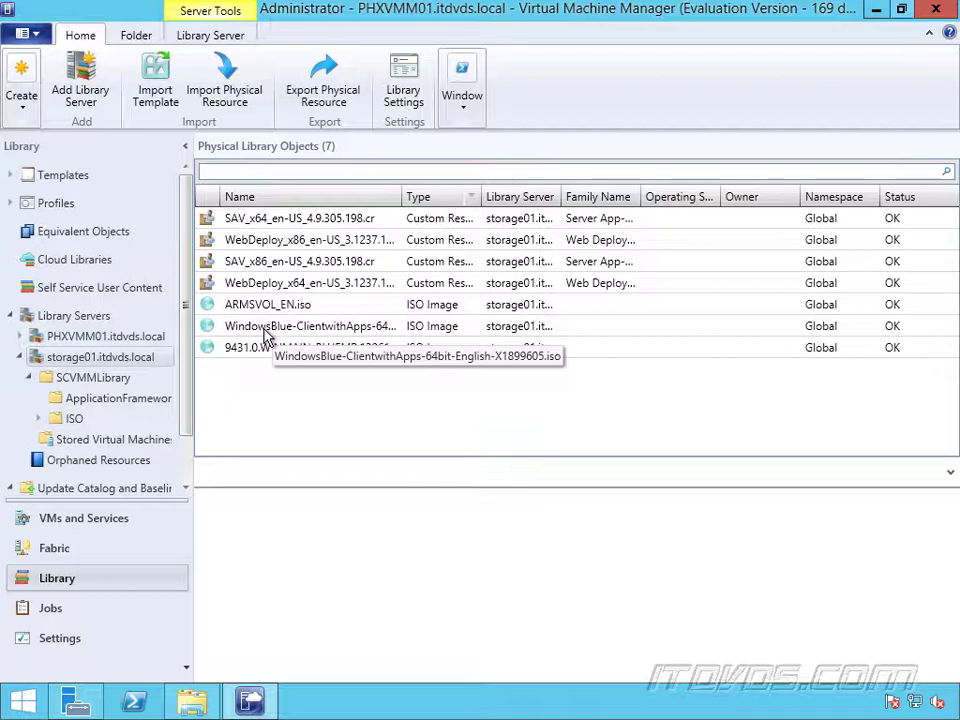
Step: Open Server100's hardware configuration and set its virtual DVD drive to use an existing ISO image
click(82, 518)
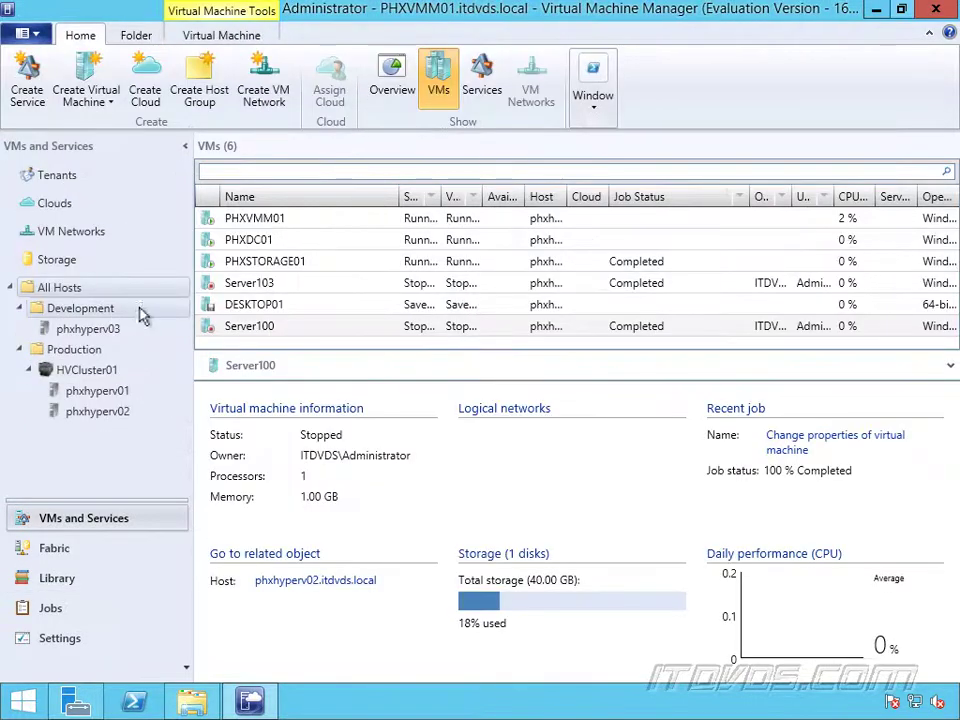
right_click(278, 330)
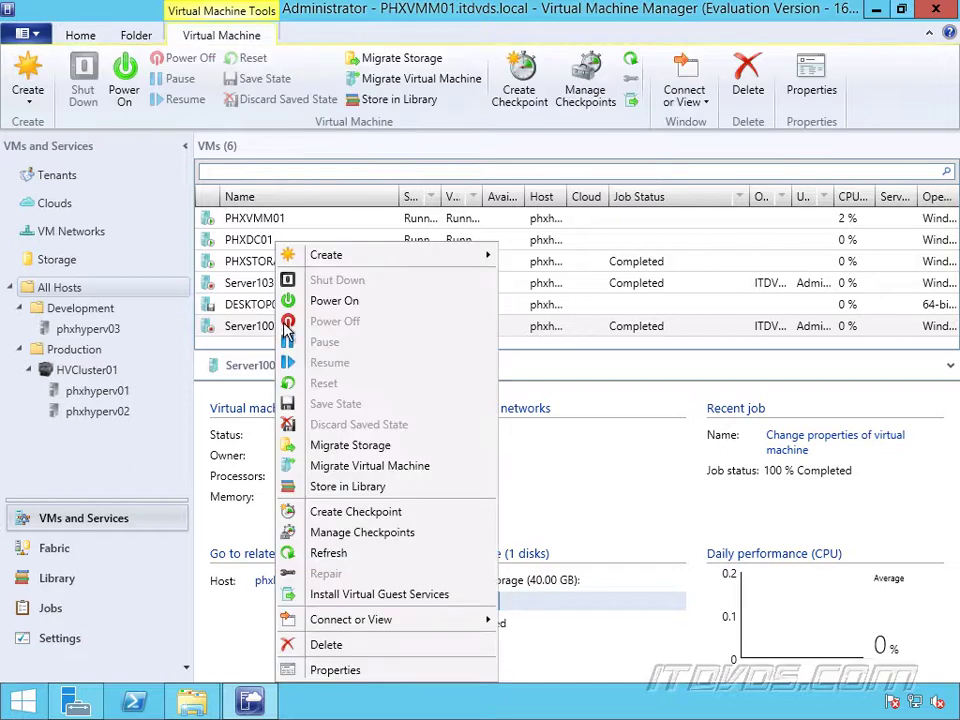
click(336, 670)
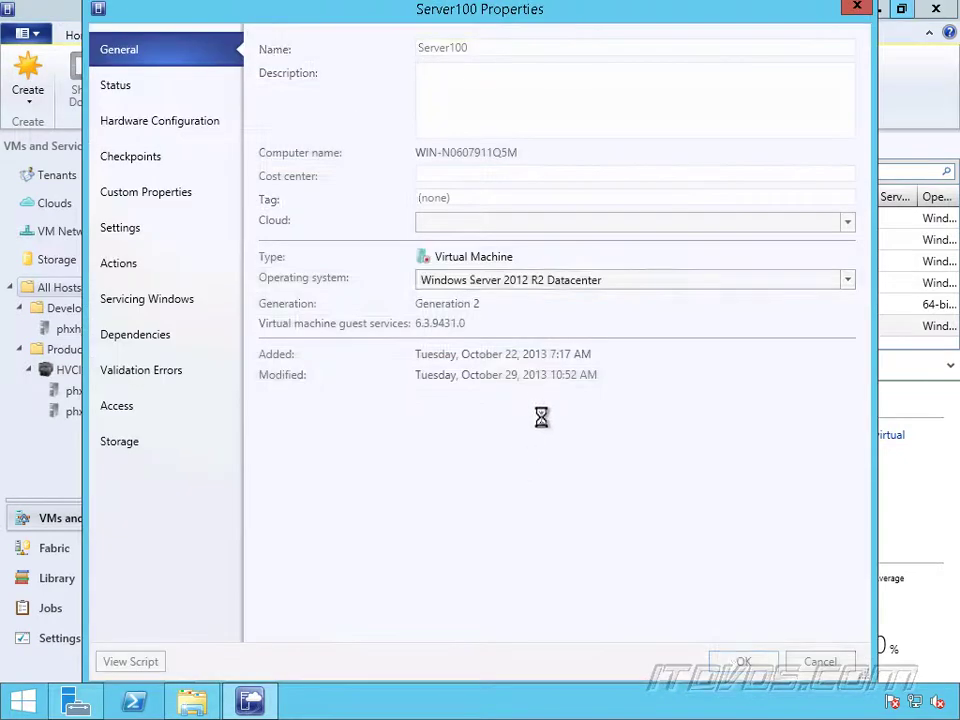
click(150, 124)
click(342, 258)
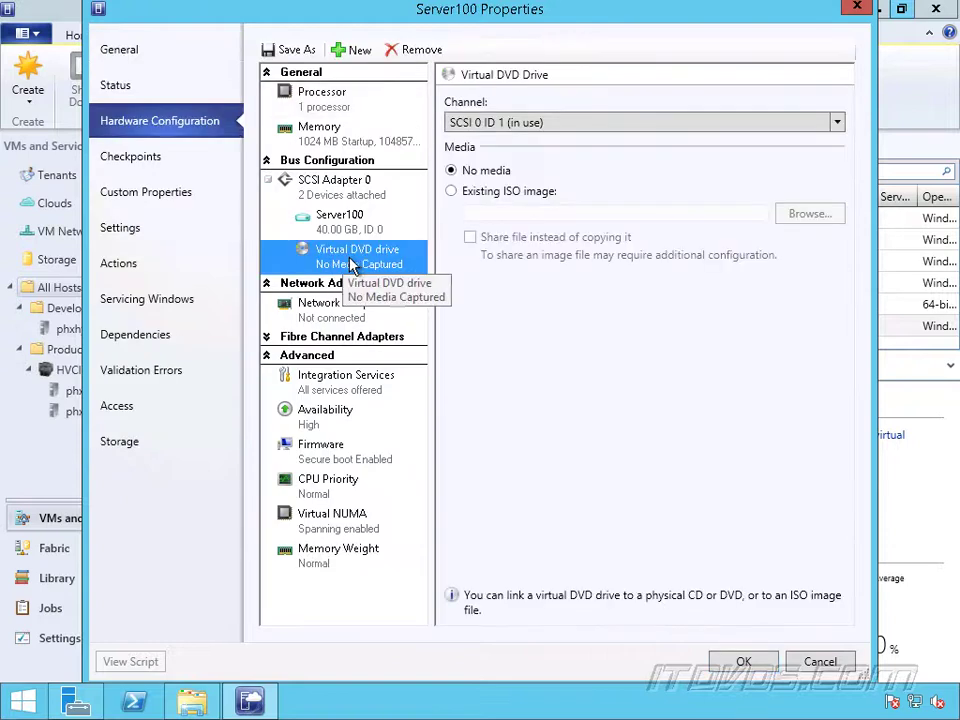
click(508, 195)
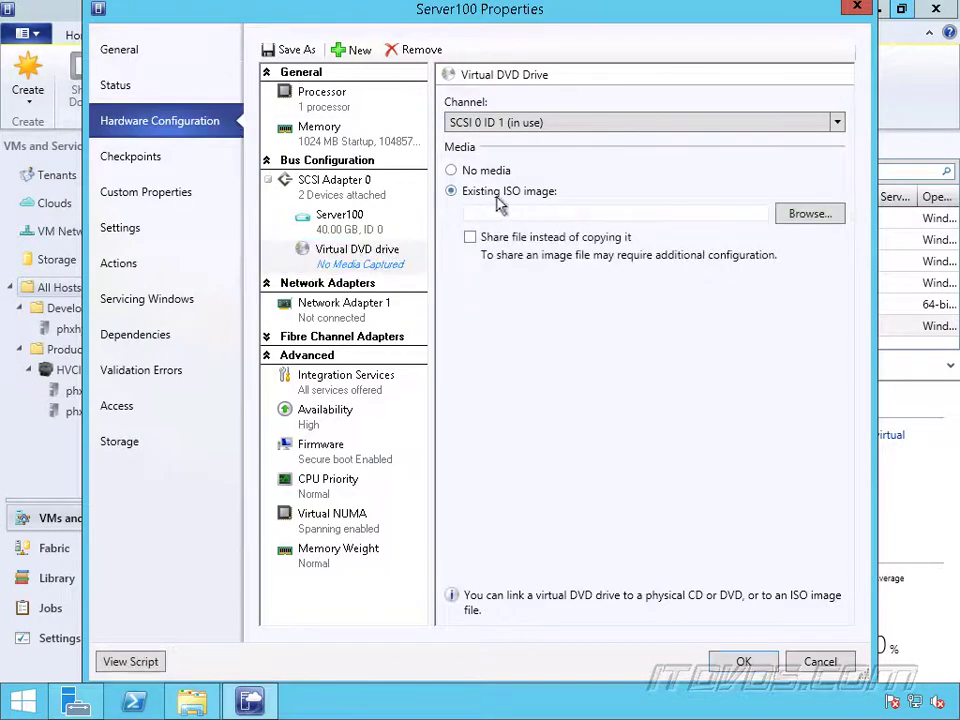
Step: Choose the ARMSVOL_EN.iso image stored on the PHXVMM01 library server for the virtual DVD drive
click(815, 216)
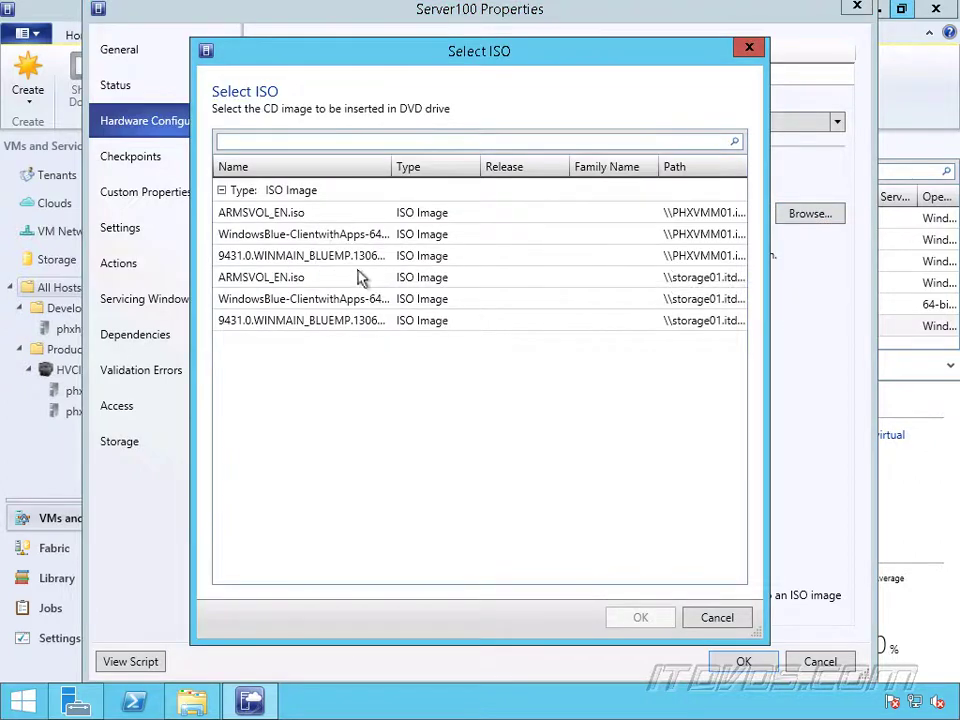
drag(747, 167, 534, 164)
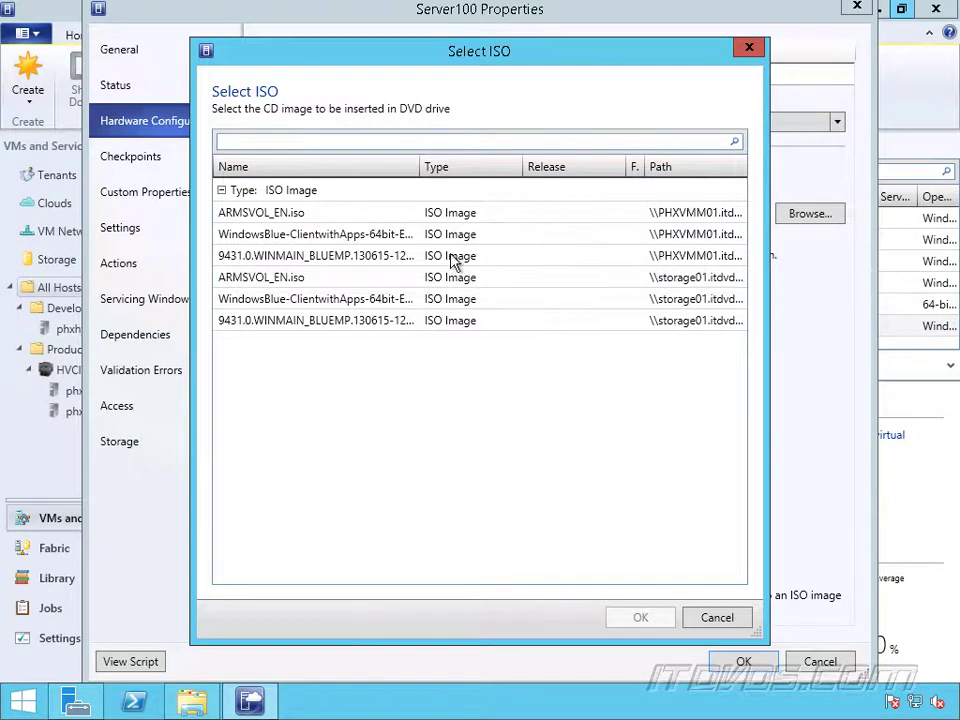
click(289, 214)
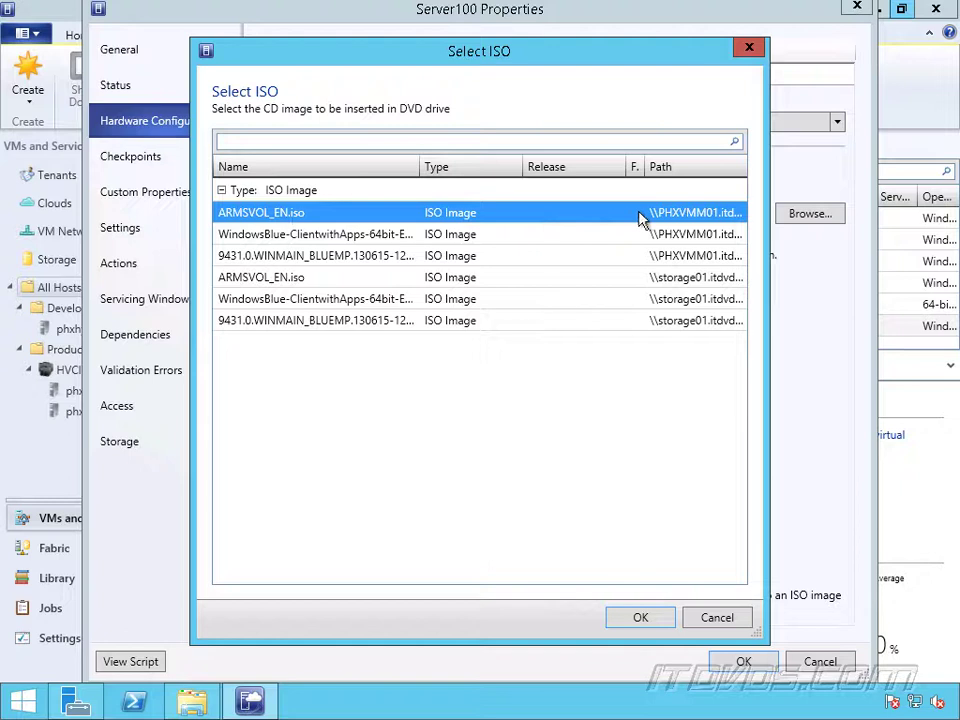
click(617, 620)
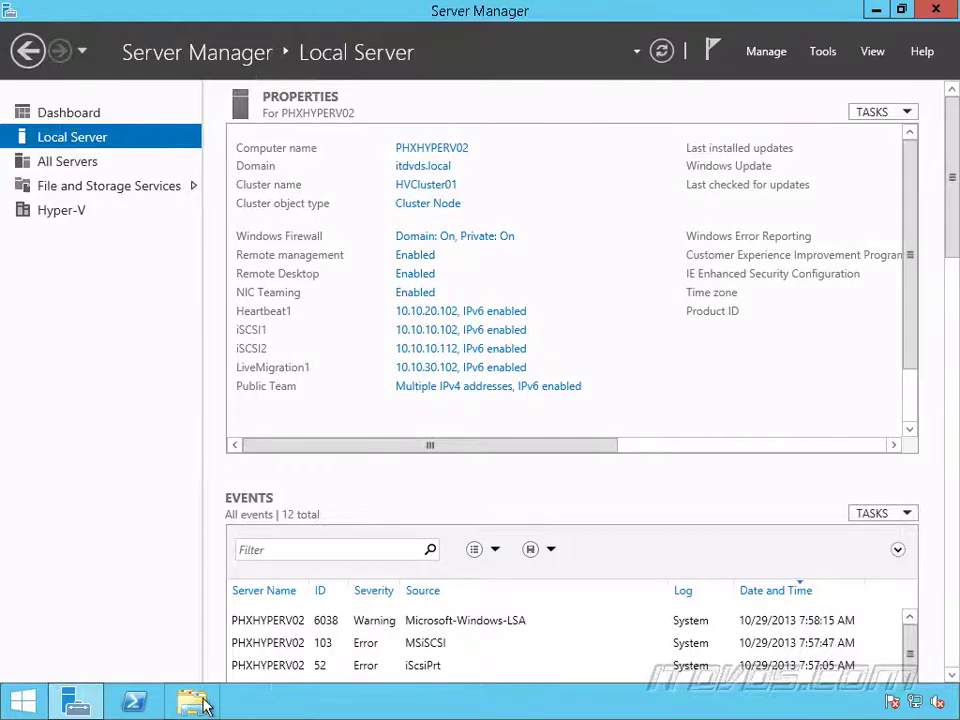
Step: On the PHXHYPERV02 host, browse to the Server100 folder in C:\ClusterStorage\Volume2
click(193, 700)
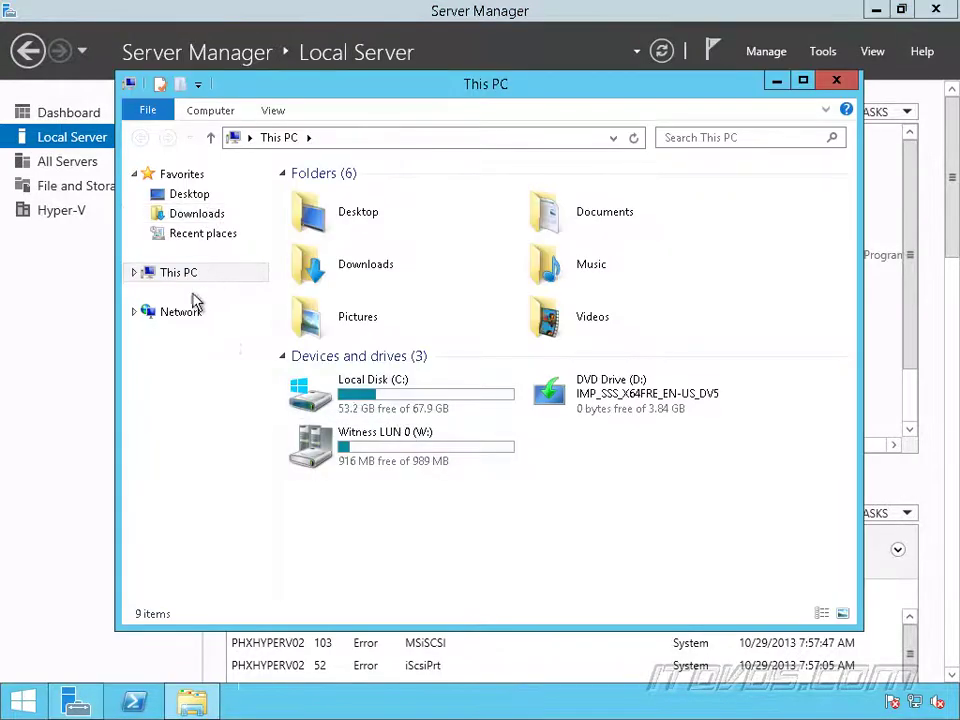
double_click(394, 398)
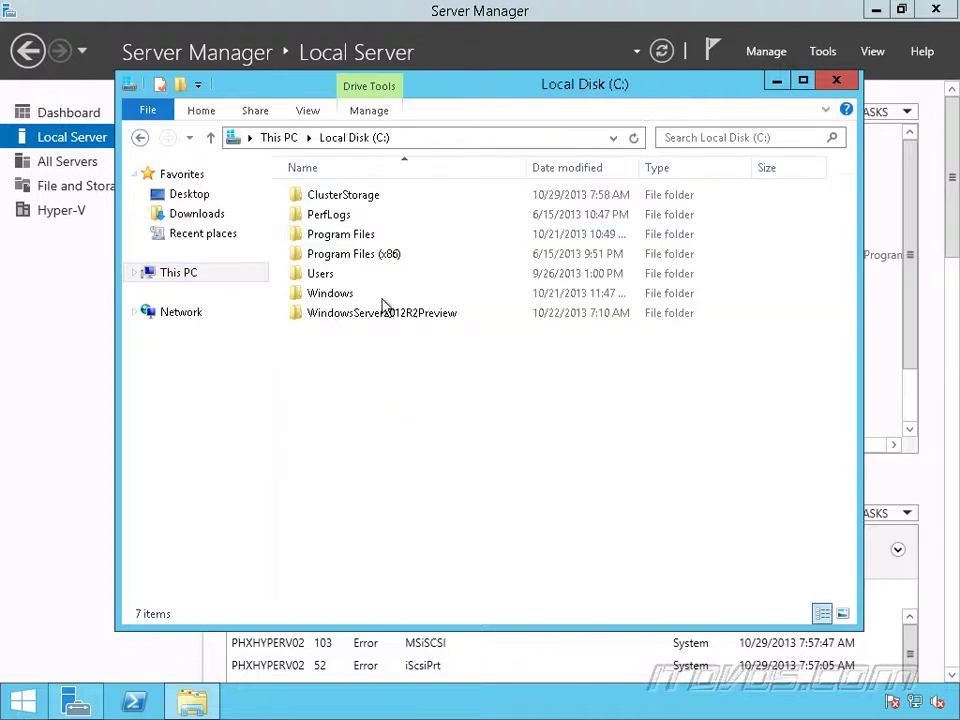
click(361, 203)
double_click(360, 199)
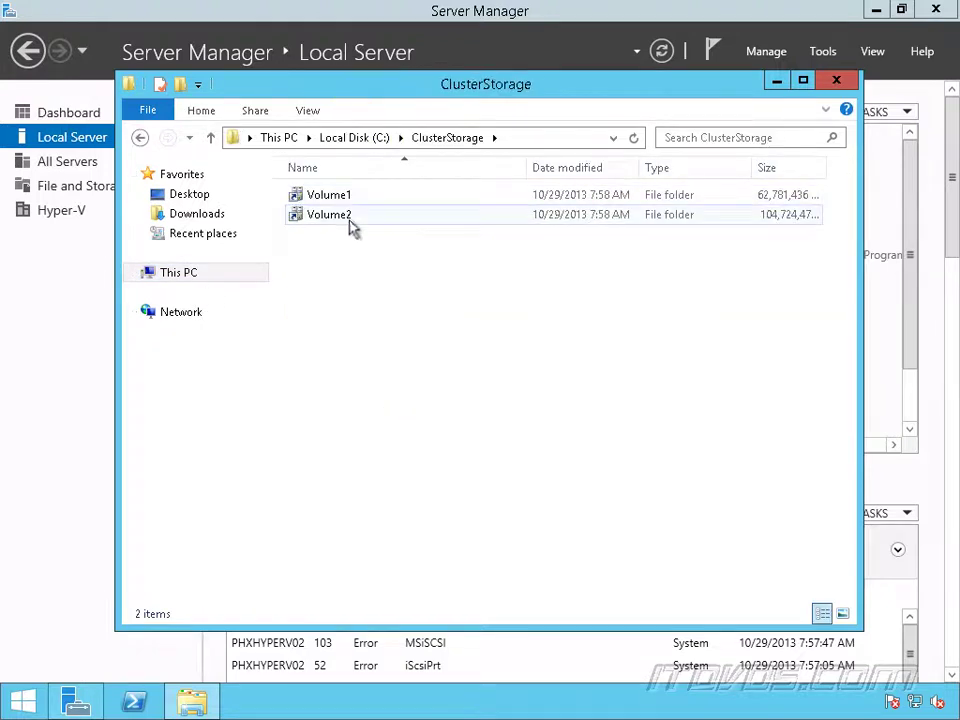
double_click(348, 216)
double_click(341, 198)
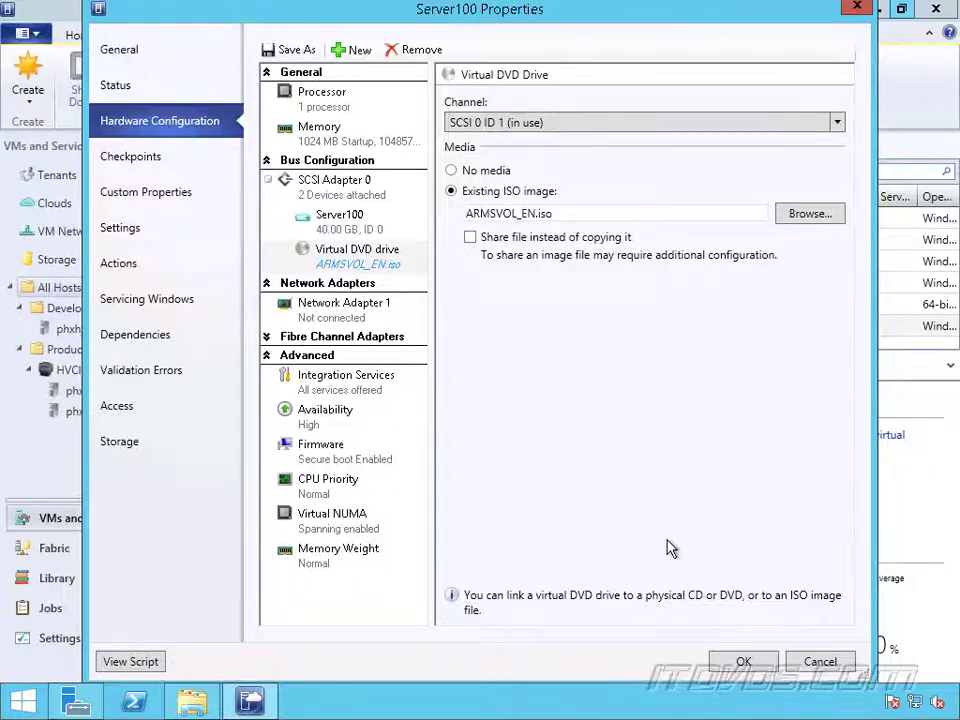
Step: Apply Server100's DVD drive change and examine the ARMSVOL_EN image file in its cluster storage folder
click(741, 661)
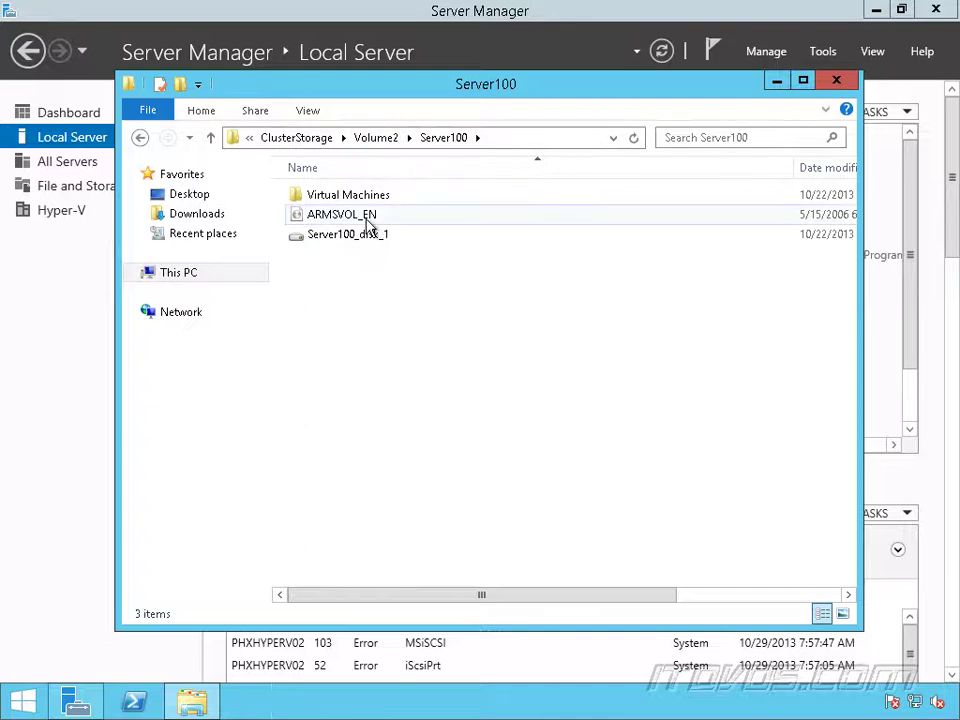
click(392, 216)
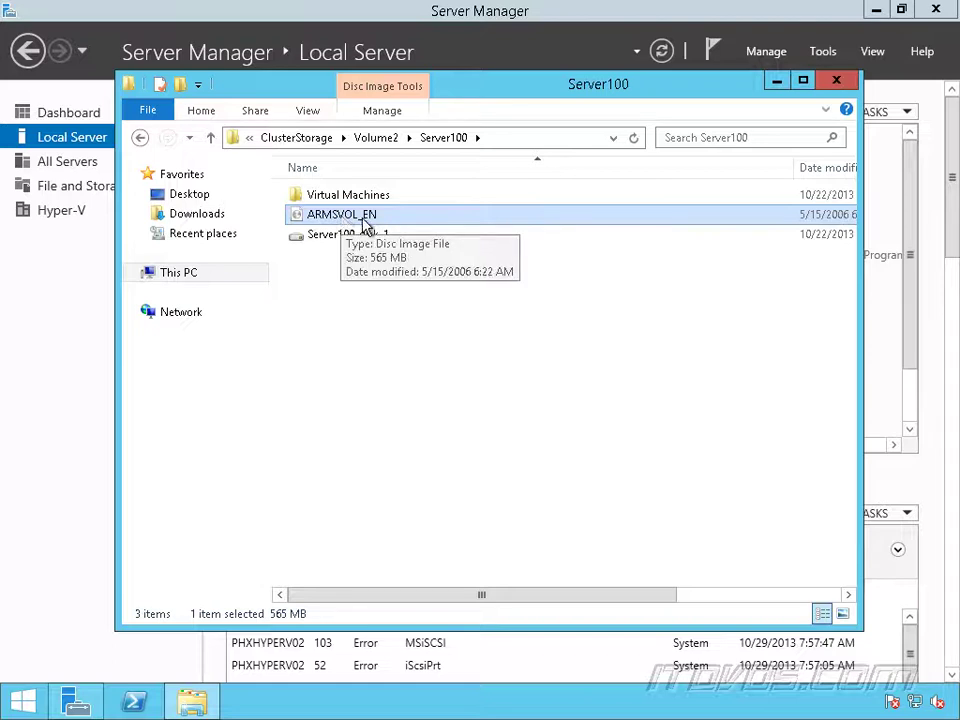
click(312, 233)
click(334, 217)
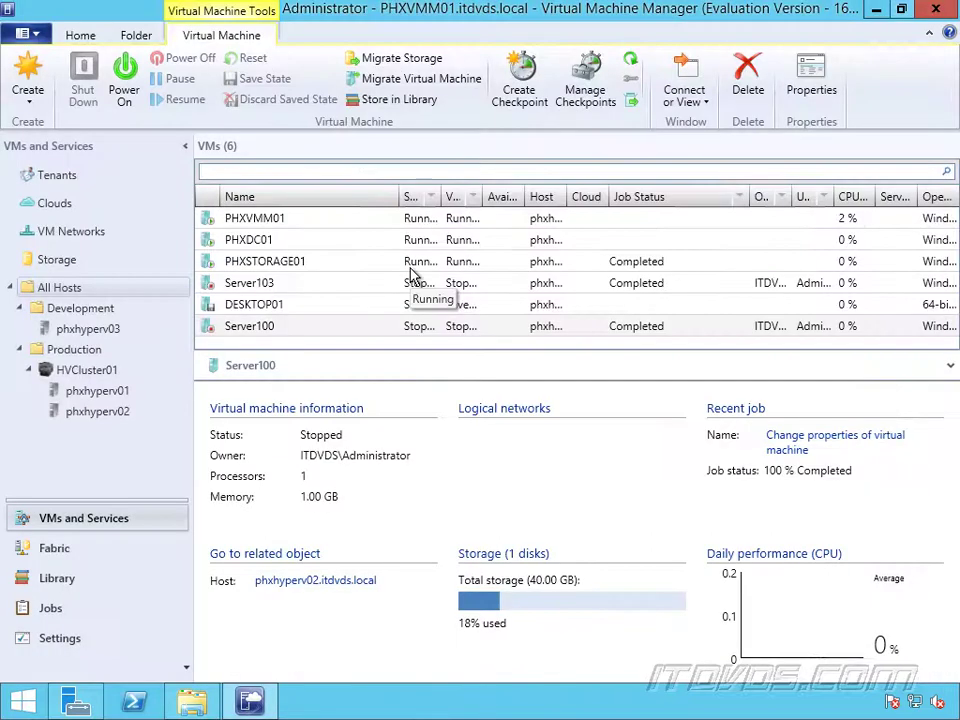
Step: Try to set Server100's virtual DVD drive to share the ARMSVOL_EN.iso file instead of copying it
right_click(310, 330)
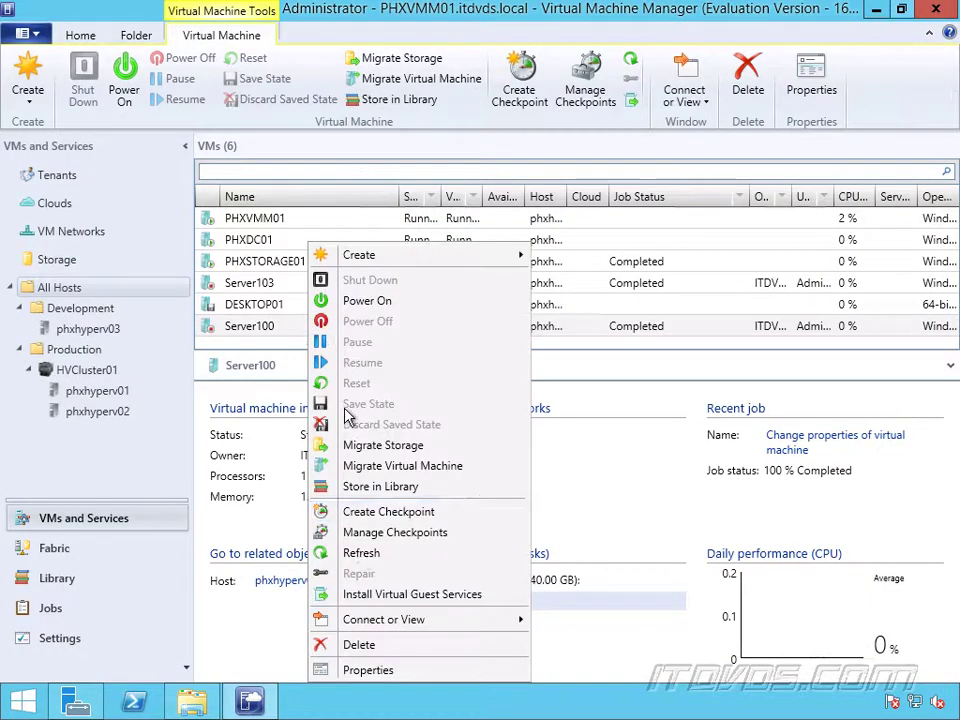
click(368, 670)
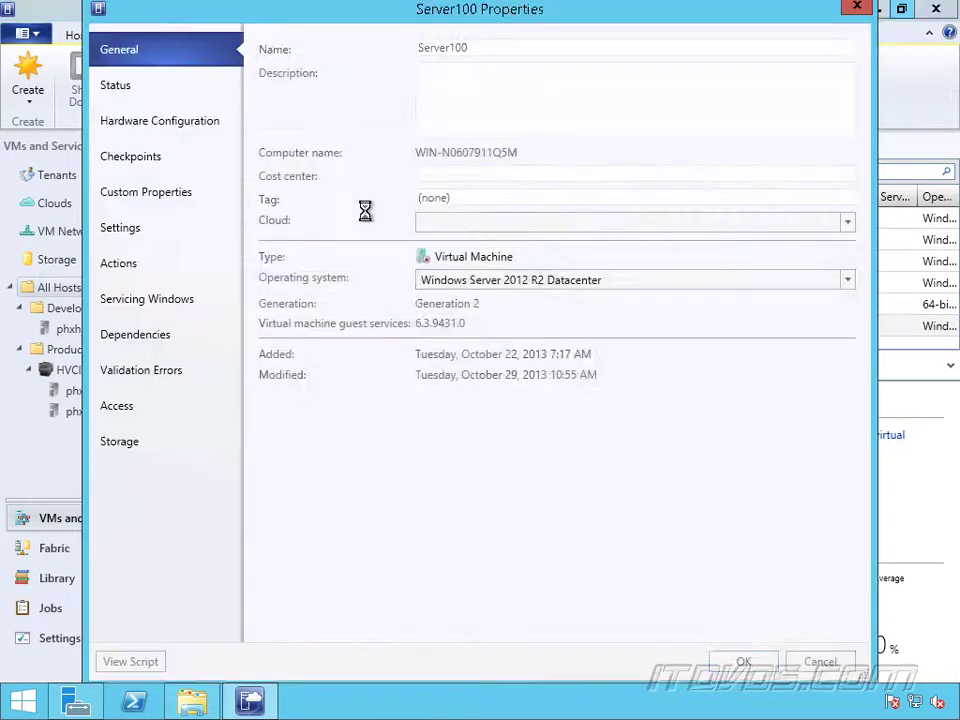
click(168, 125)
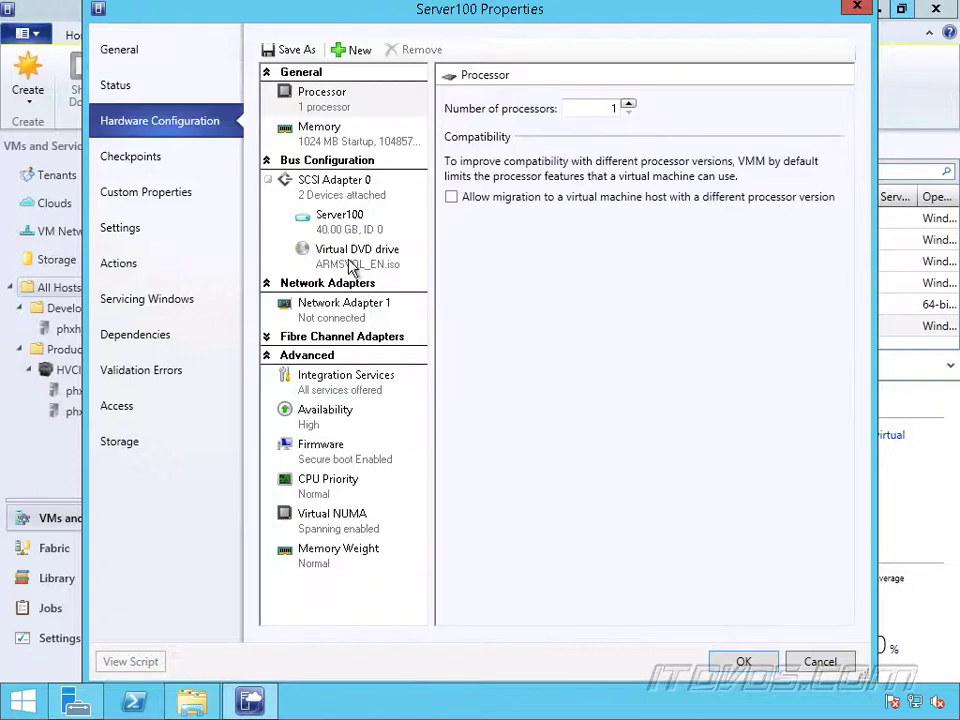
click(346, 258)
click(470, 238)
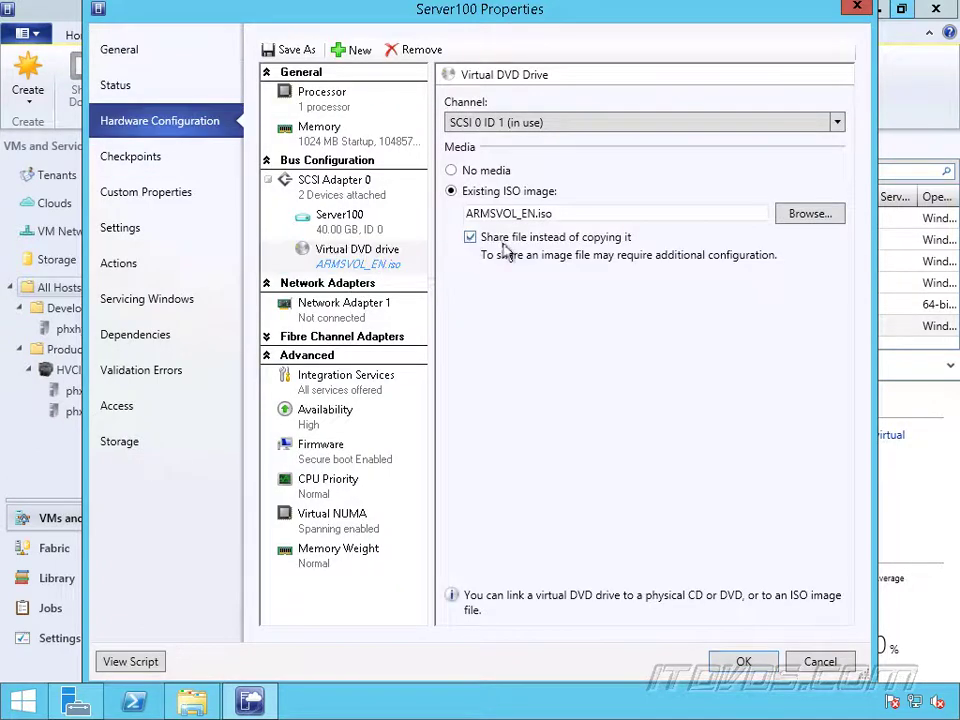
click(742, 662)
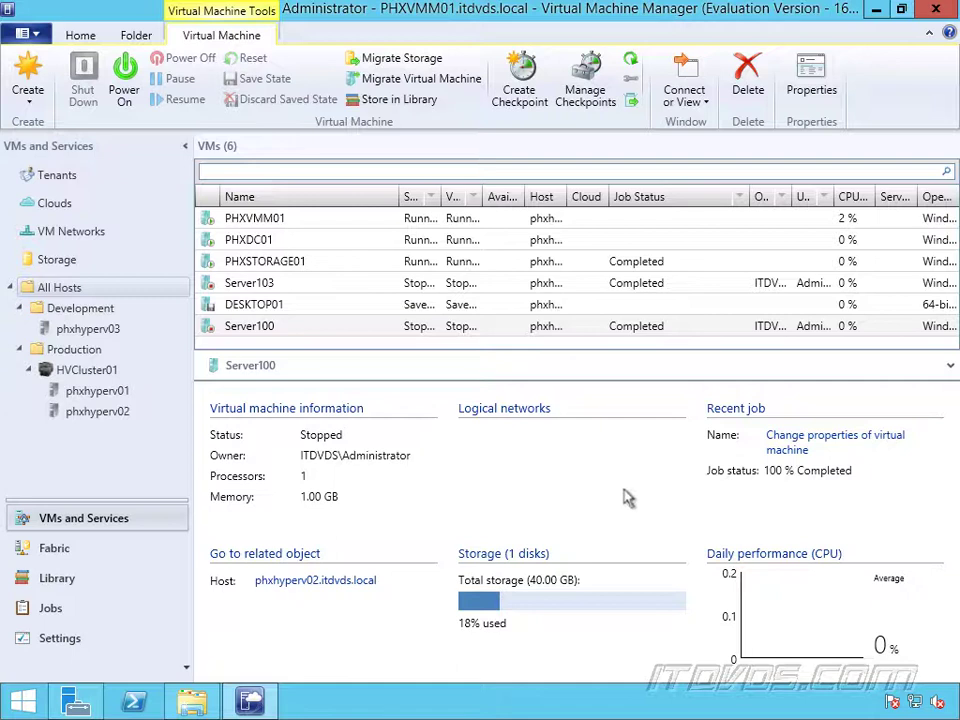
Step: Try to attach WindowsBlue-ClientwithApps-64bit-English-X1899605.iso from PHXVMM01 to Server100's virtual DVD drive, shared instead of copied
click(491, 326)
right_click(467, 330)
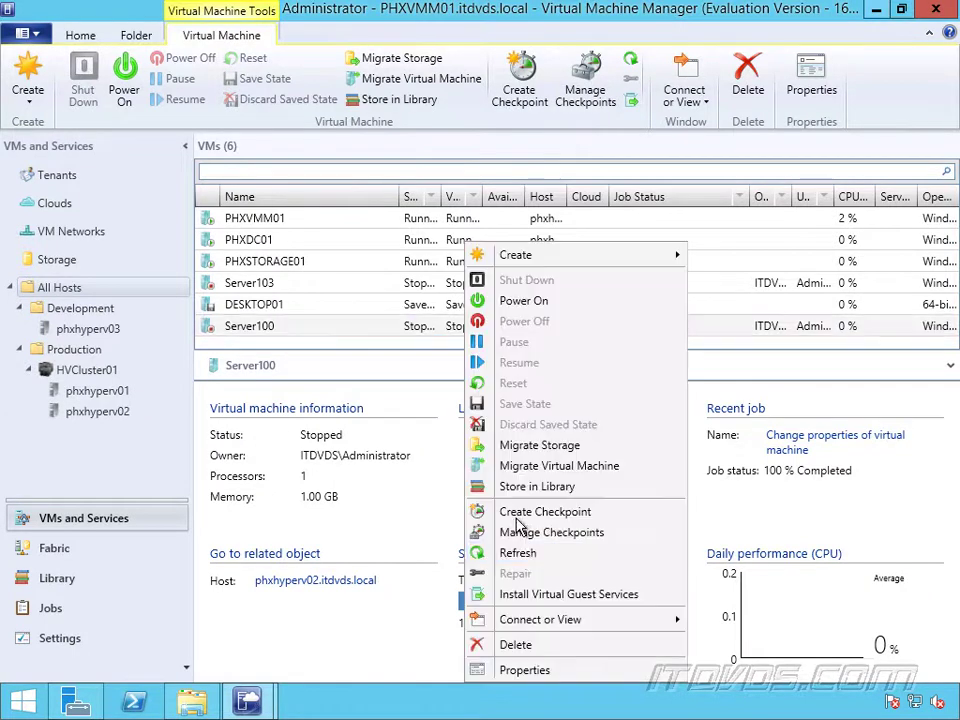
click(528, 670)
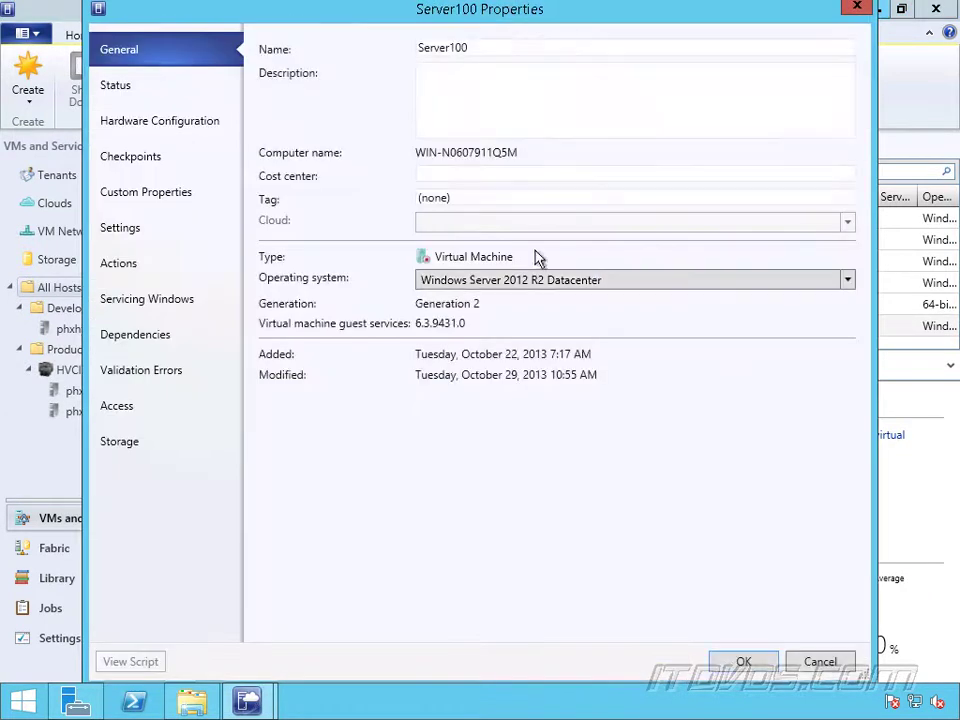
click(133, 121)
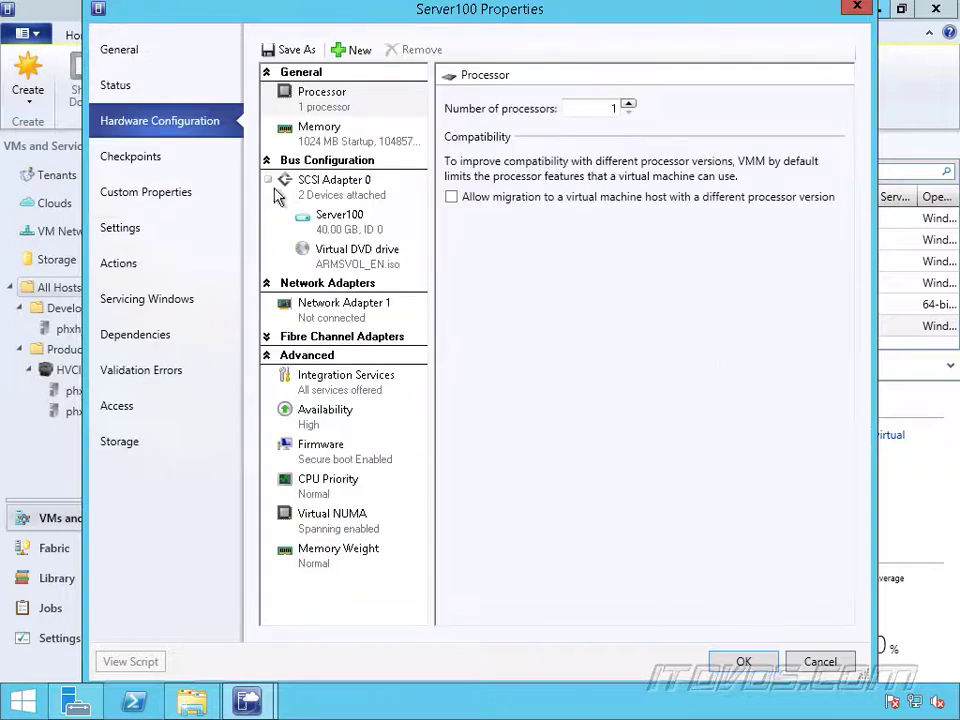
click(350, 258)
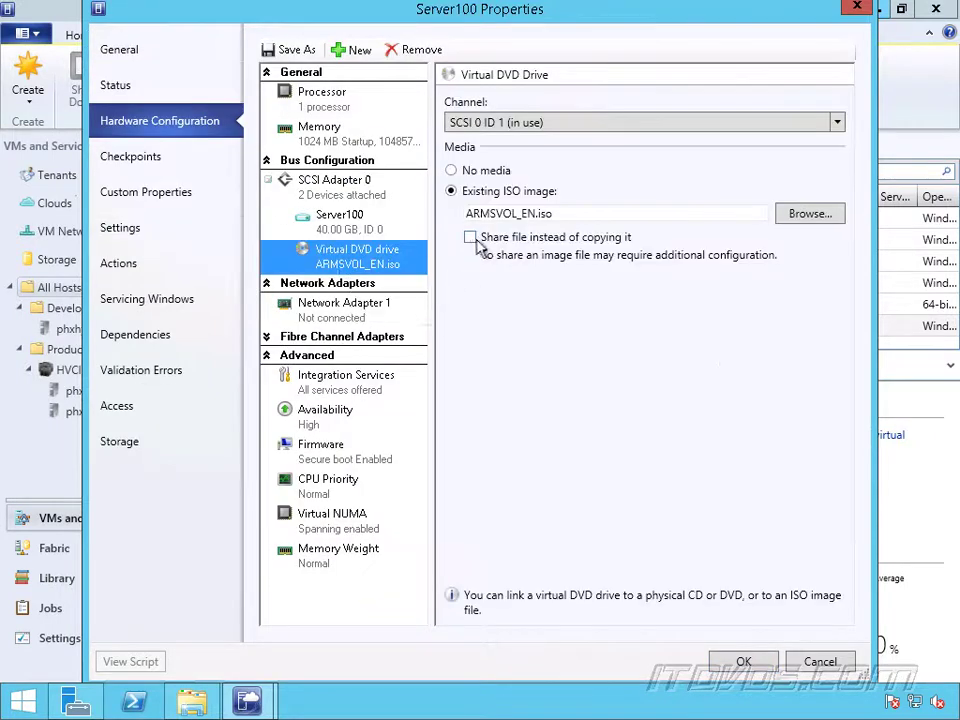
click(836, 214)
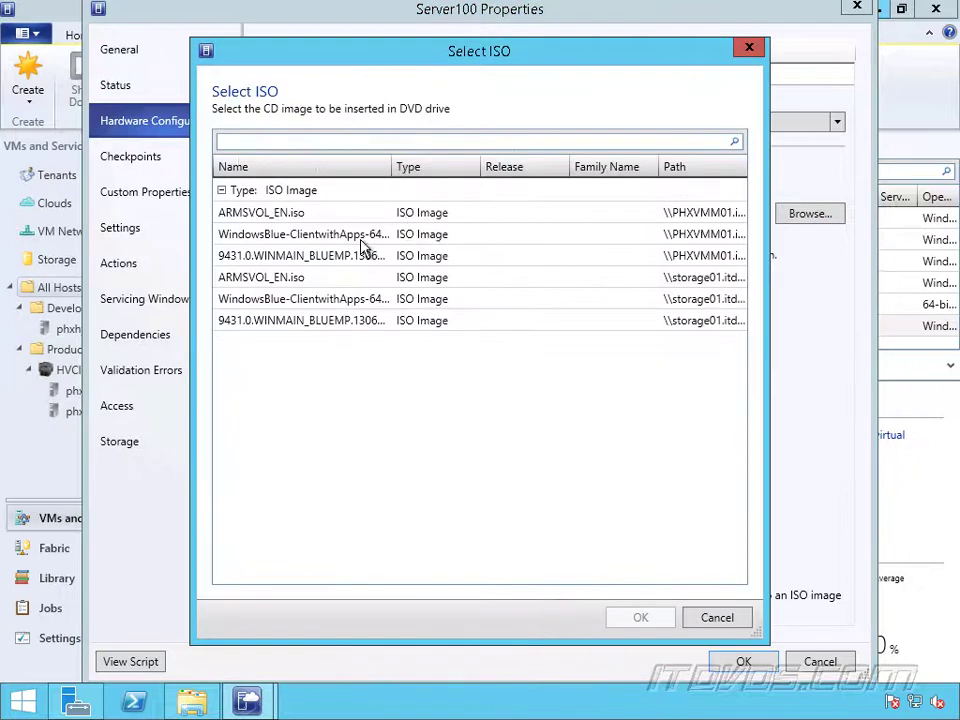
click(326, 236)
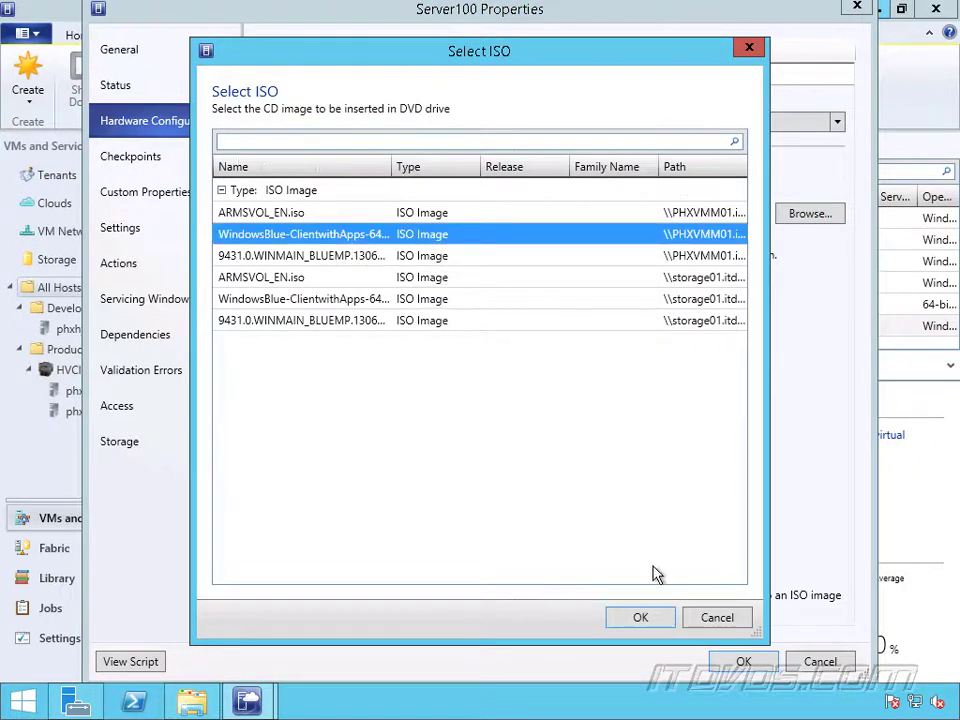
click(641, 618)
click(470, 237)
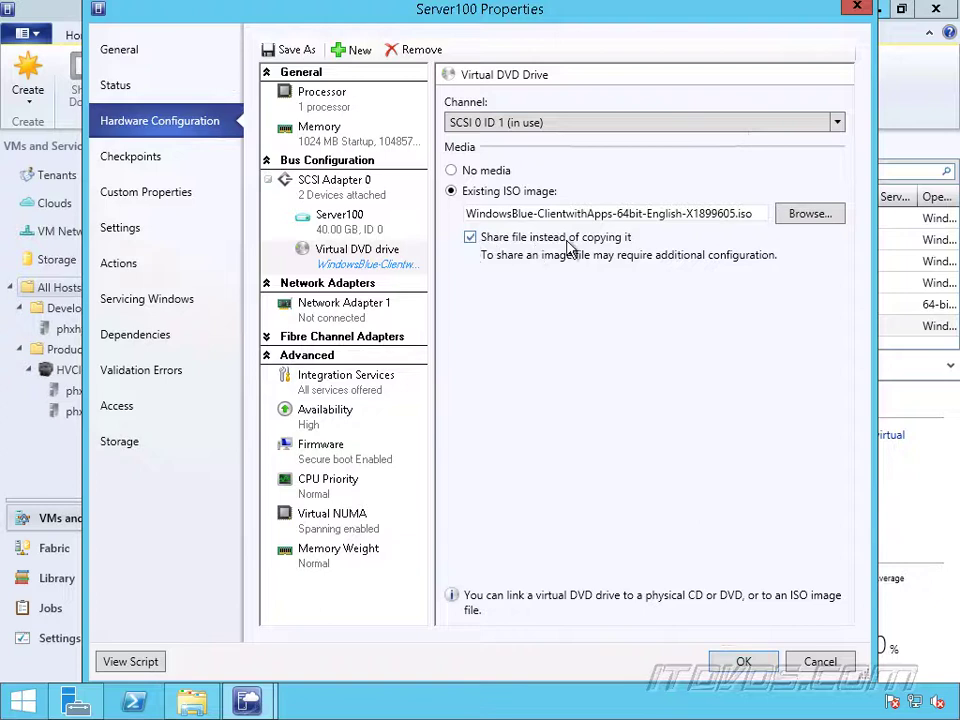
click(757, 667)
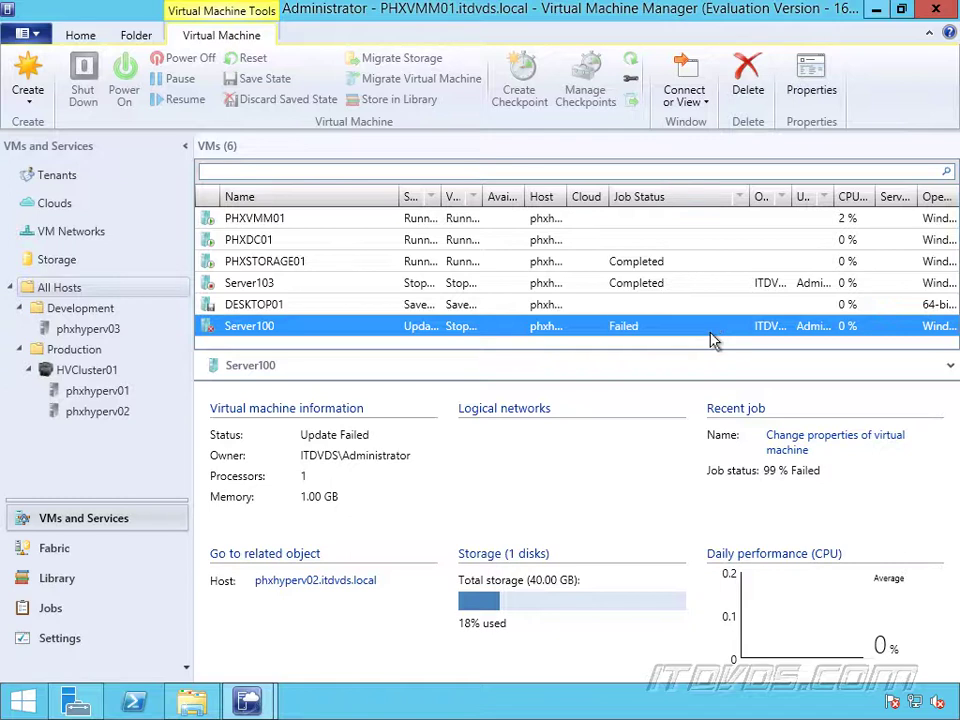
Step: Reopen Server100's hardware configuration and set its virtual DVD drive to no media
right_click(611, 326)
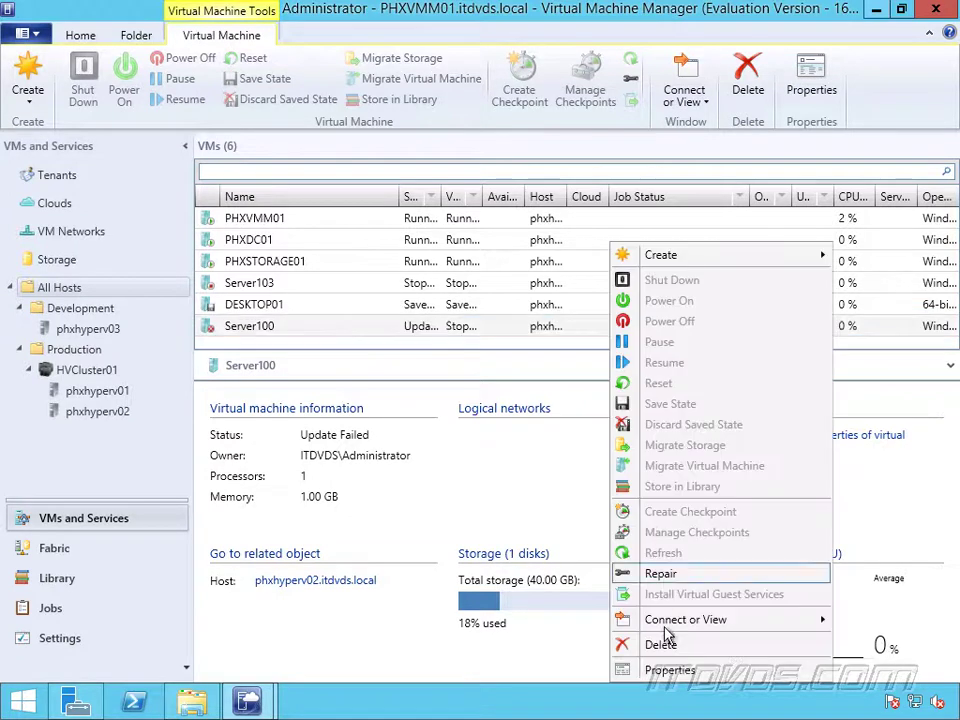
click(660, 670)
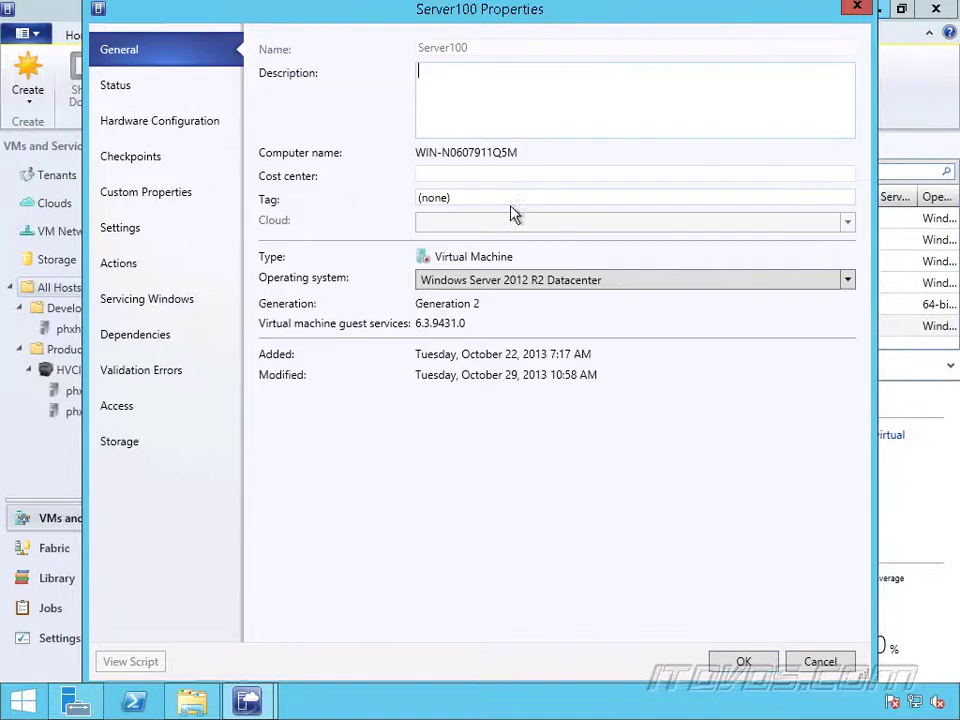
click(174, 123)
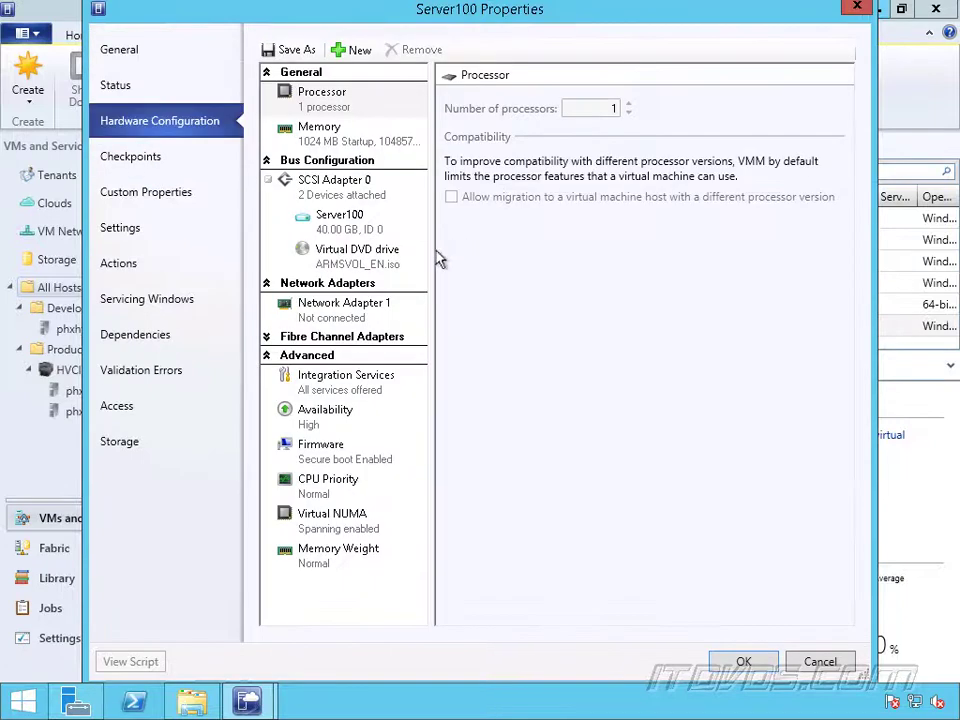
click(350, 265)
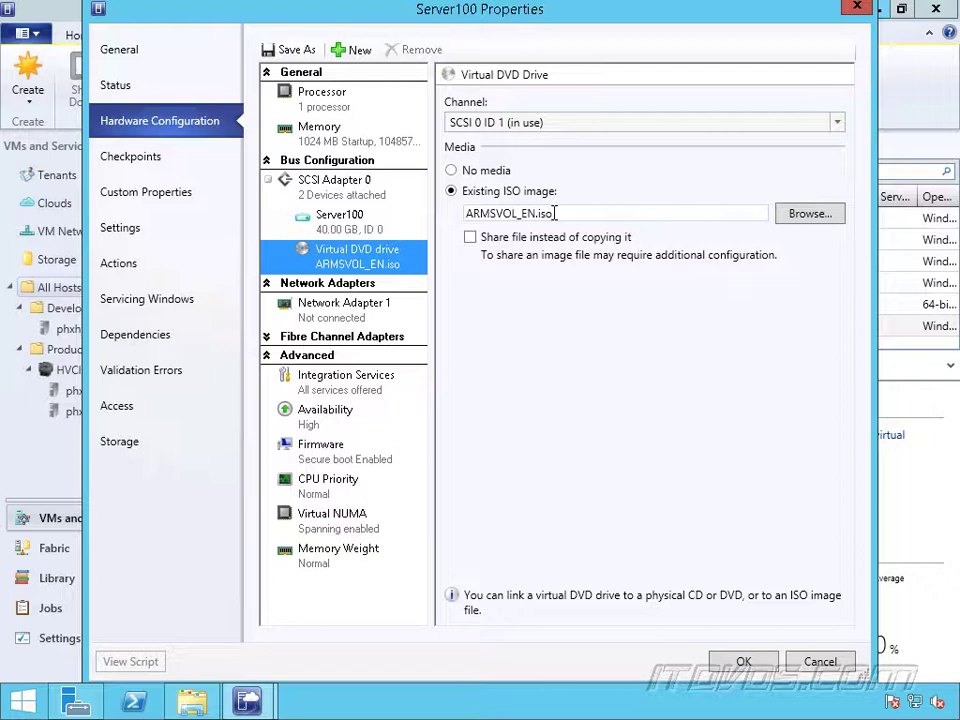
click(451, 171)
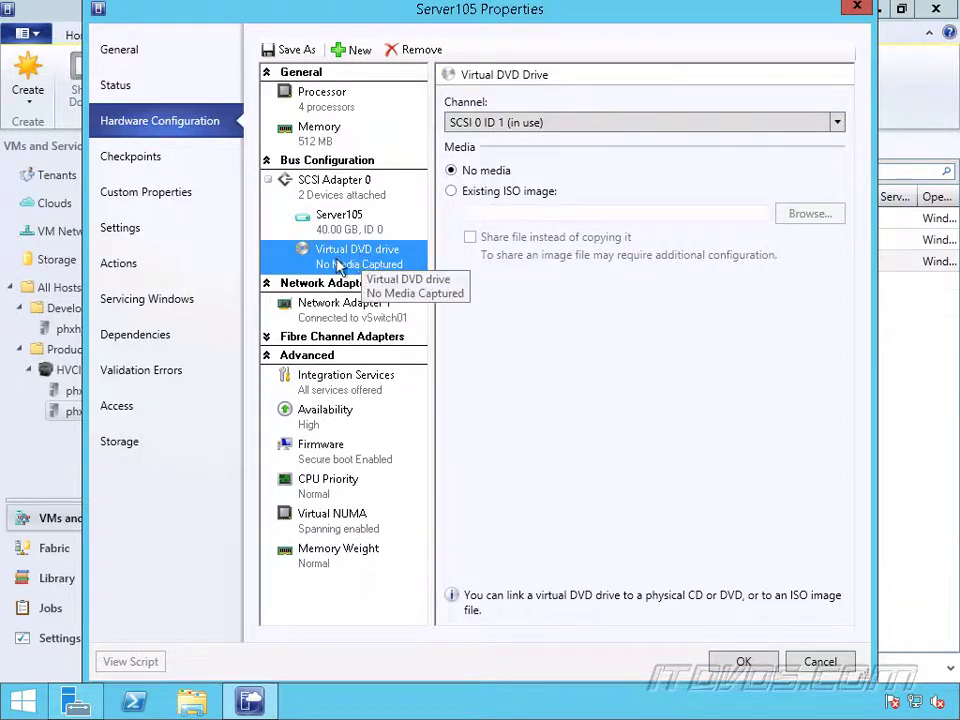
Step: Try to attach ARMSVOL_EN.iso from PHXVMM01 to Server105's virtual DVD drive, sharing the file instead of copying it
click(505, 192)
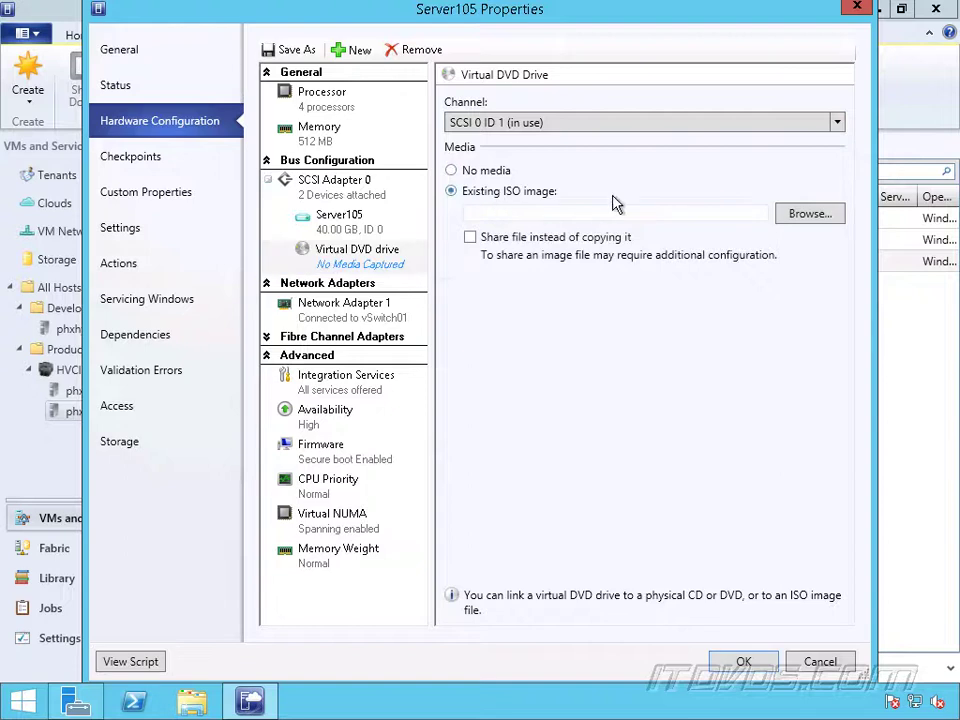
click(818, 216)
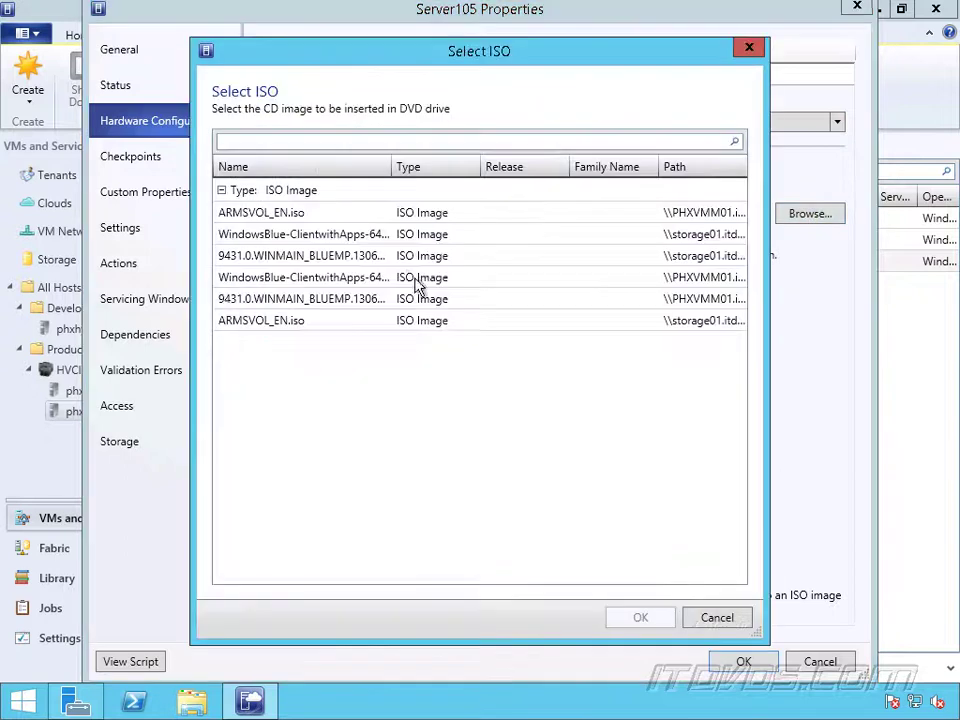
double_click(326, 214)
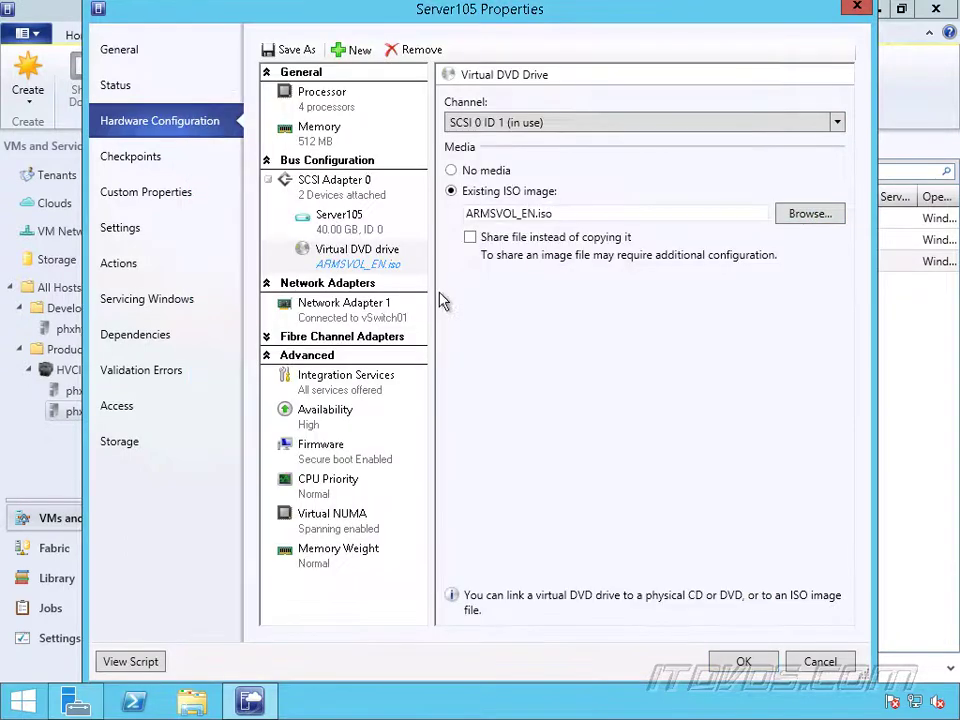
click(469, 238)
click(745, 660)
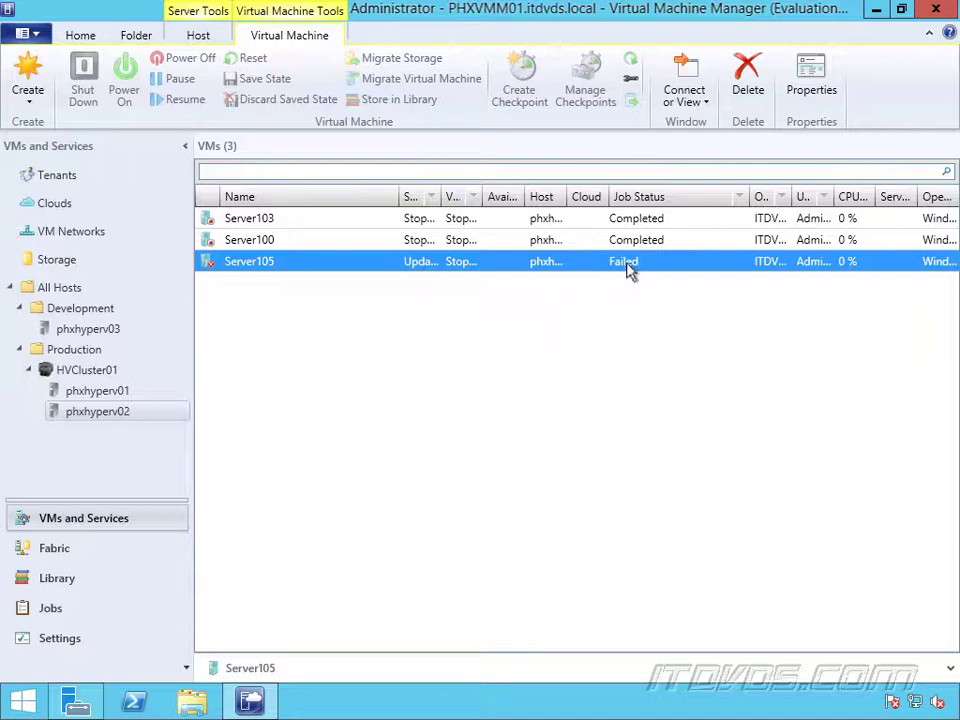
Step: Examine the error details of Server105's latest failed job and the contents of the MSSCVMMLibrary share on PHXVMM01
click(68, 609)
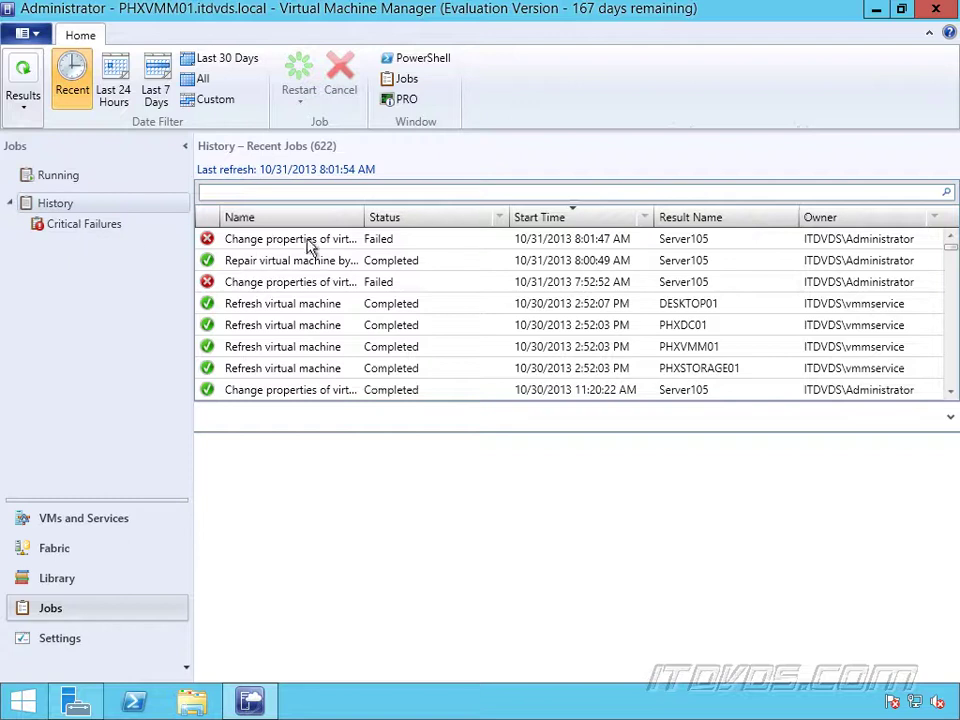
click(325, 244)
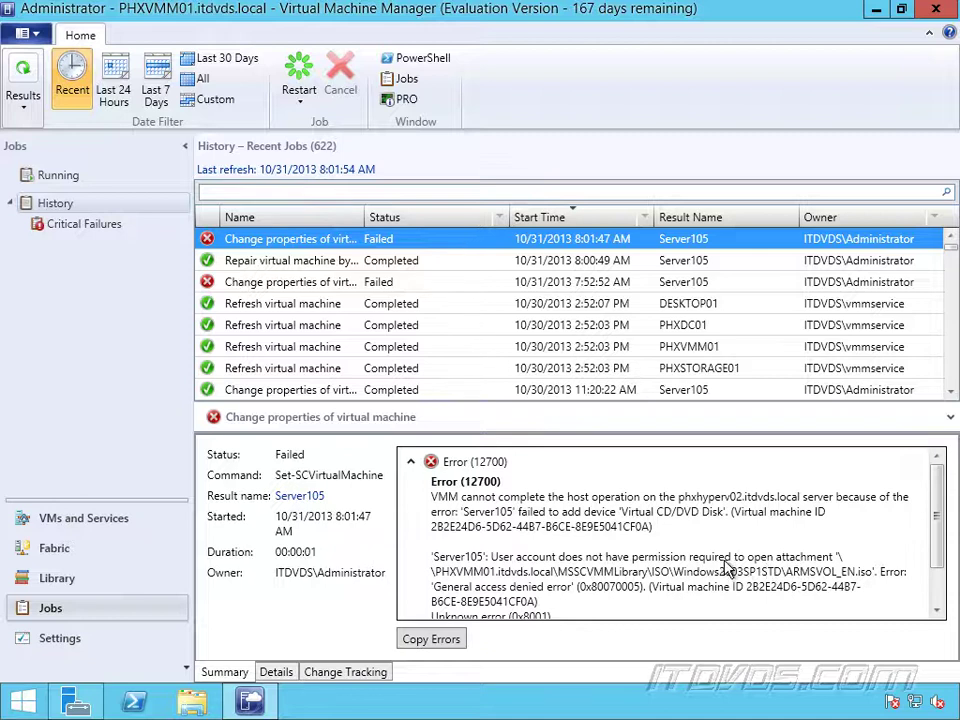
click(88, 582)
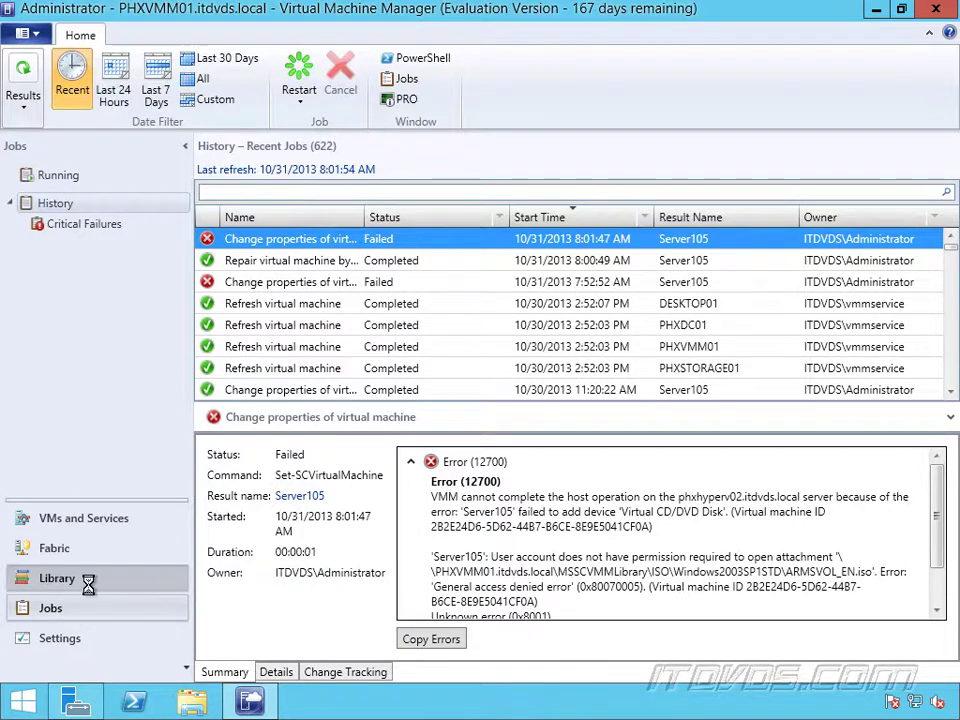
click(90, 357)
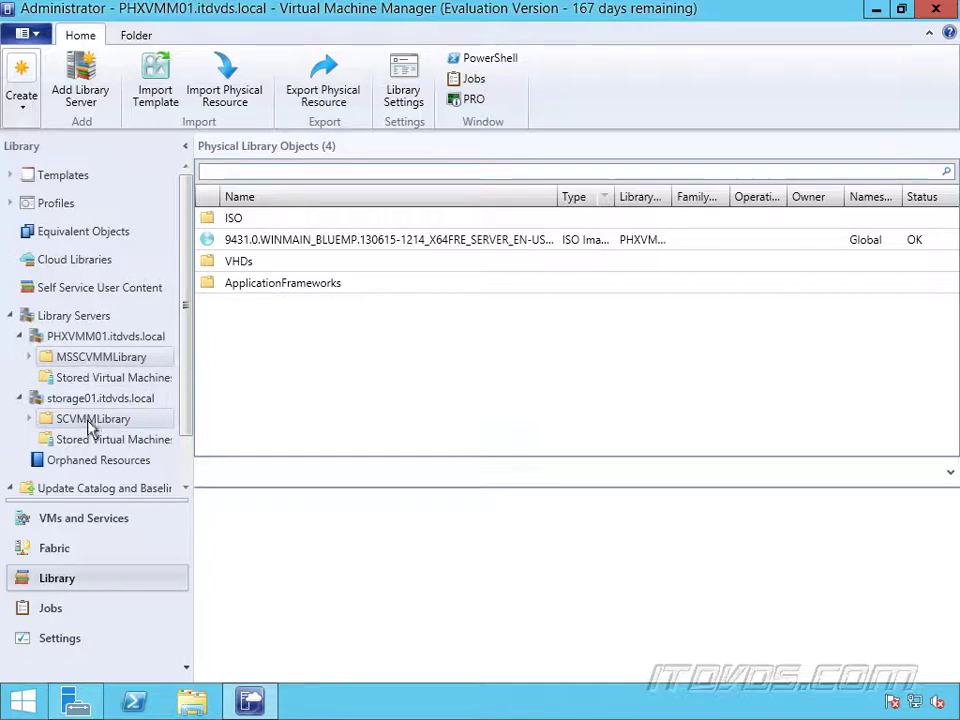
Step: Repair Server105 with the Ignore method and check its available actions
click(90, 520)
click(450, 266)
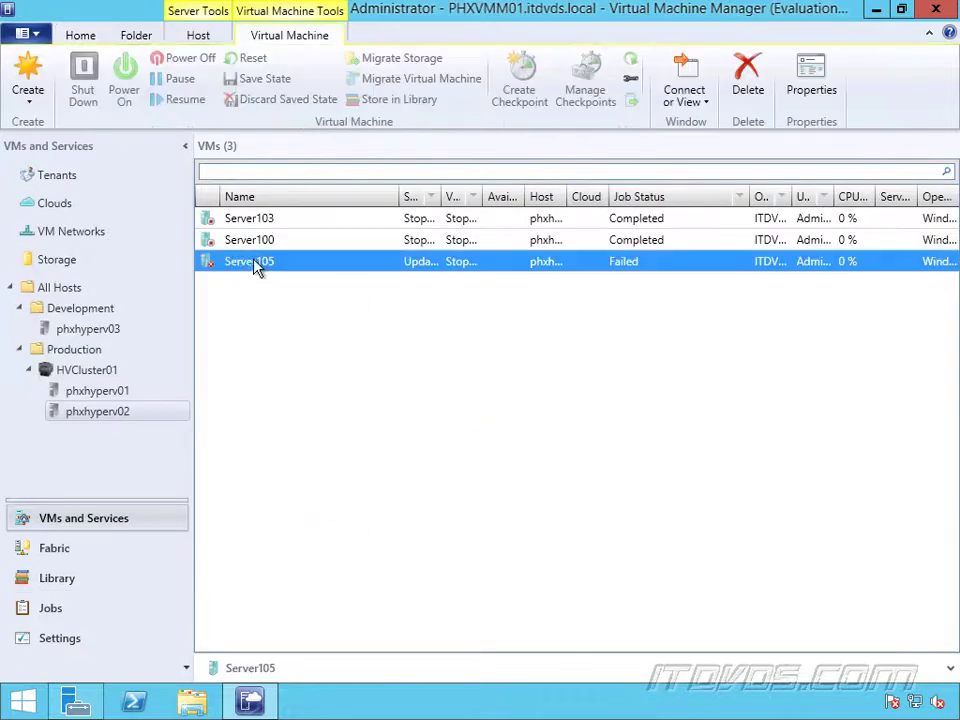
right_click(630, 264)
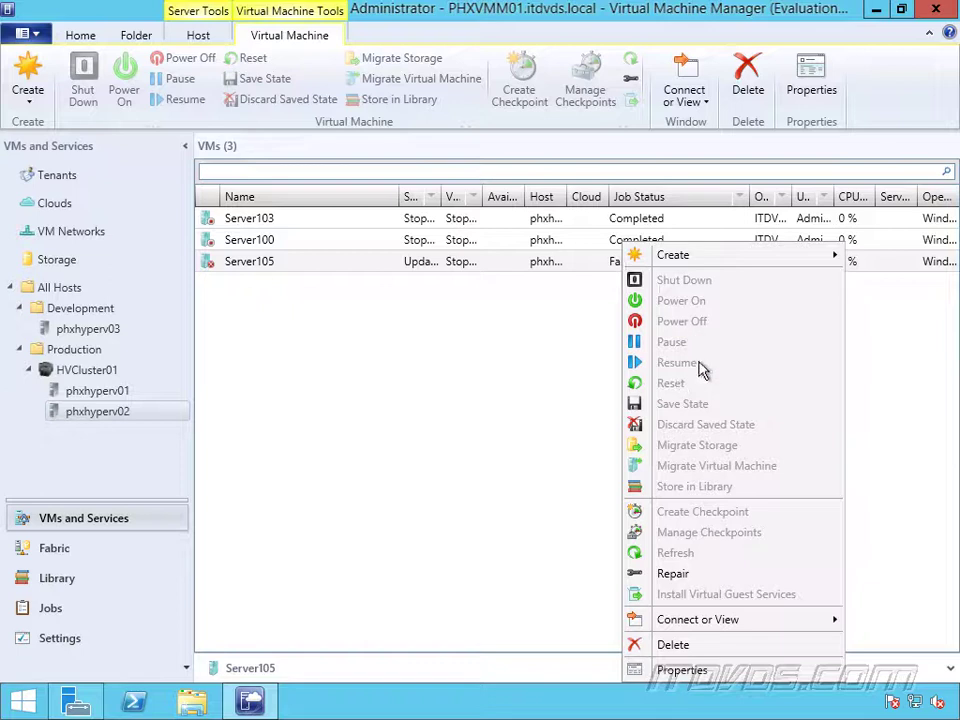
click(686, 575)
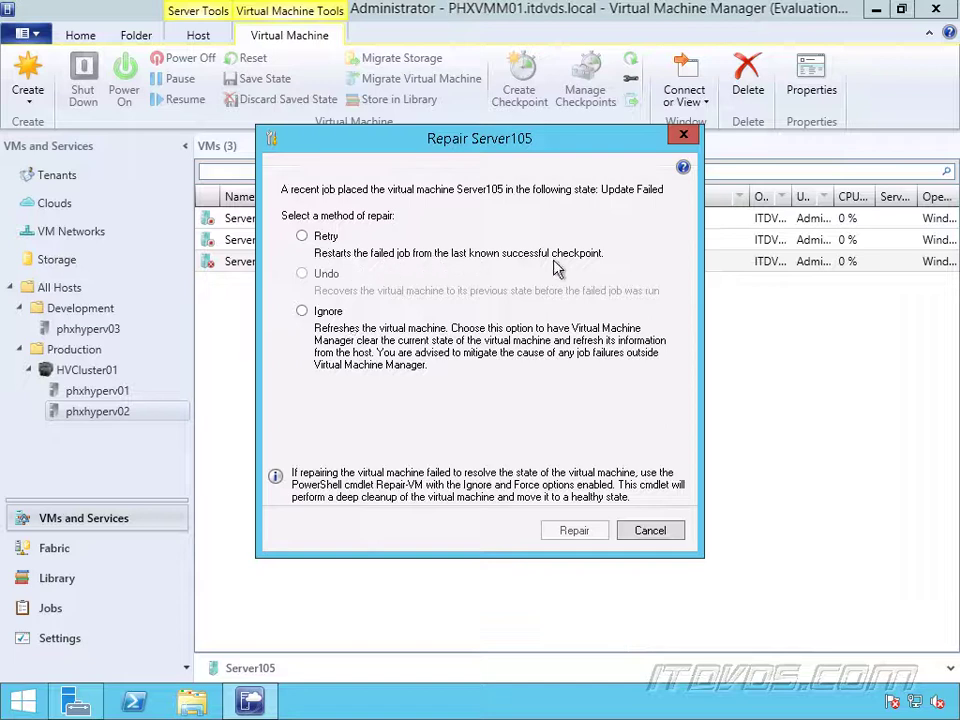
click(328, 313)
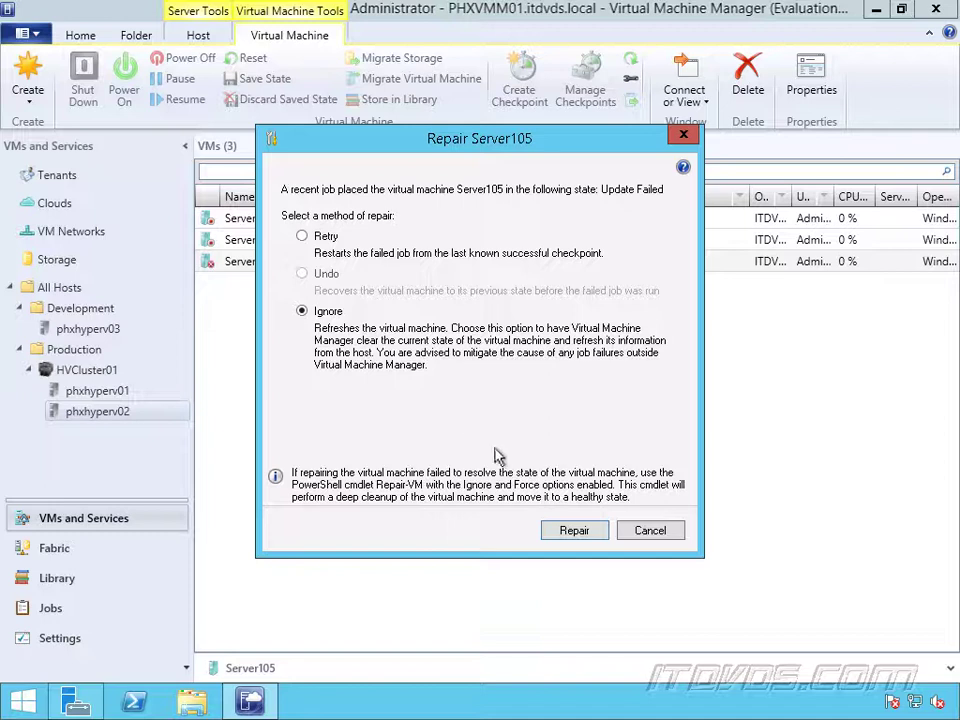
click(576, 534)
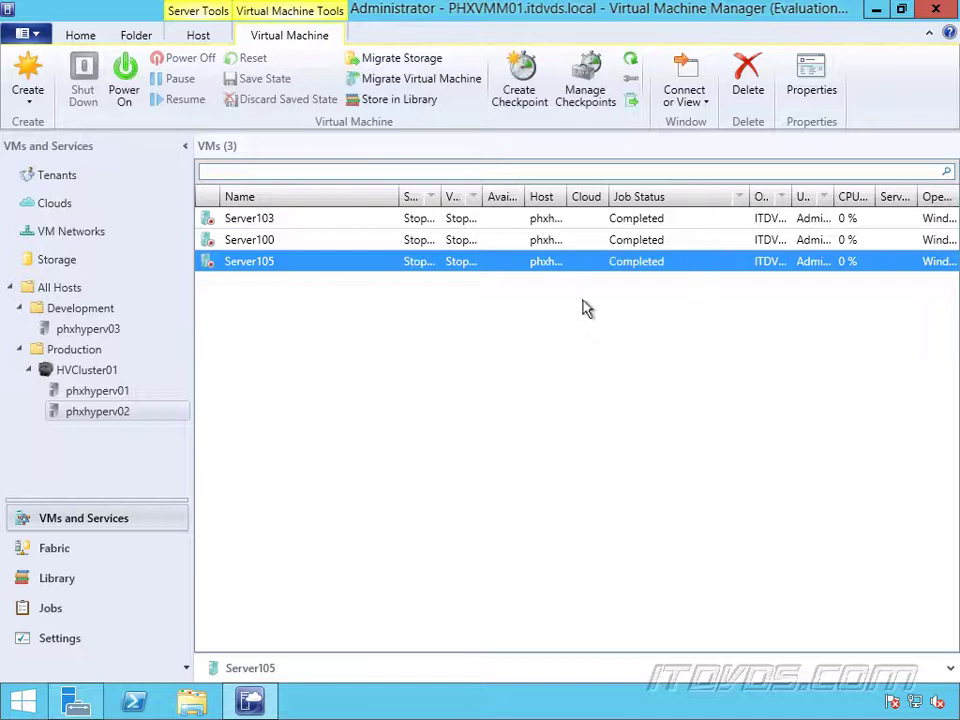
right_click(503, 265)
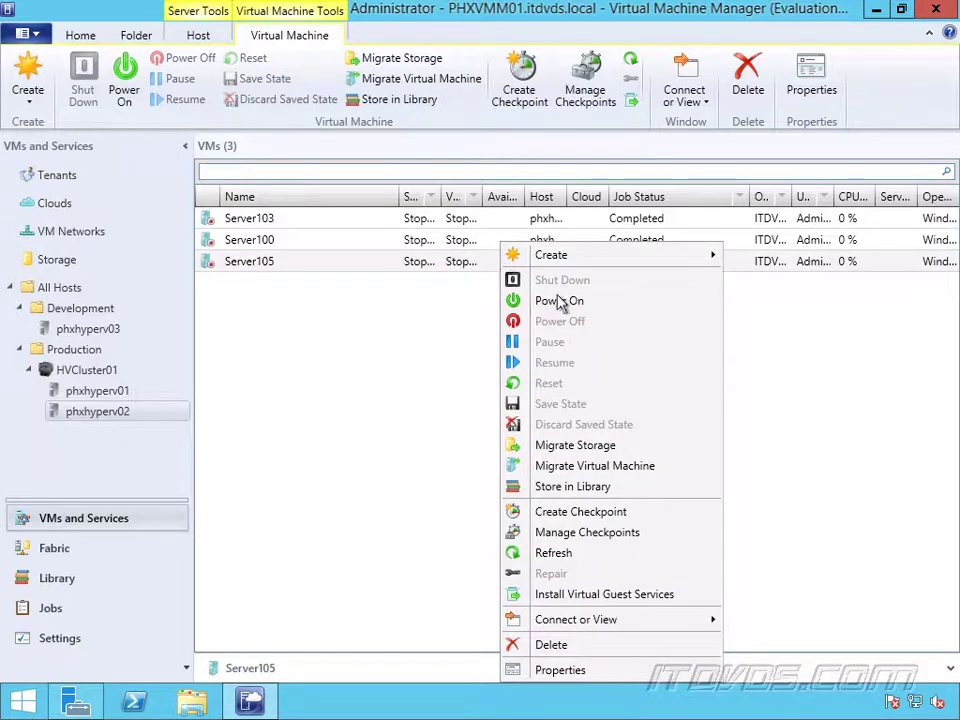
click(366, 388)
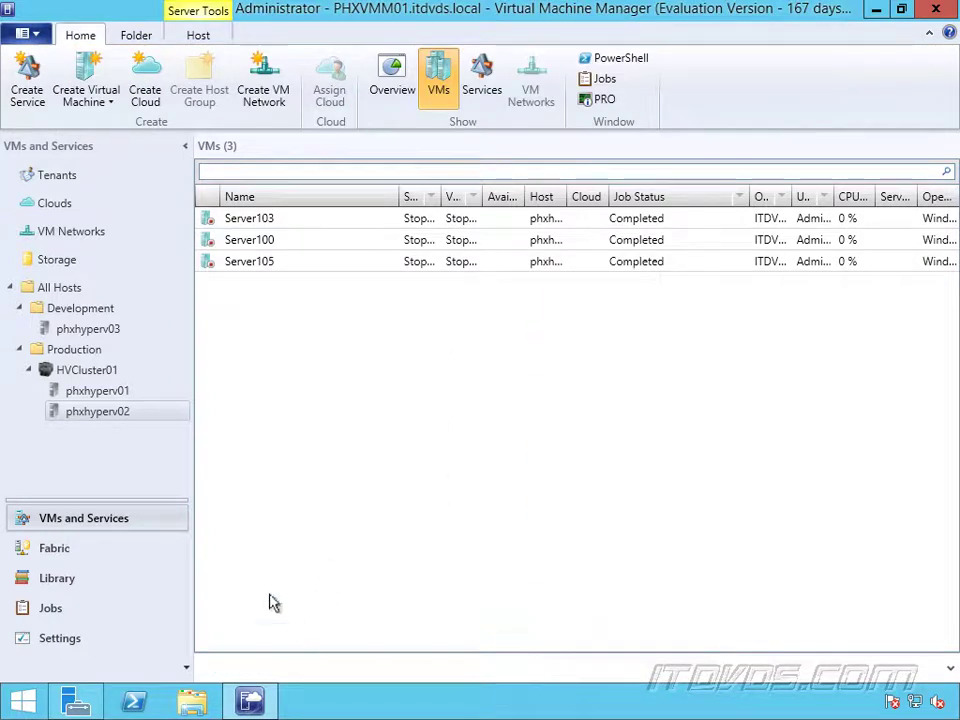
Step: Switch to File Explorer and open the share permissions of the MSSCVMMLibrary folder on New Volume (E:)
click(72, 580)
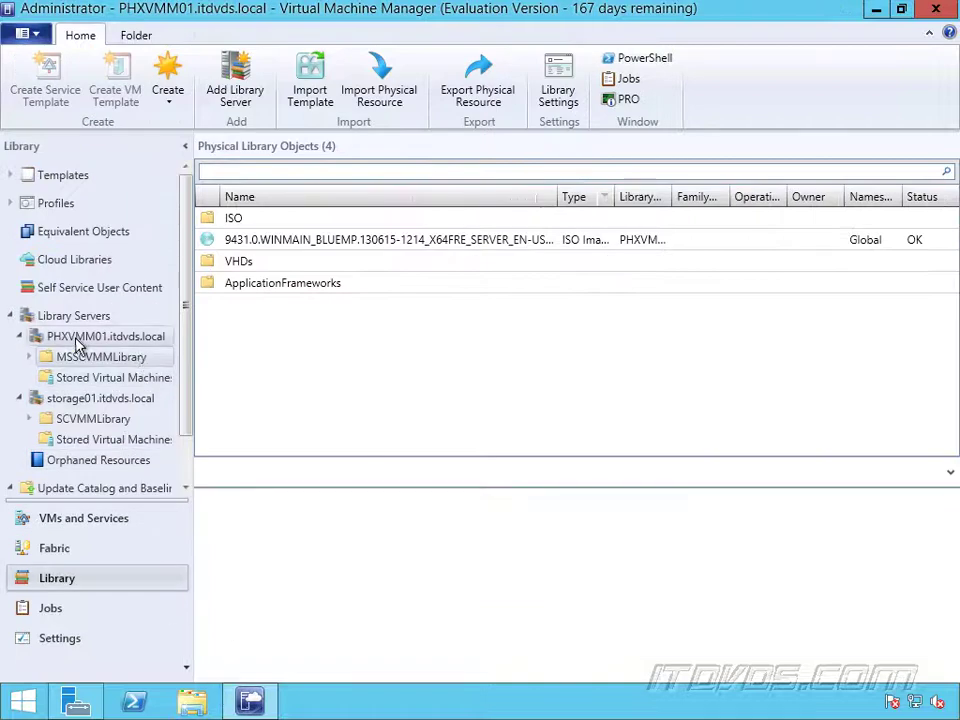
click(192, 701)
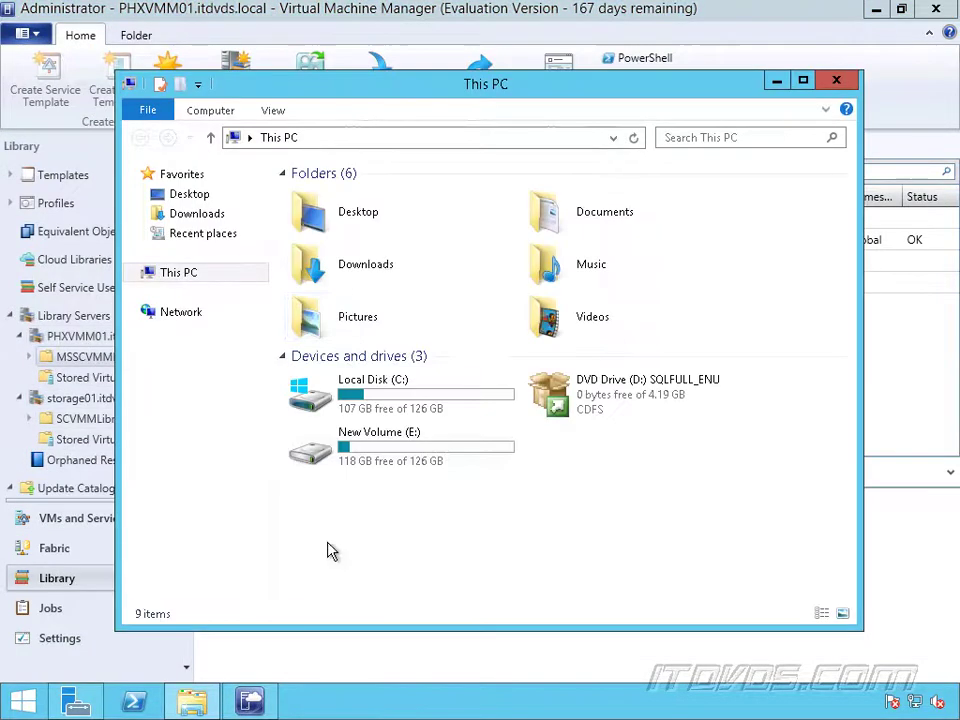
double_click(403, 447)
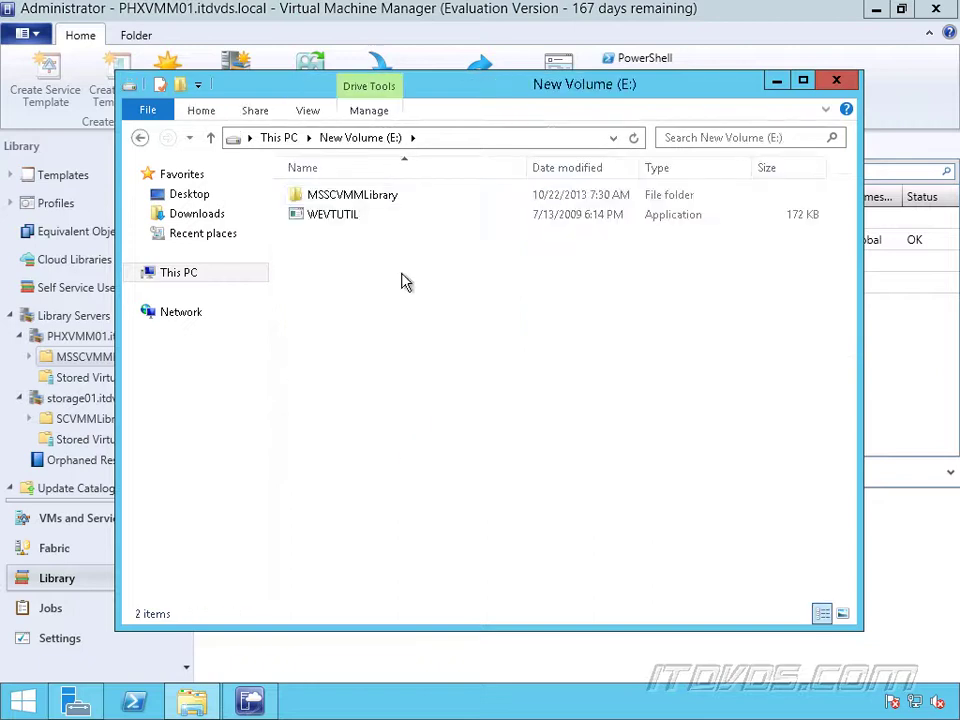
click(352, 201)
right_click(372, 197)
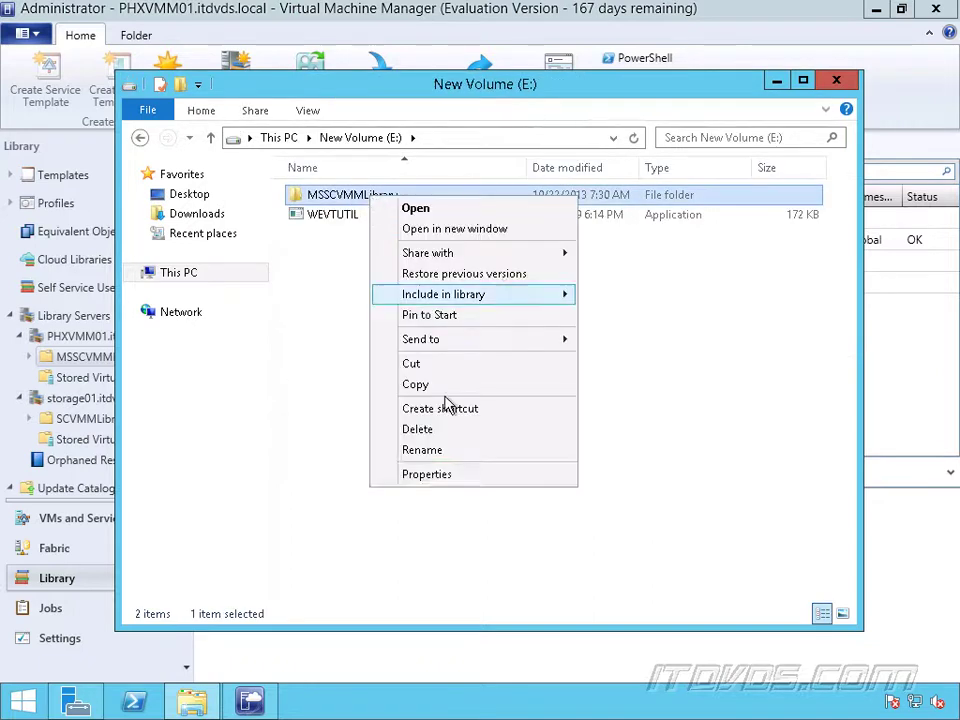
click(456, 474)
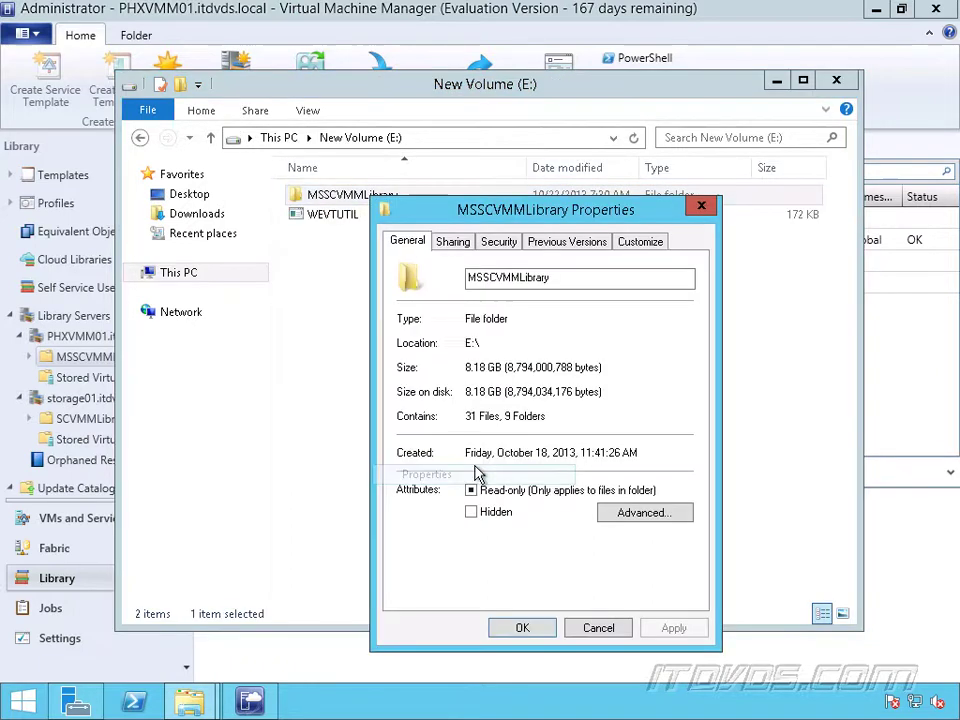
click(455, 242)
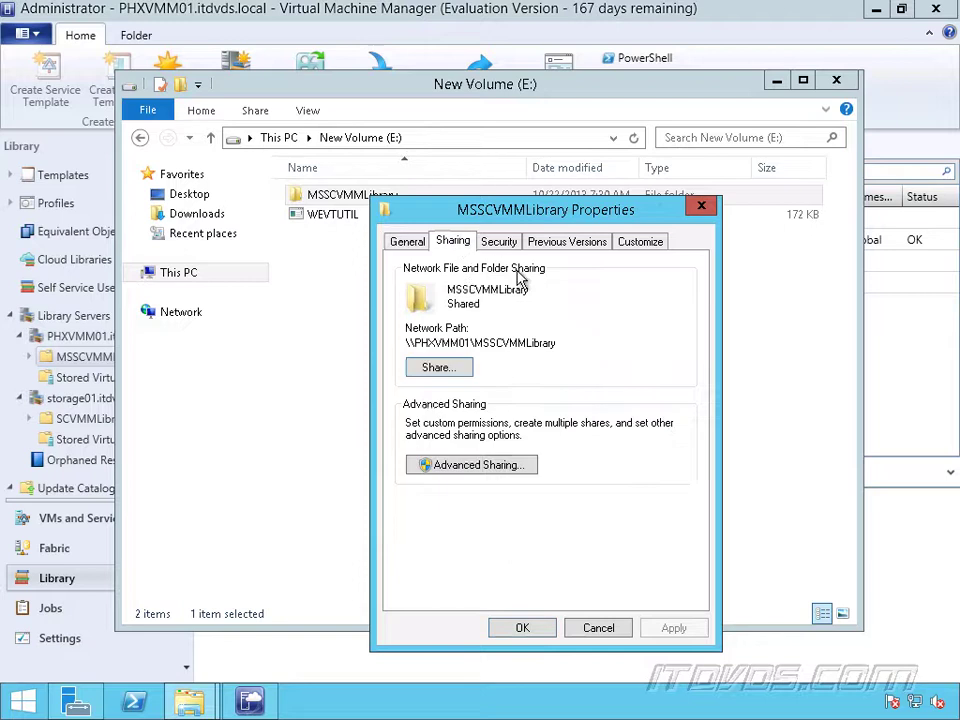
click(484, 470)
click(473, 498)
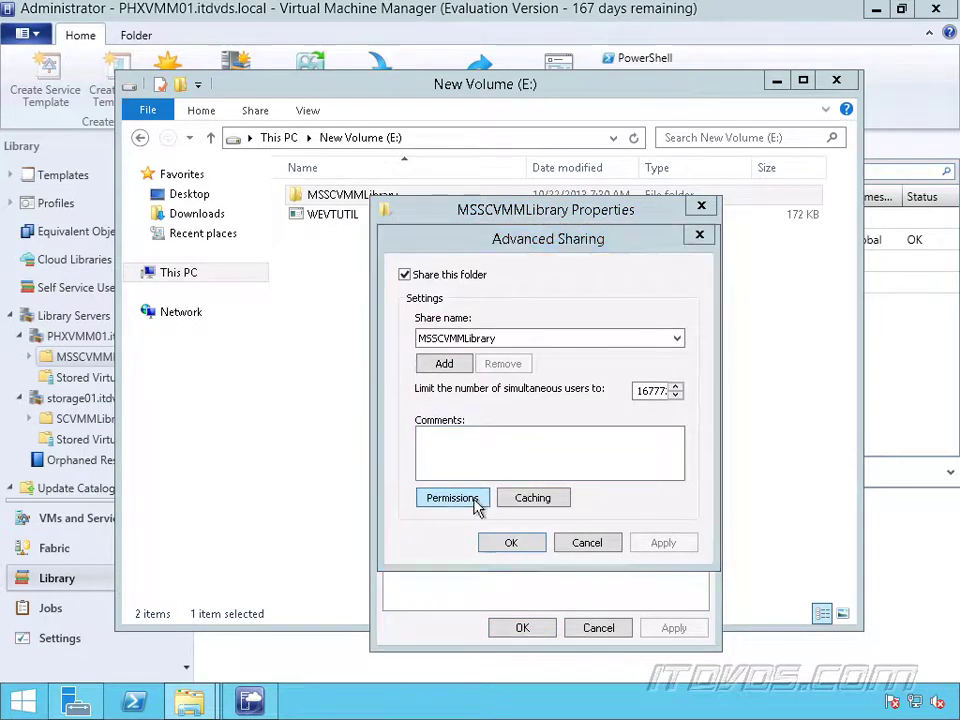
Step: Enter vmmservice as an account to add to the share permissions and include Computers in the searchable object types
click(622, 430)
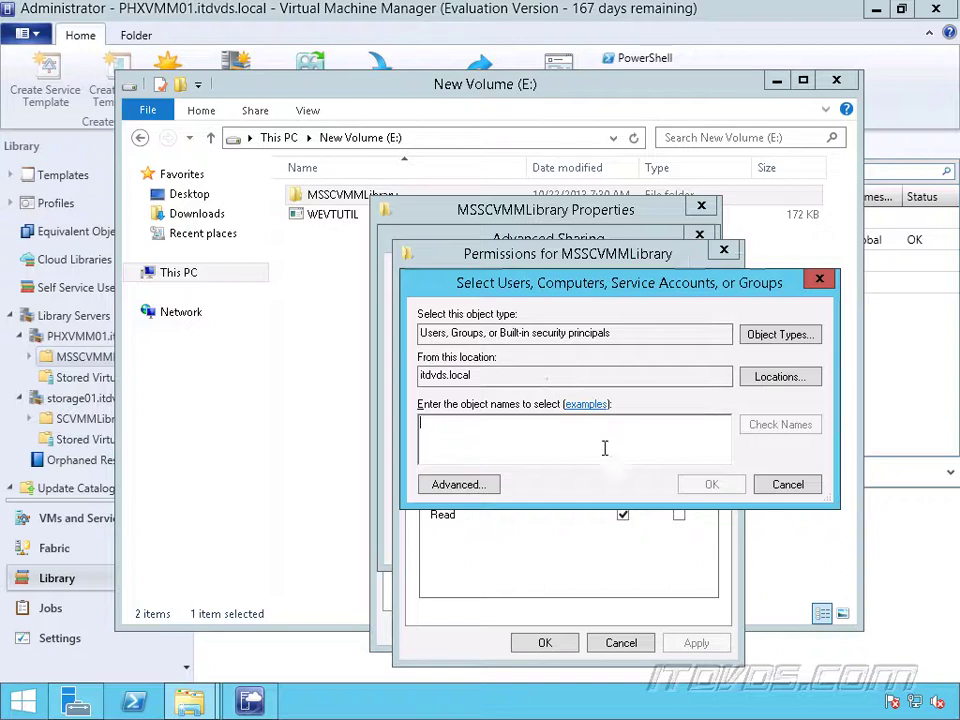
text(vmmservice)
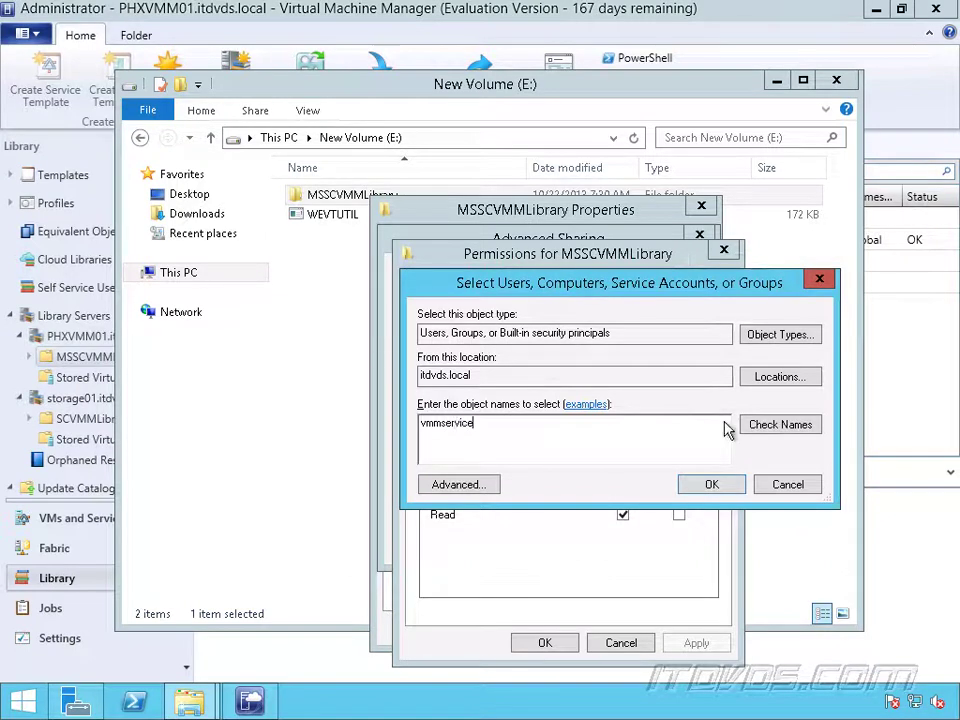
click(783, 425)
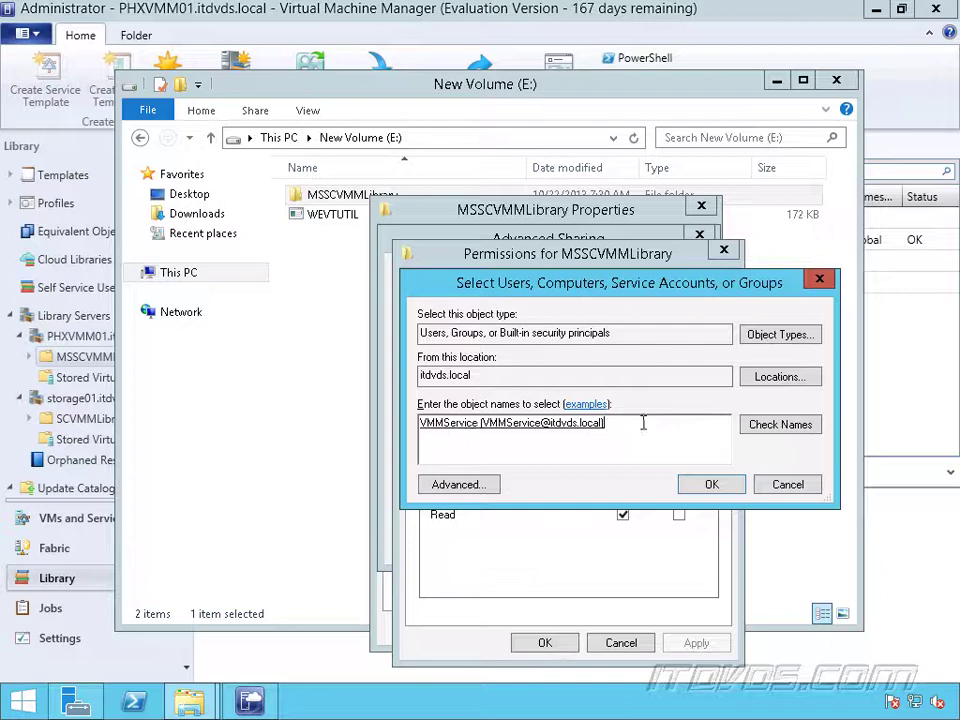
click(782, 337)
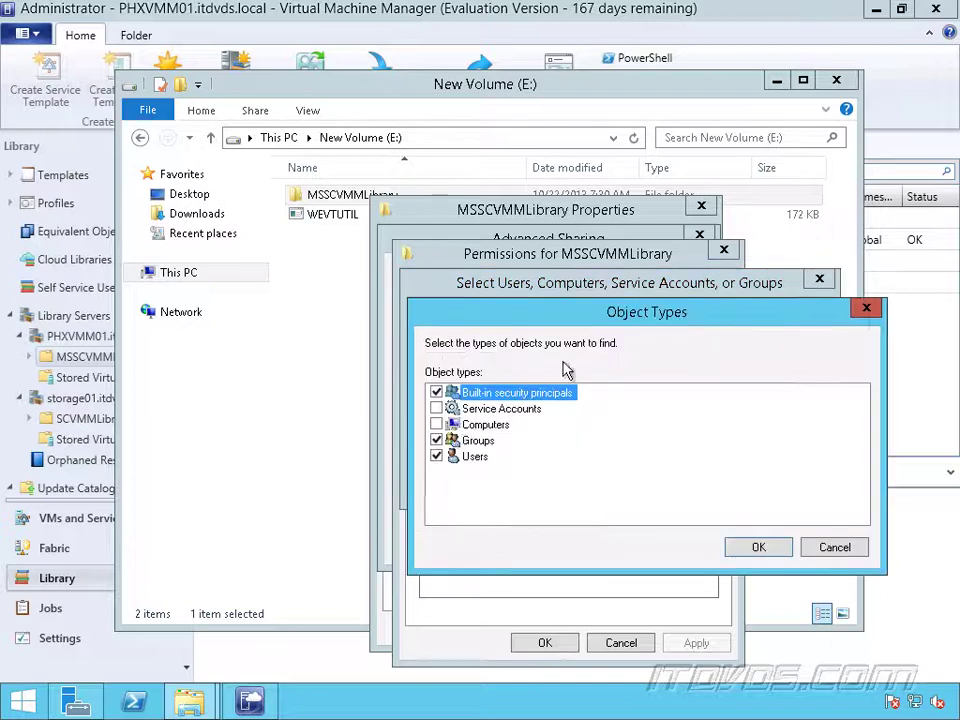
click(436, 425)
click(758, 547)
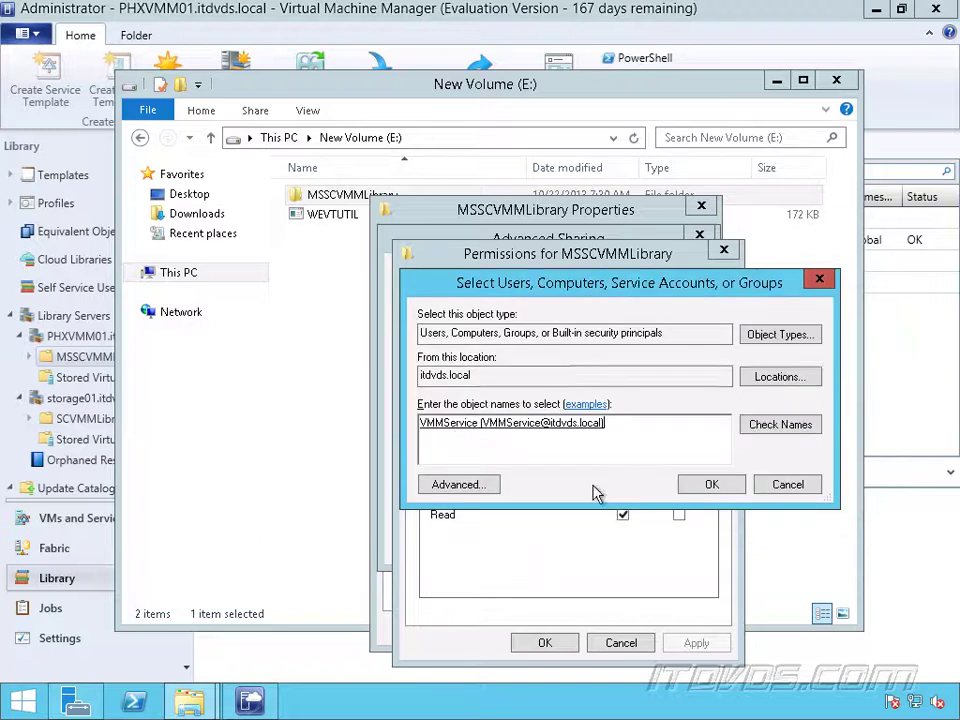
Step: Append the host computers phxhyperv01, phxhyperv02 and phxhyperv03, resolve the names, and add all entries to the share permissions
text(;)
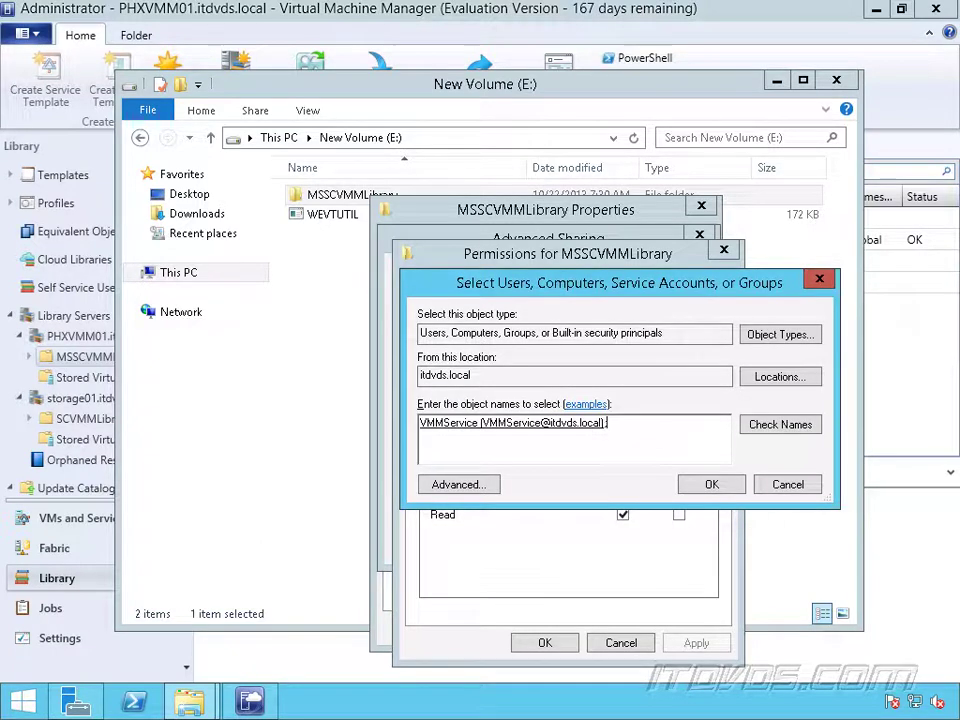
text(phxhyperv01;phxhyperv02;phxhyperv0)
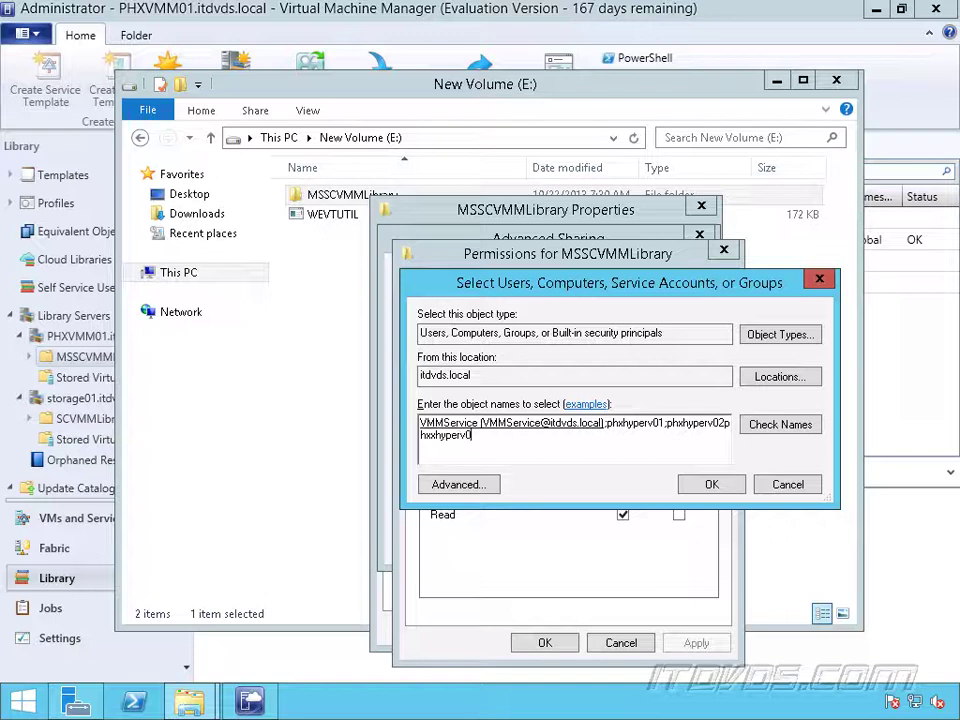
key(Left)
key(Left)
key(Left)
key(Left)
key(Left)
key(Left)
key(Left)
key(Left)
key(Left)
key(Left)
key(Left)
key(Left)
text(;)
key(Right)
key(Right)
key(Right)
key(BackSpace)
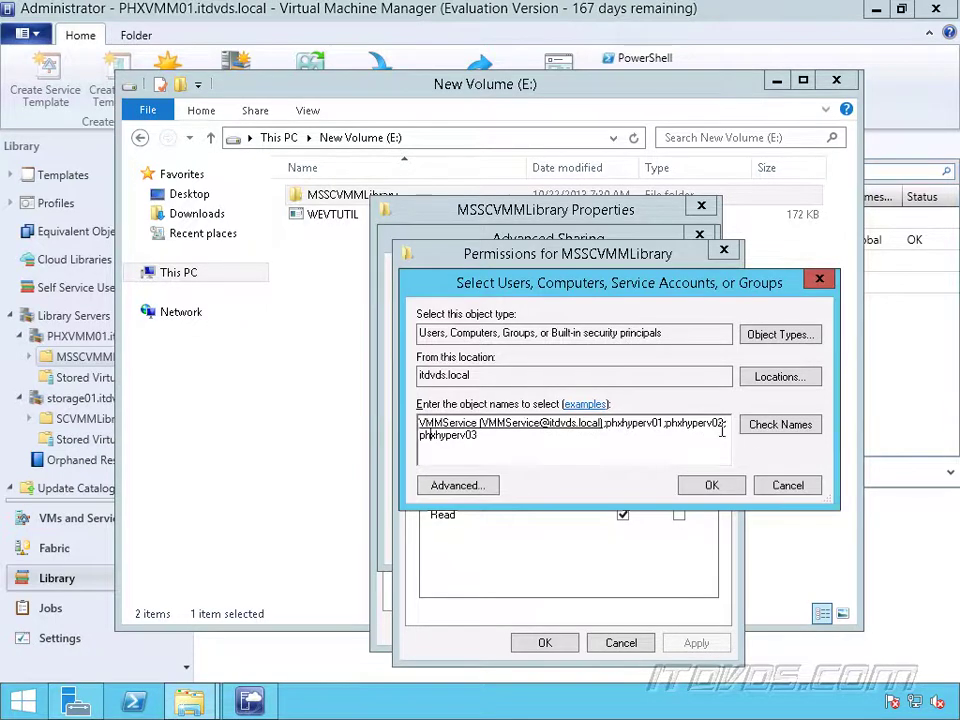
click(780, 424)
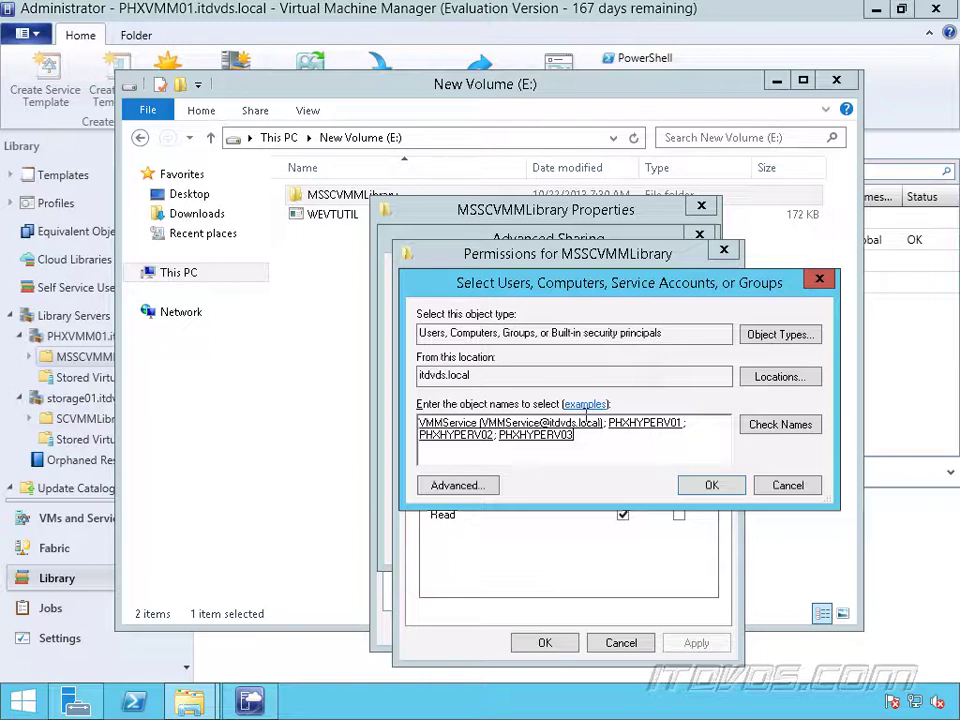
click(713, 488)
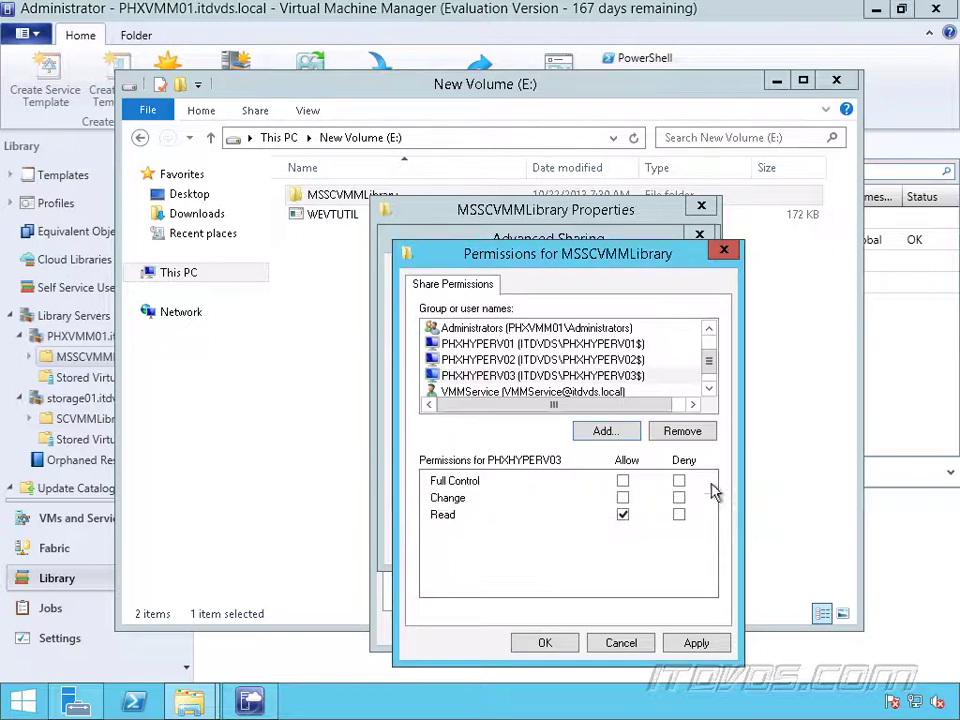
Step: Review the permissions of the three host computers and VMMService, and accept the MSSCVMMLibrary share permissions
click(495, 344)
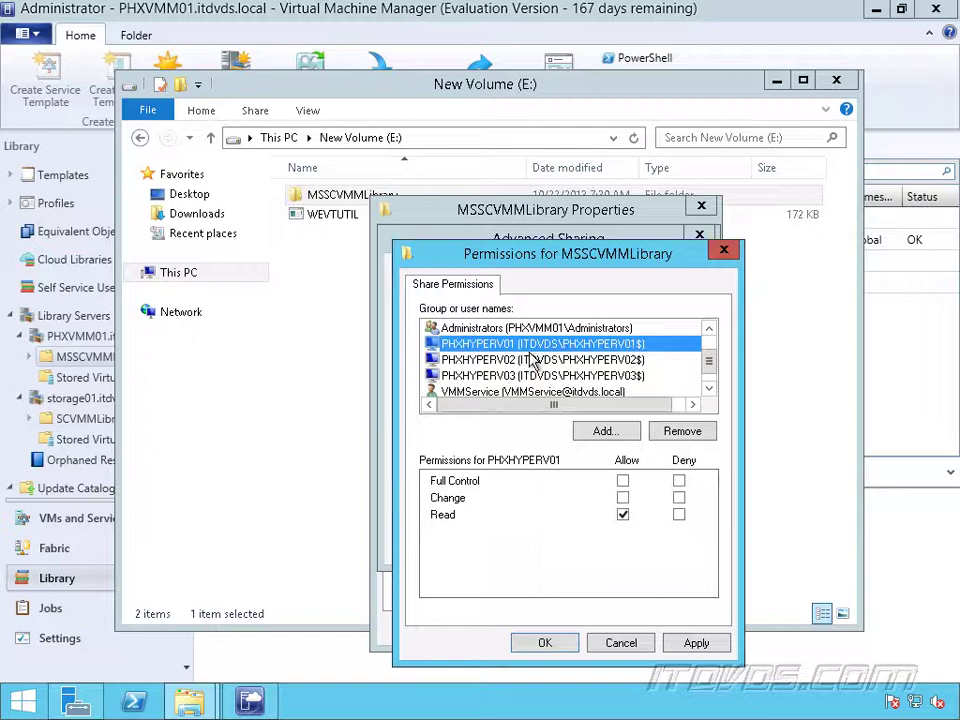
click(531, 362)
click(537, 376)
click(540, 392)
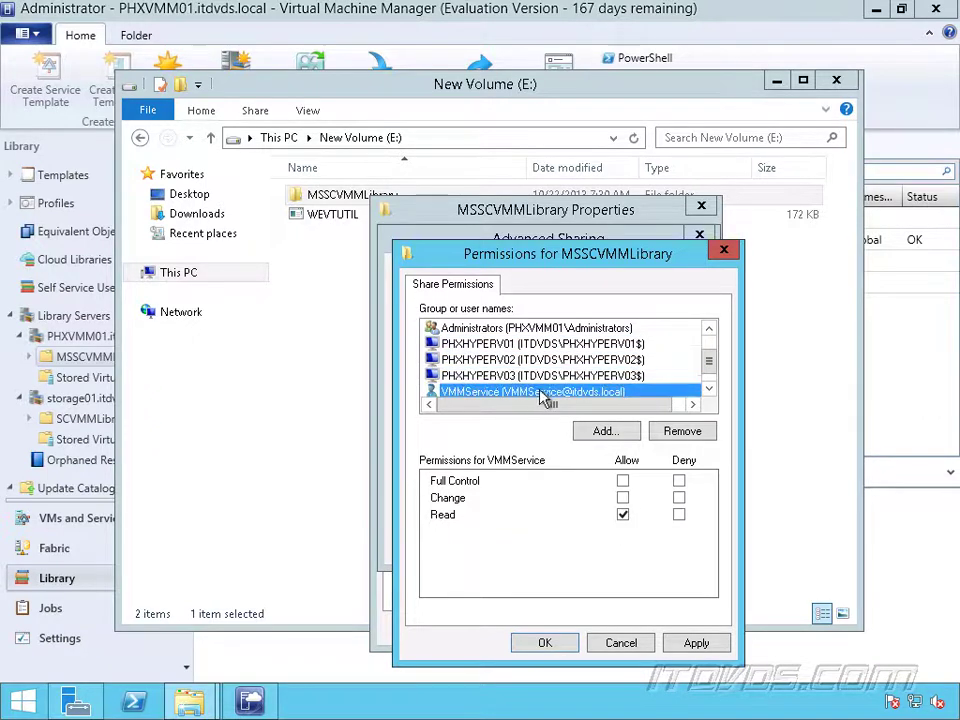
click(545, 643)
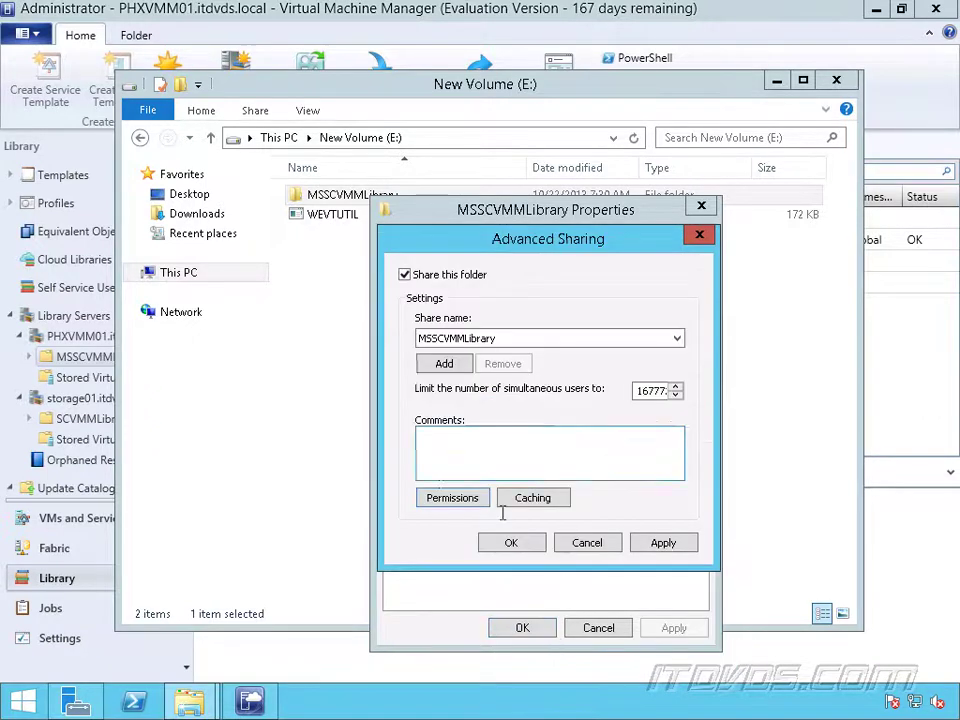
Step: Accept the MSSCVMMLibrary sharing settings and open the folder's security permissions for editing
click(511, 542)
click(505, 243)
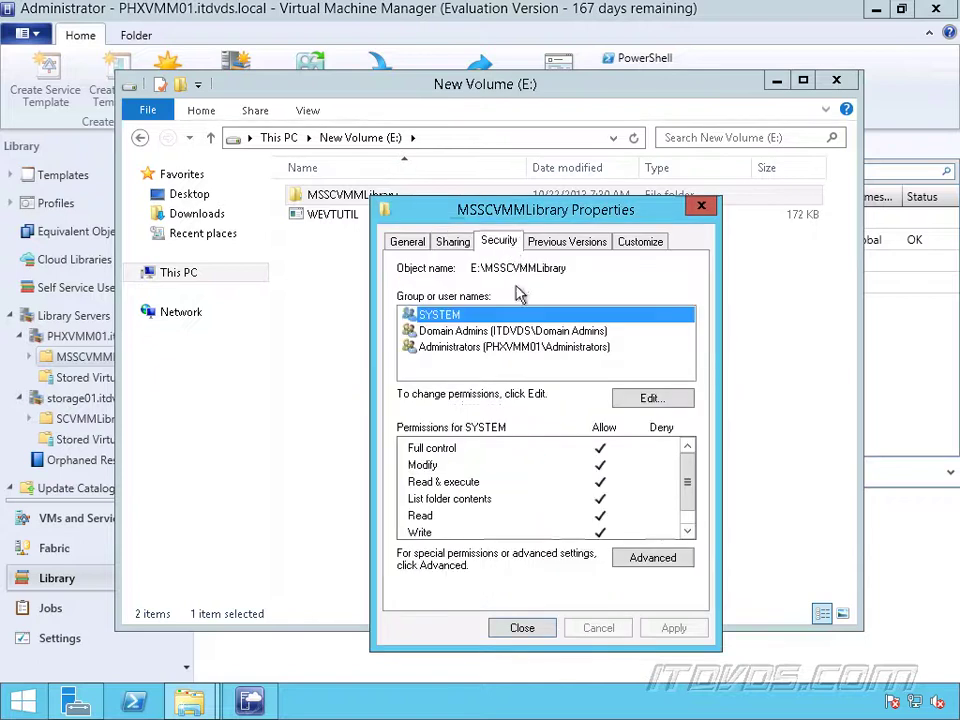
click(666, 404)
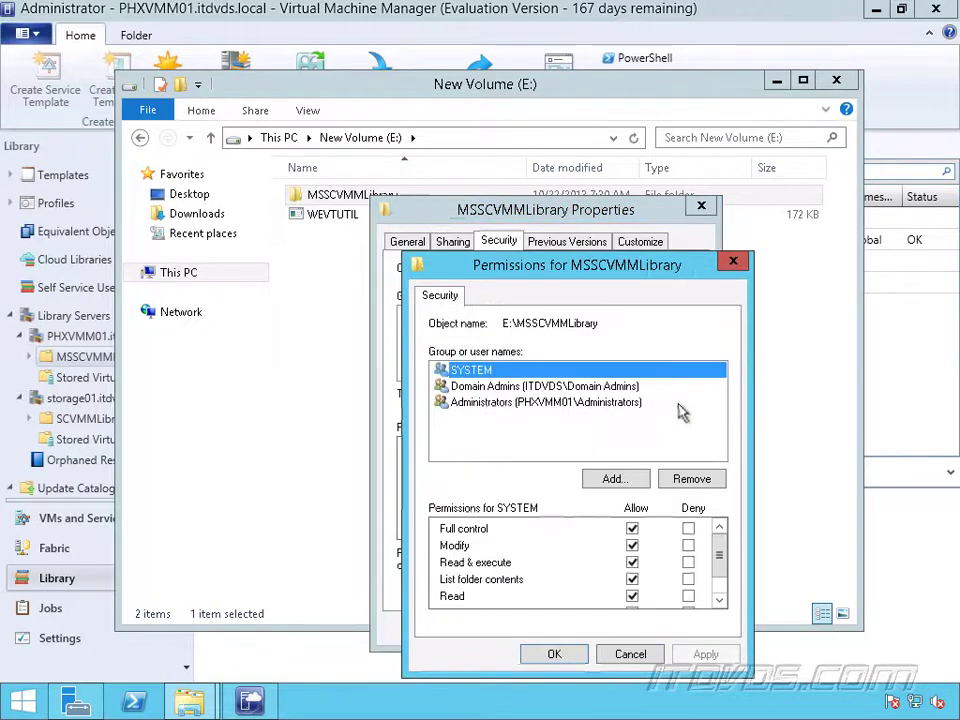
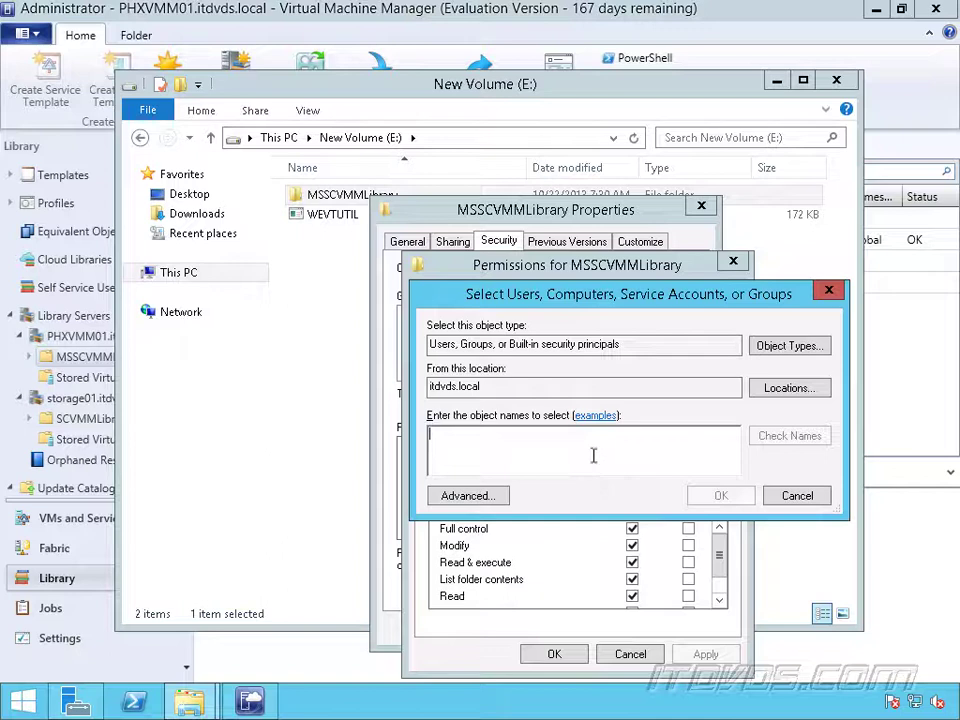
Step: Add VMMService, PHXHYPERV01, PHXHYPERV02 and PHXHYPERV03 to the MSSCVMMLibrary security permissions, including Computers in the searchable object types
text(VMMService; PHXHYPERV01; PHXHYPERV02; PHXHYPERV03)
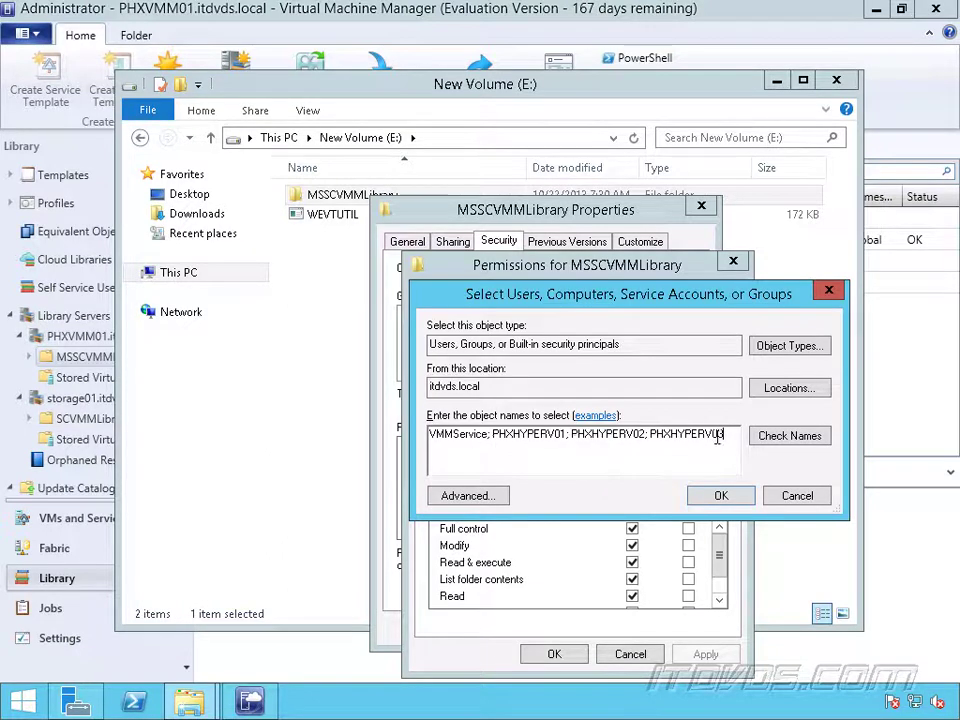
click(797, 388)
click(444, 375)
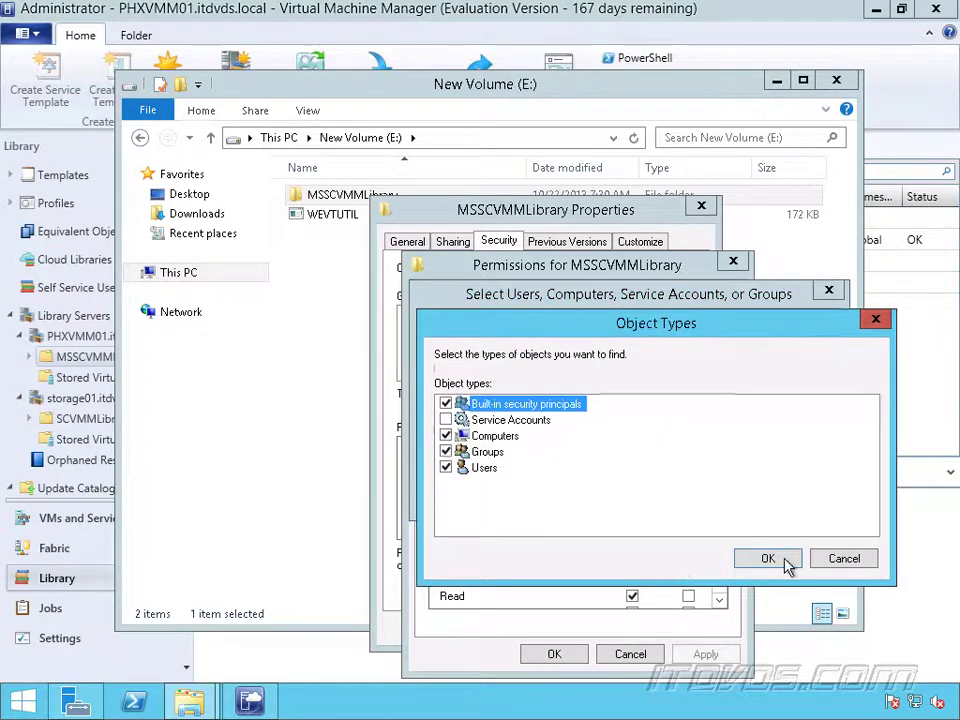
click(765, 557)
click(787, 438)
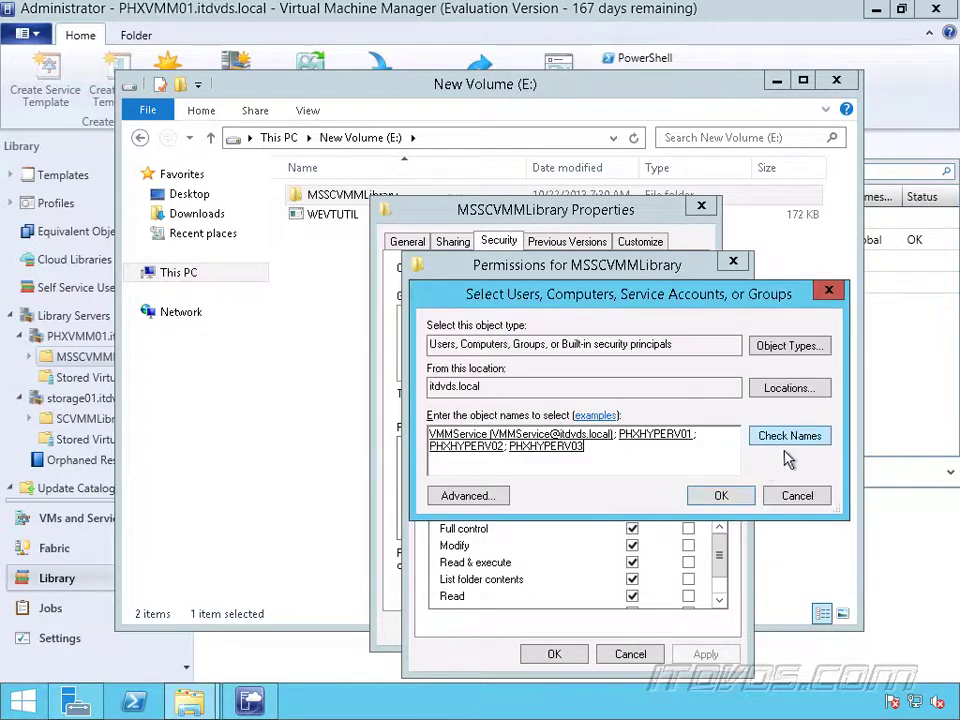
click(721, 496)
click(521, 403)
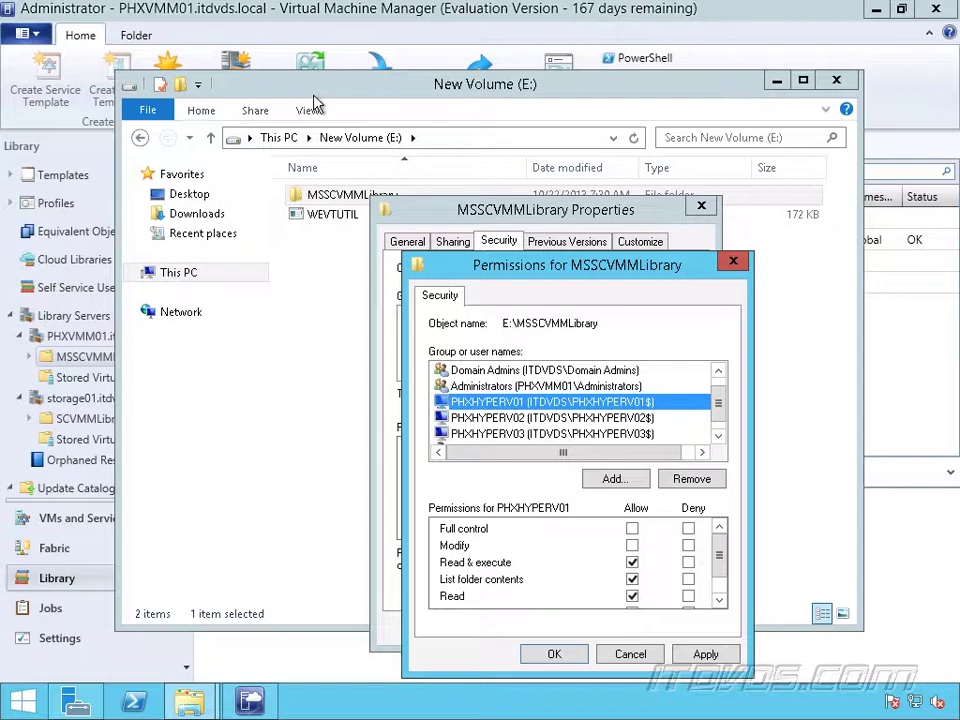
Step: Check the cluster name in Virtual Machine Manager and try adding hvcluster01 to the MSSCVMMLibrary security permissions, removing the entry again
click(173, 14)
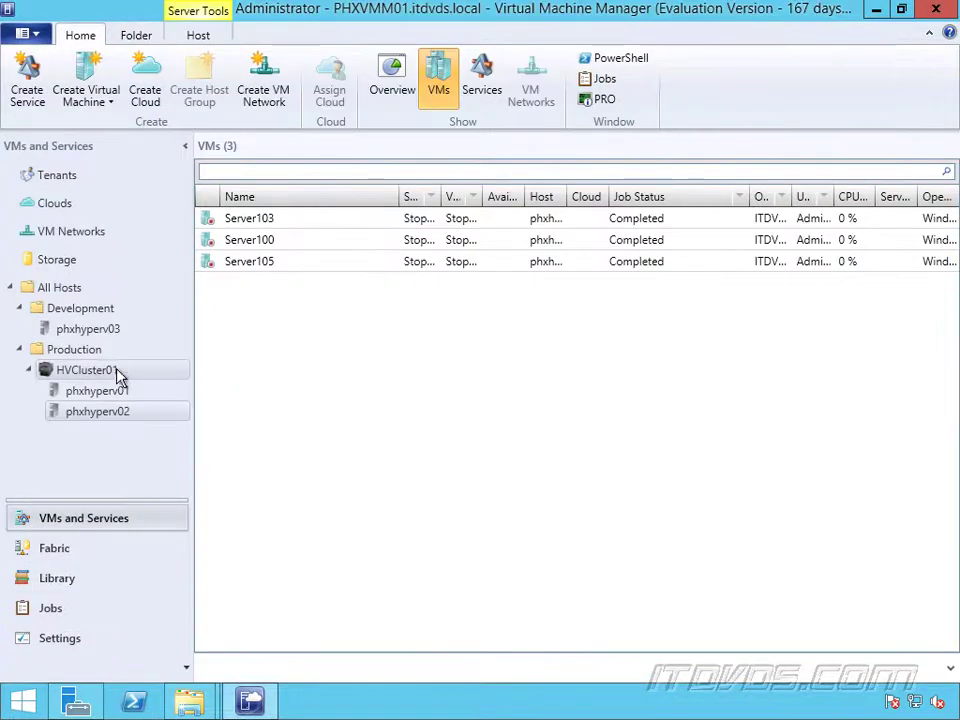
mouse_move(195, 700)
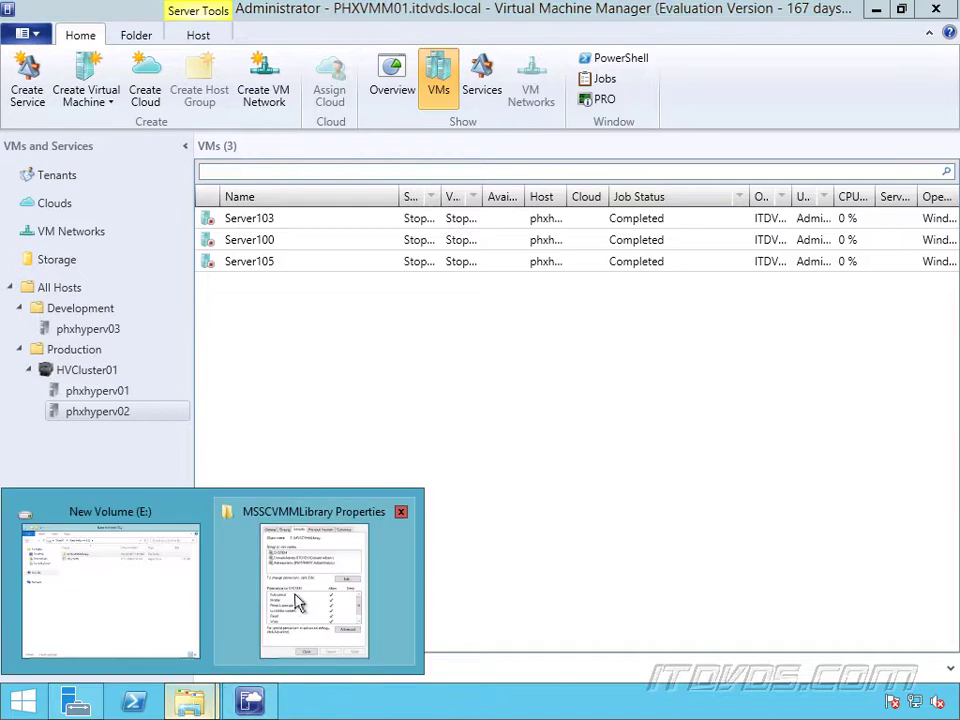
click(265, 520)
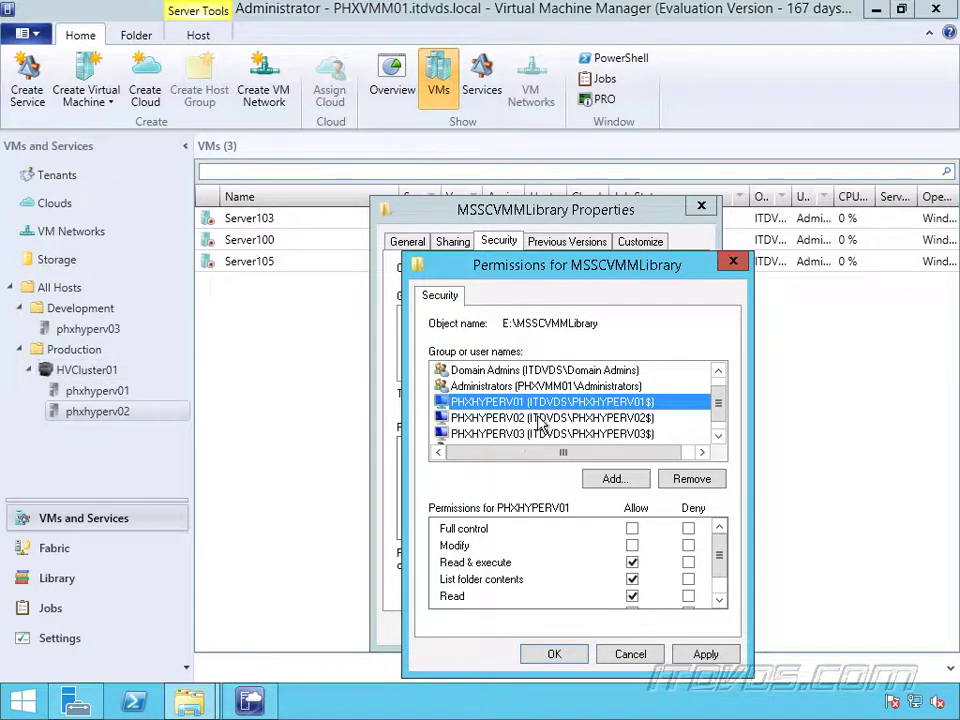
click(614, 479)
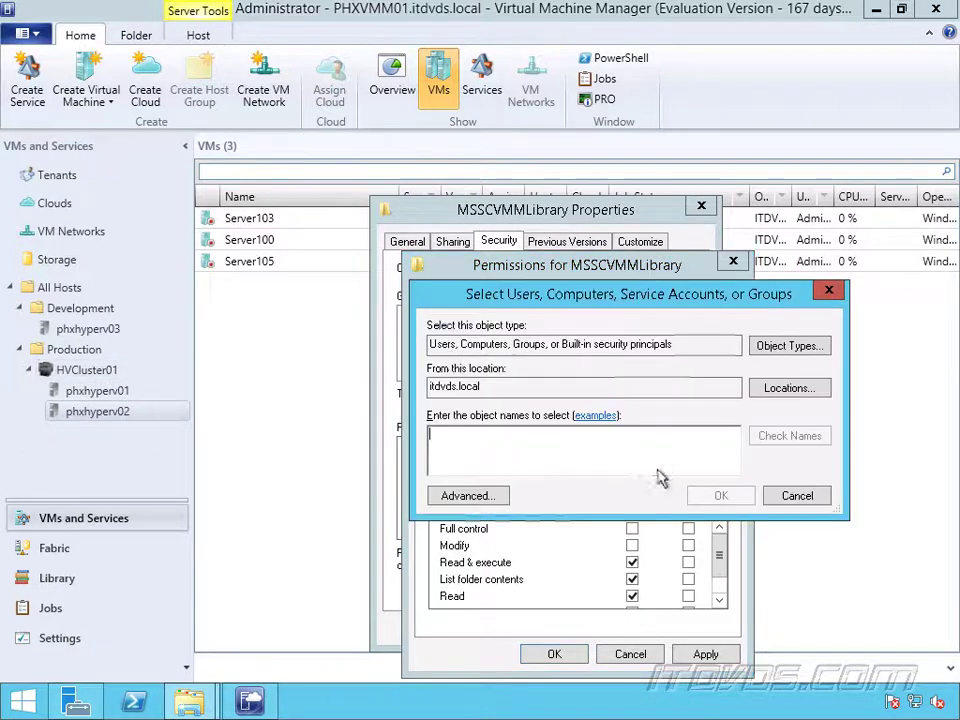
click(790, 346)
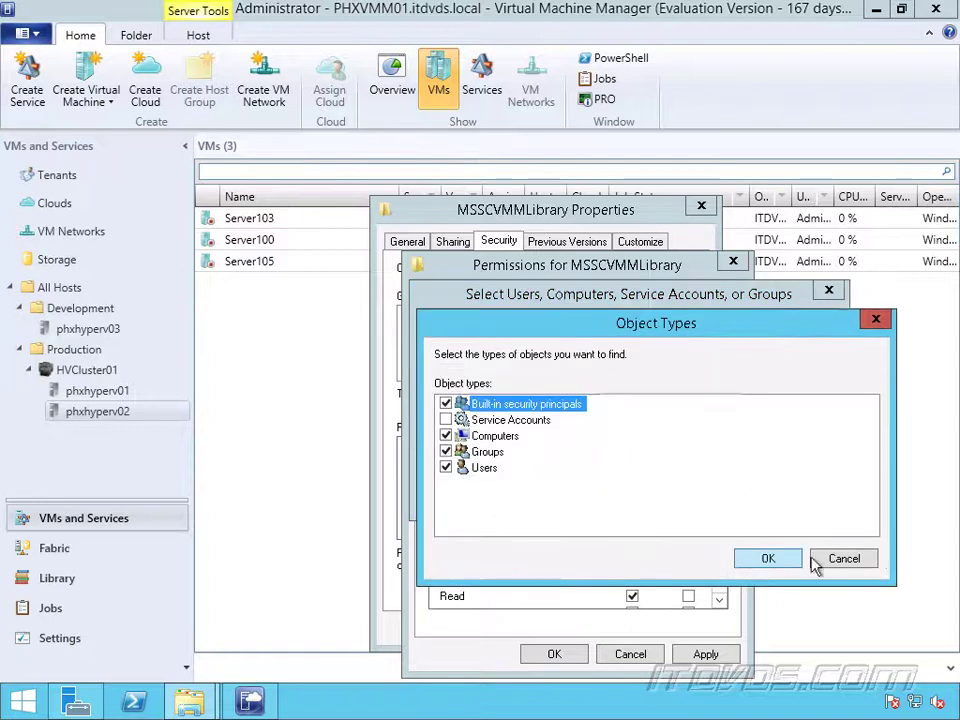
click(785, 563)
text(hvcluster01)
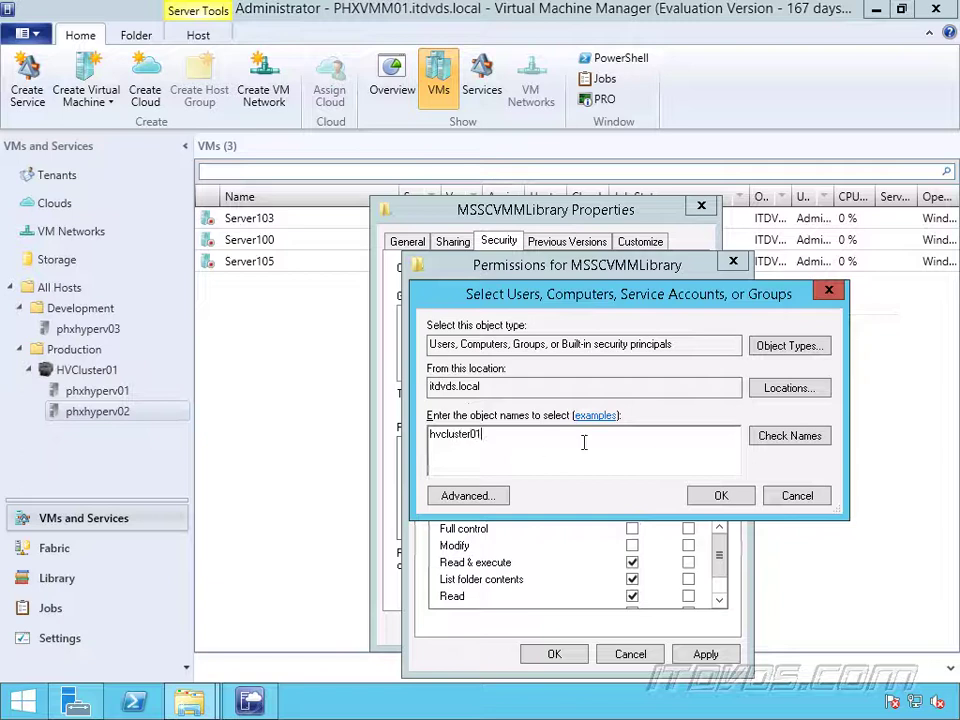
click(794, 440)
click(724, 497)
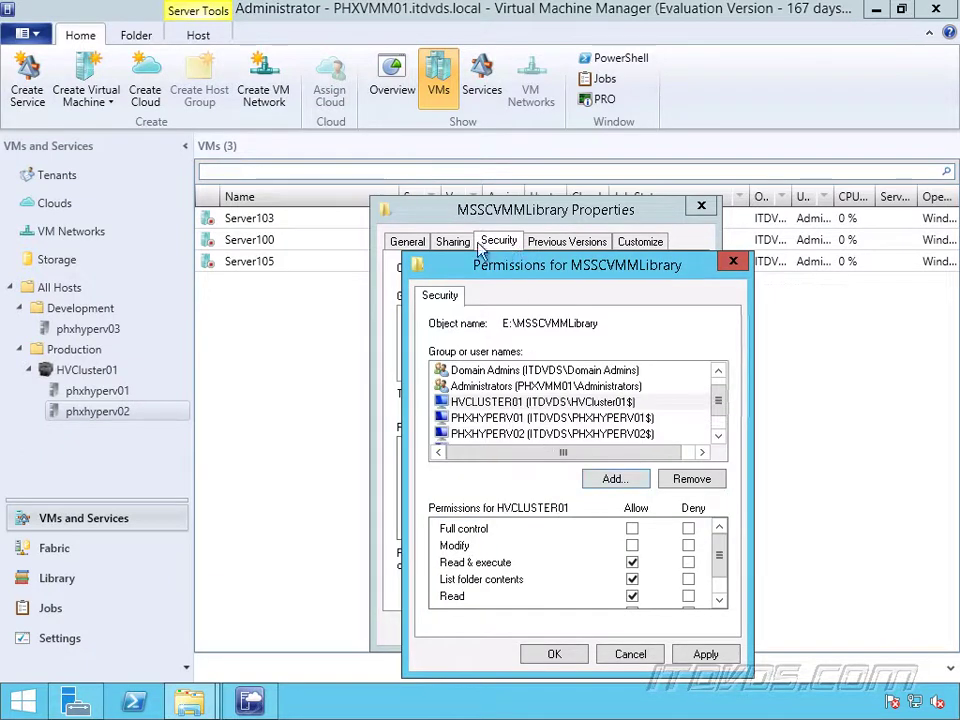
click(512, 402)
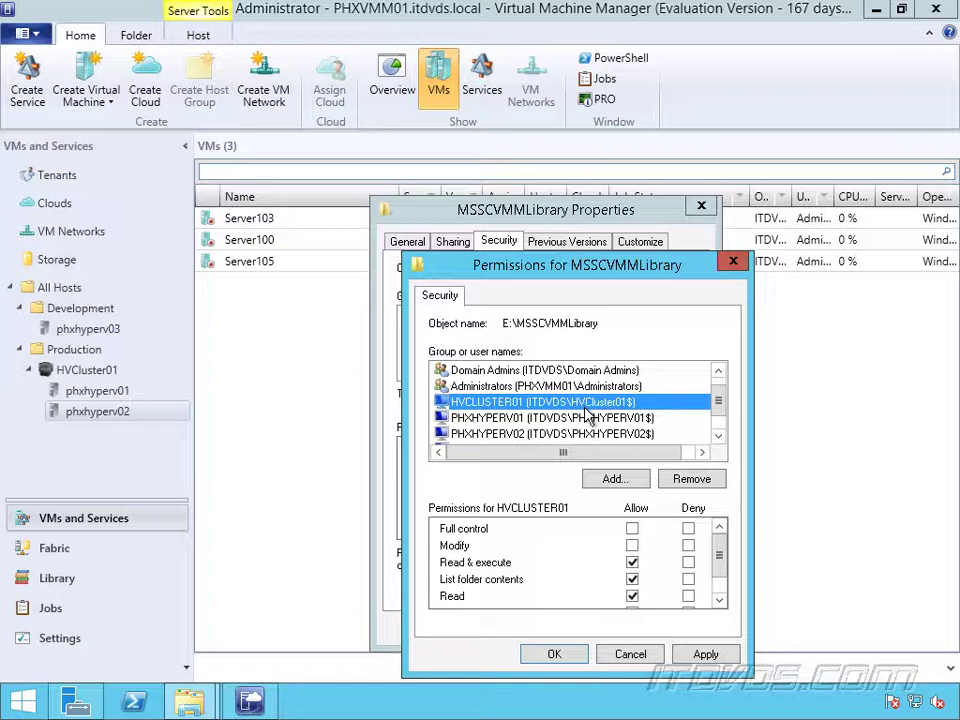
click(695, 480)
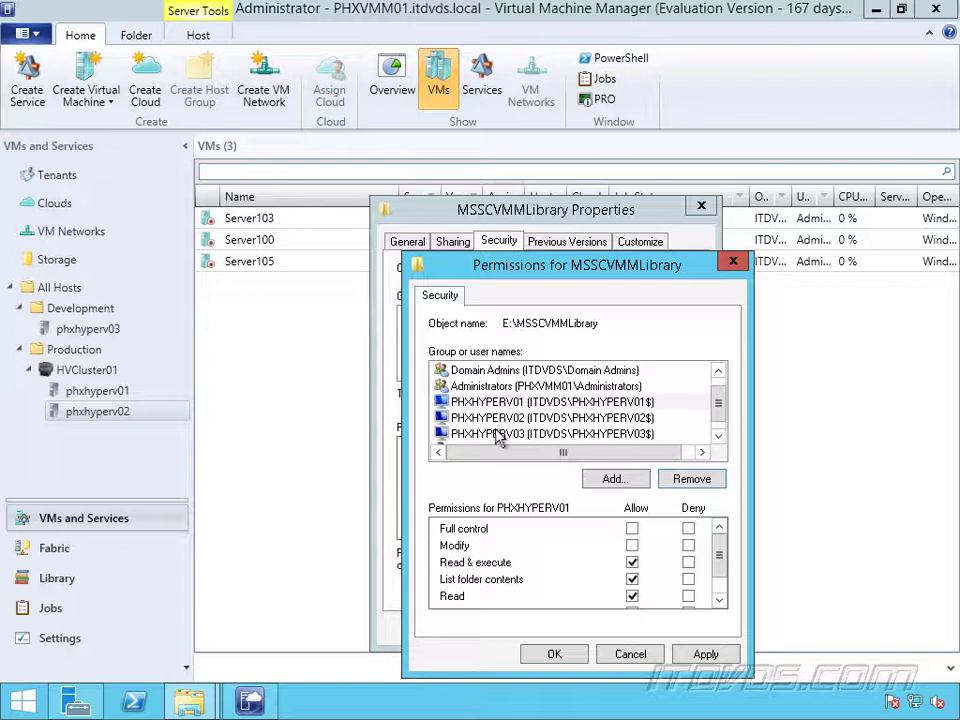
click(616, 481)
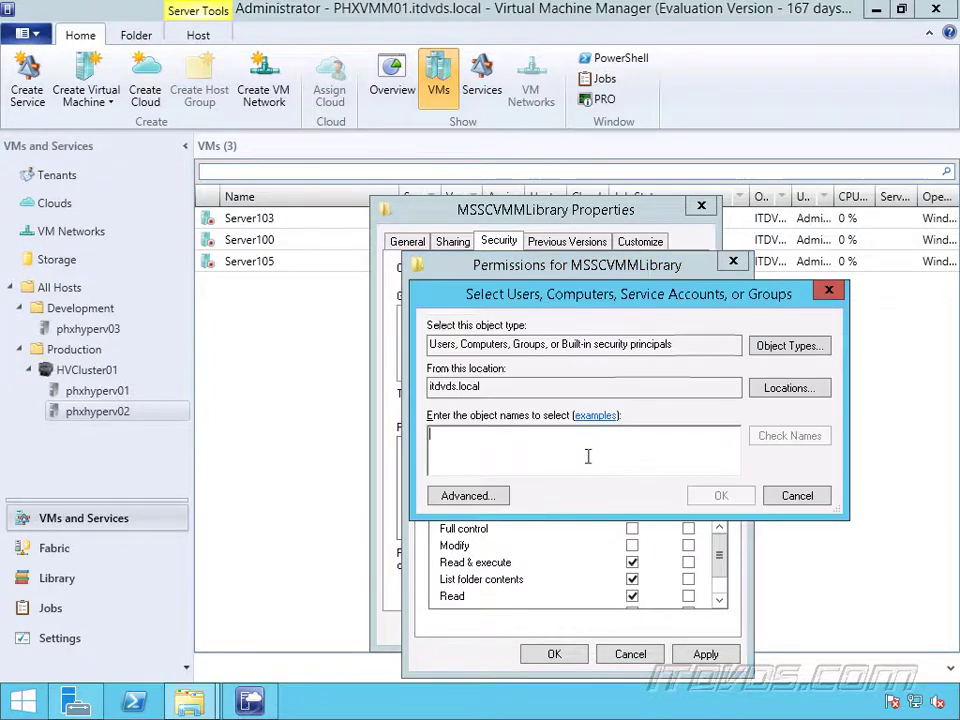
text(network service)
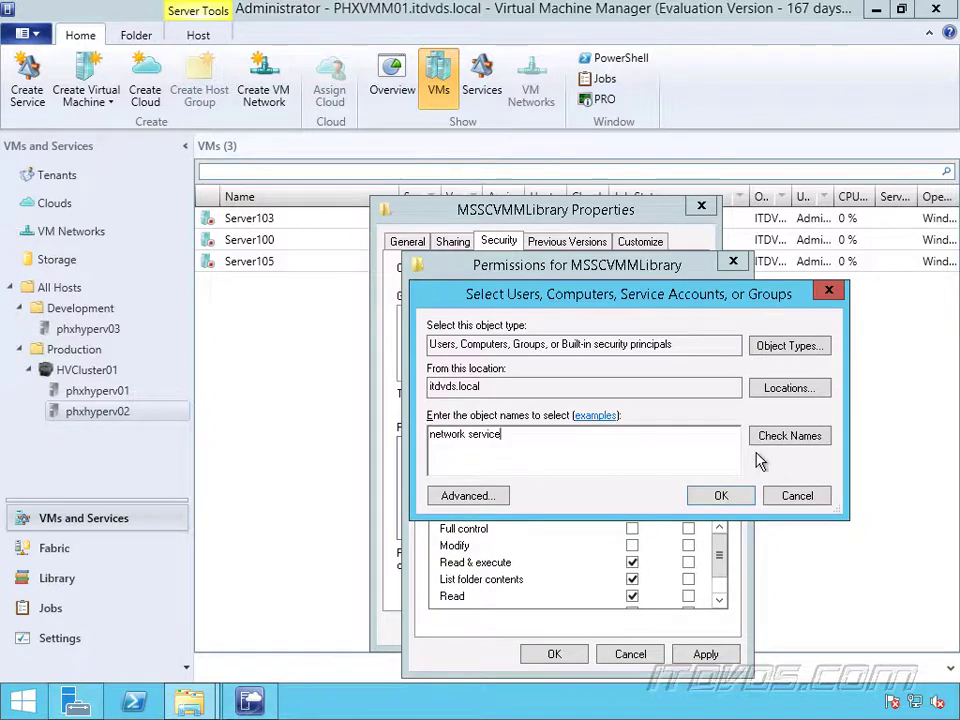
click(797, 495)
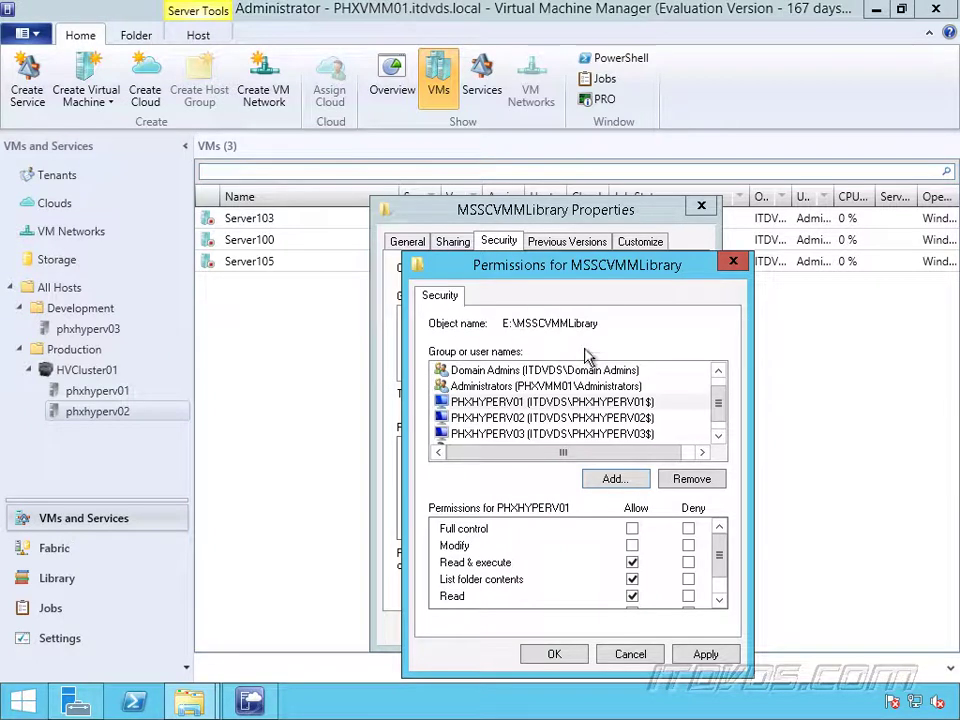
Step: Accept the MSSCVMMLibrary security permissions and display the SCVMMLibrary share of storage01 in the Virtual Machine Manager library
click(575, 654)
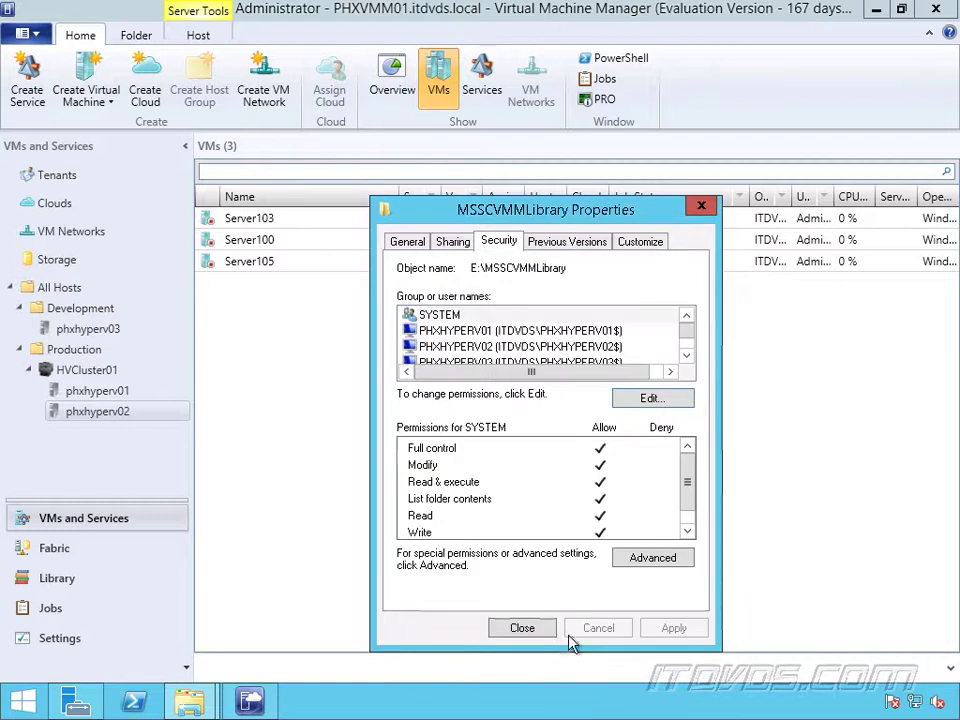
click(522, 628)
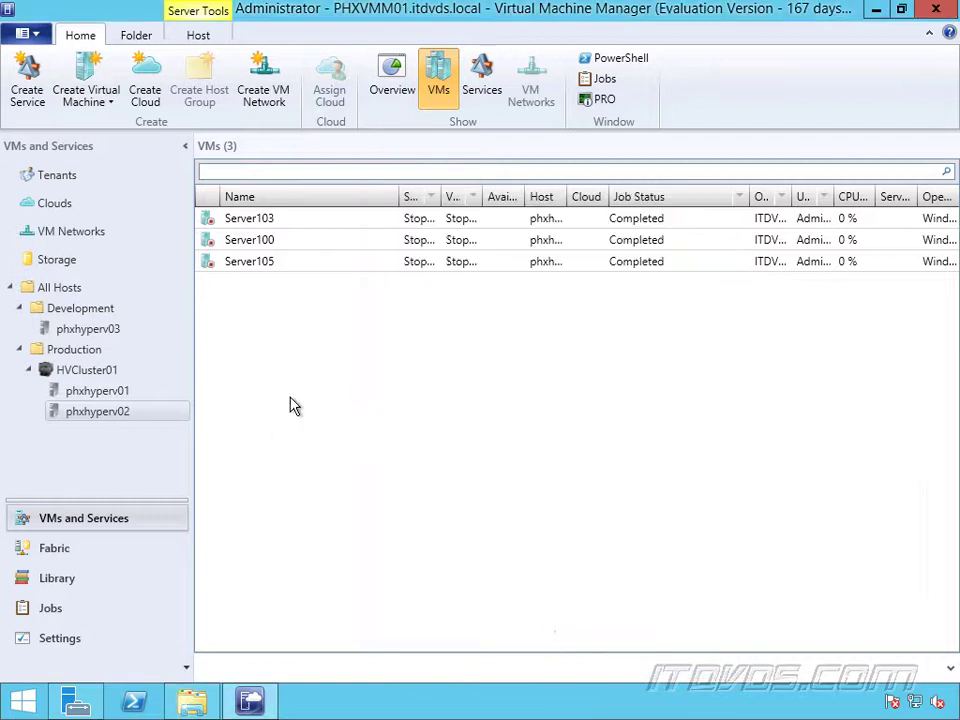
click(78, 576)
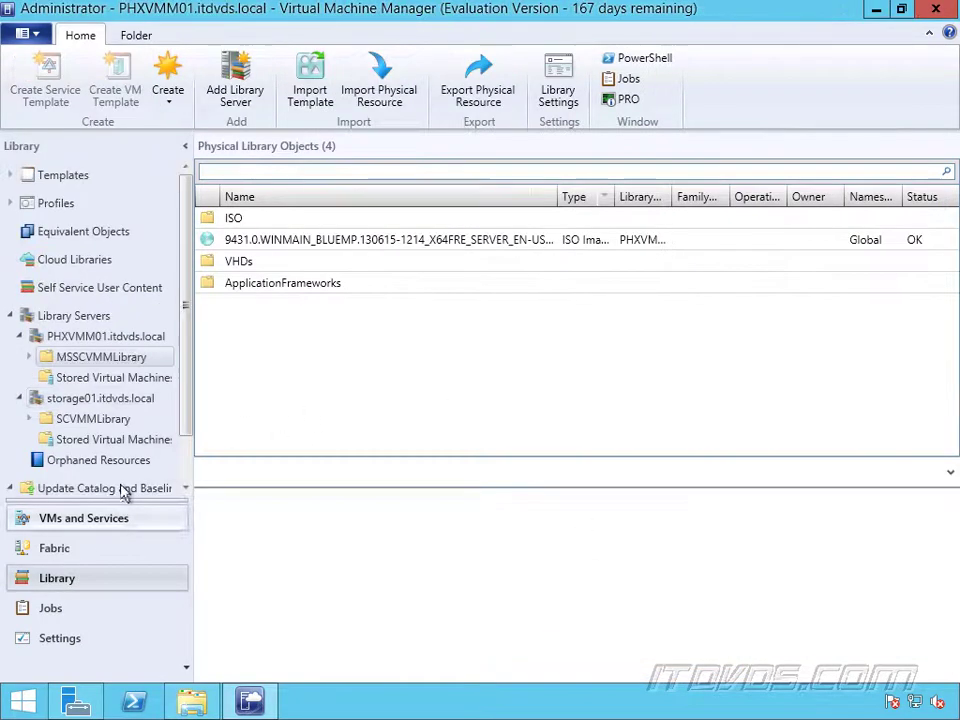
click(94, 420)
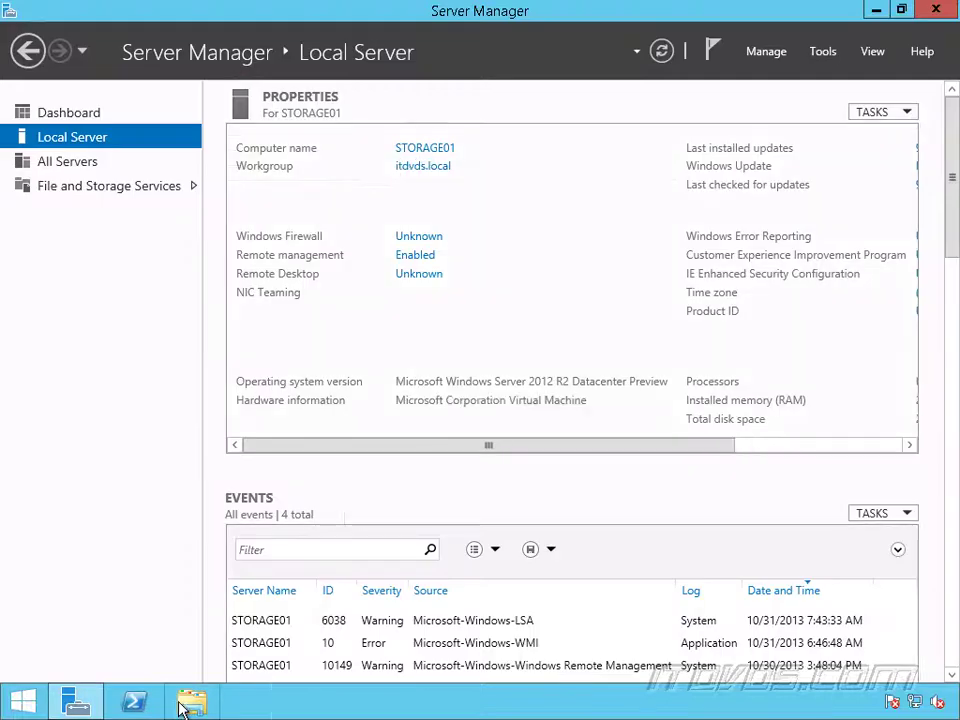
Step: On STORAGE01, open the share permissions of the SCVMMLibrary folder on New Volume (E:) in File Explorer
key(super+e)
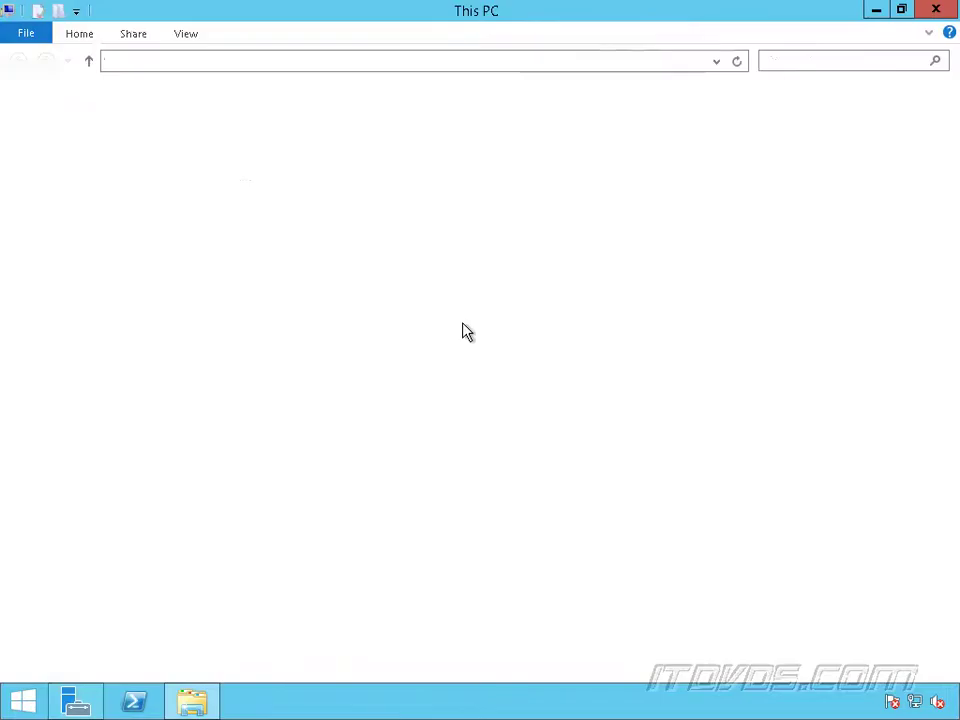
click(757, 280)
double_click(757, 280)
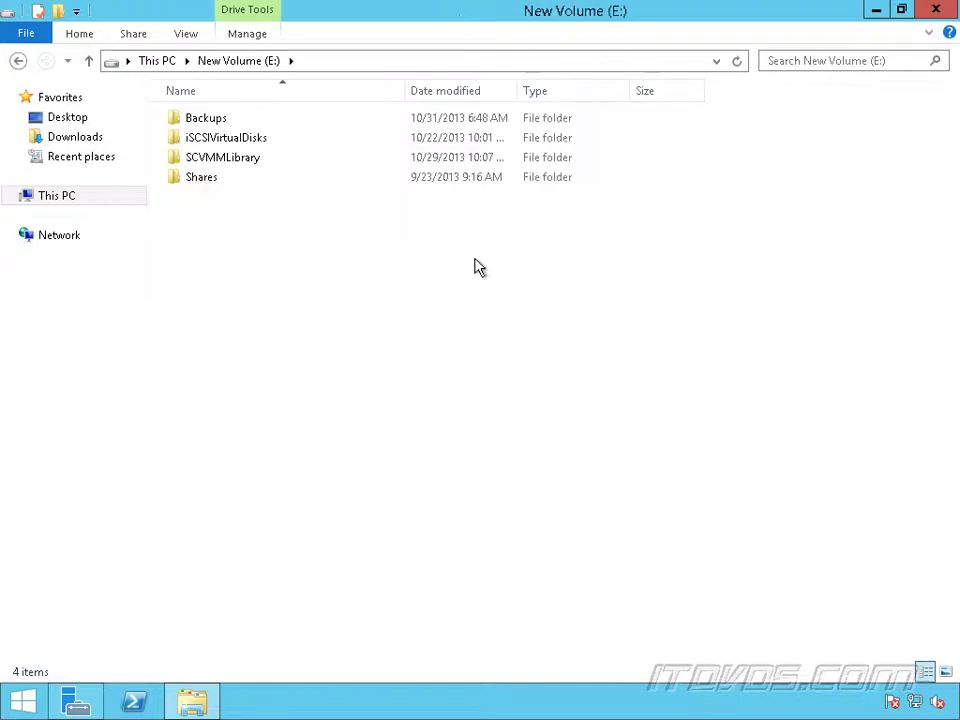
right_click(228, 170)
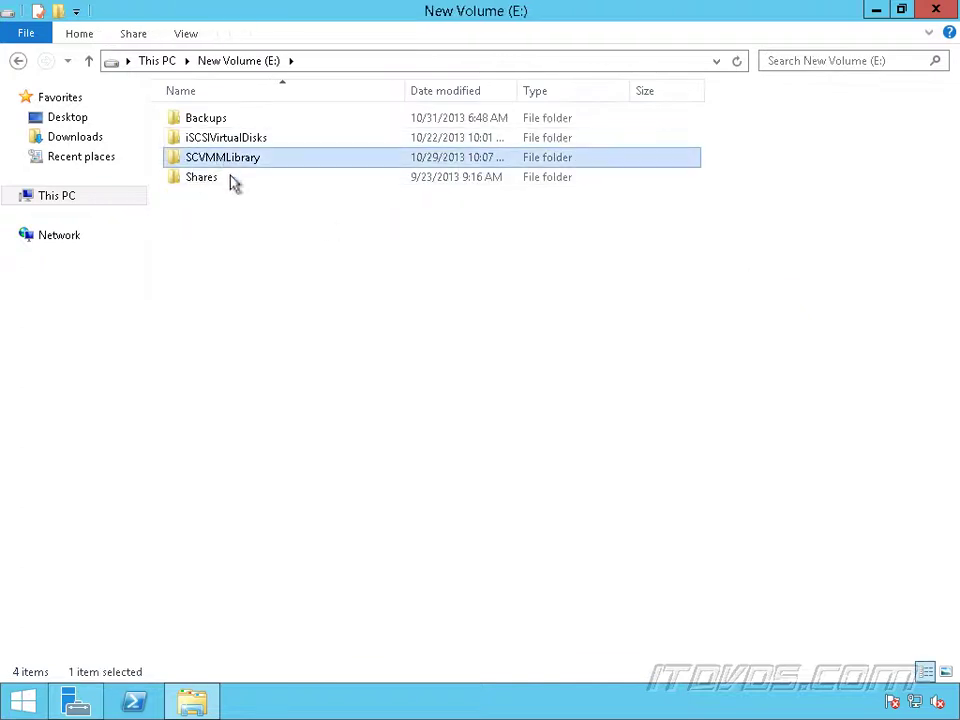
click(288, 438)
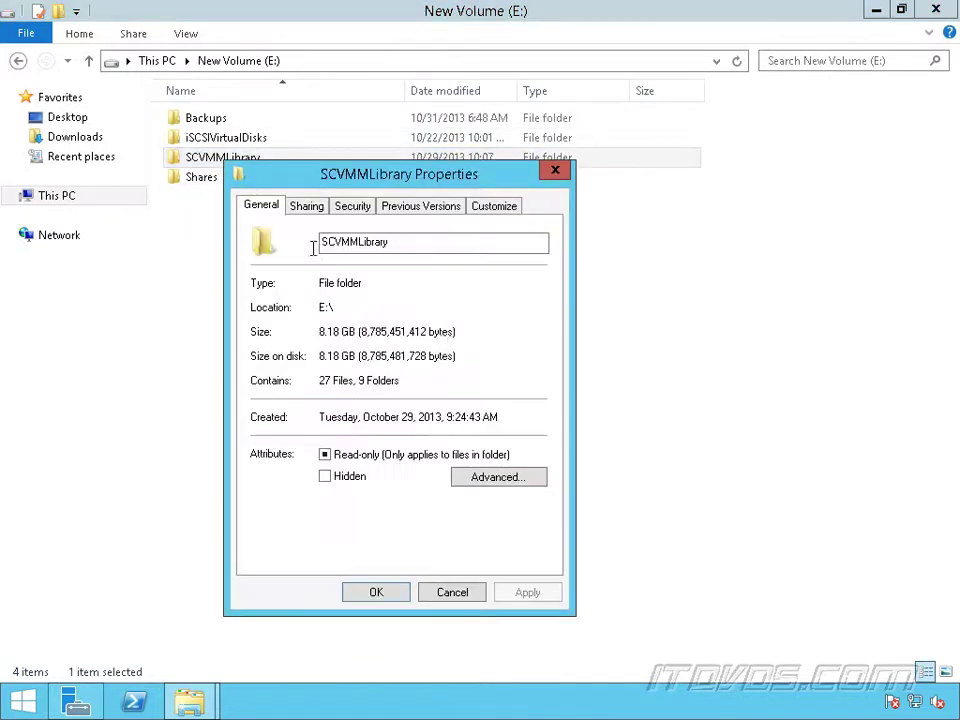
click(312, 207)
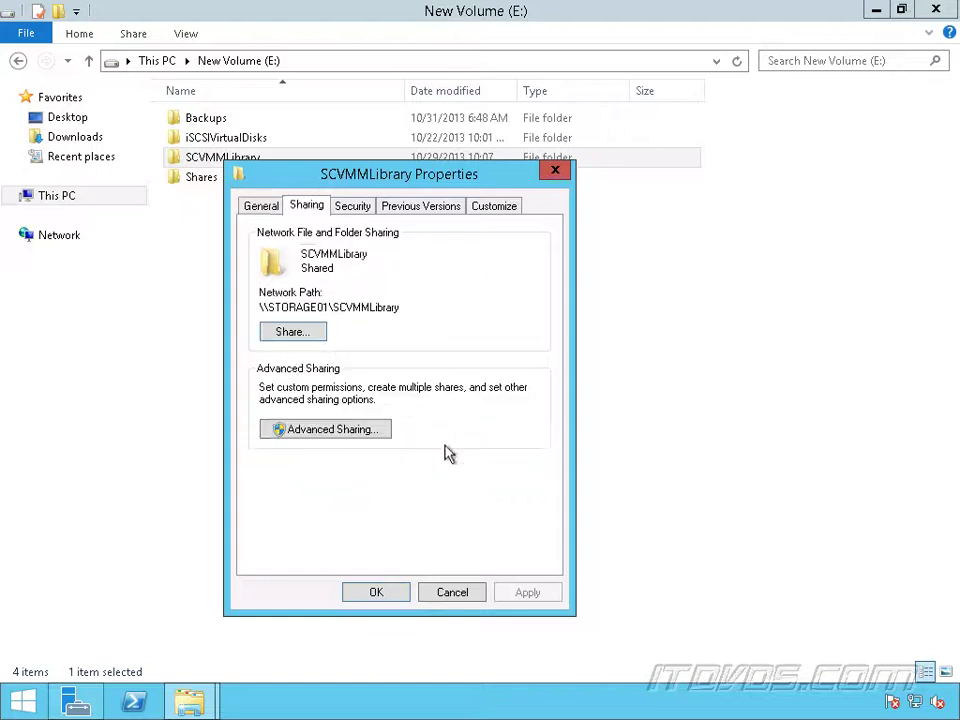
click(358, 429)
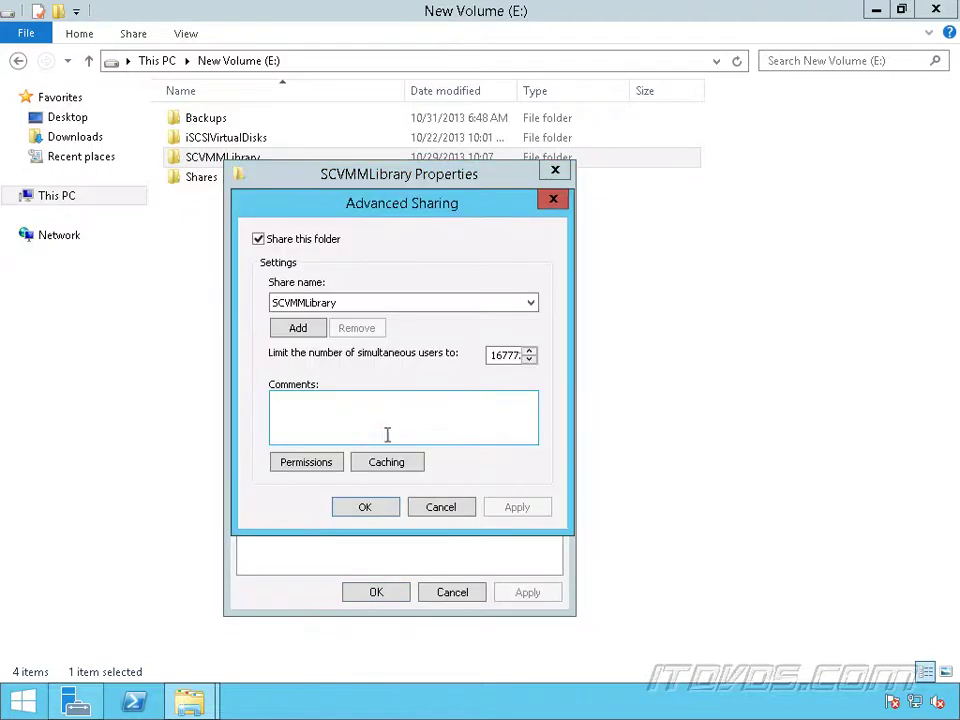
click(318, 466)
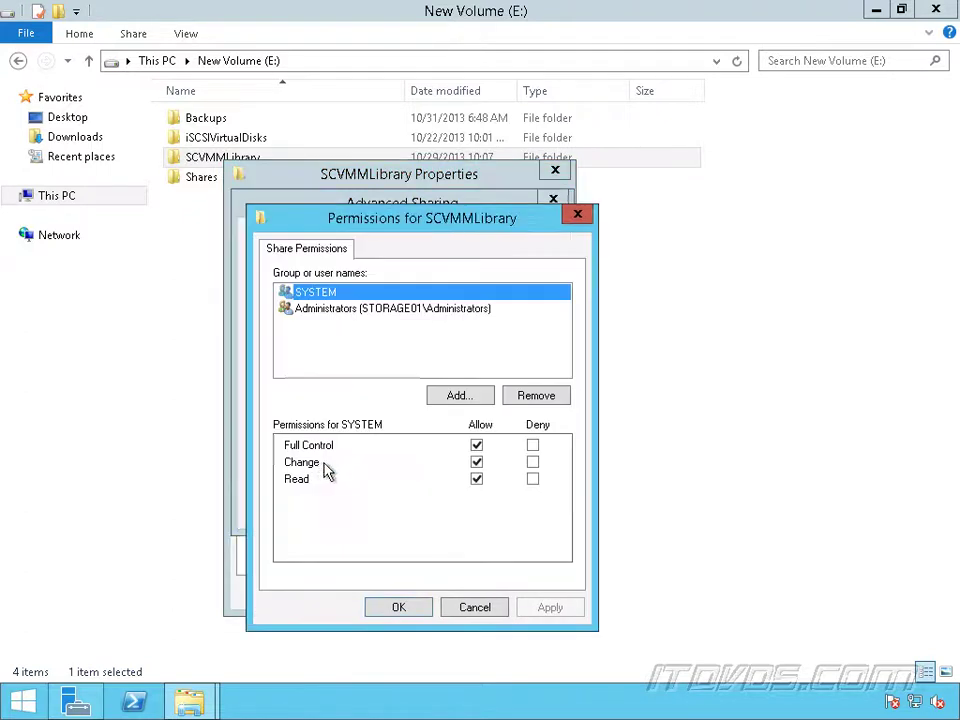
Step: Add VMMService, PHXHYPERV01, PHXHYPERV02 and PHXHYPERV03 to the SCVMMLibrary share permissions, with Computers as a searchable type, and accept the sharing settings
click(457, 397)
text(VMMService; PHXHYPERV01; PHXHYPERV02; PHXHYPERV03)
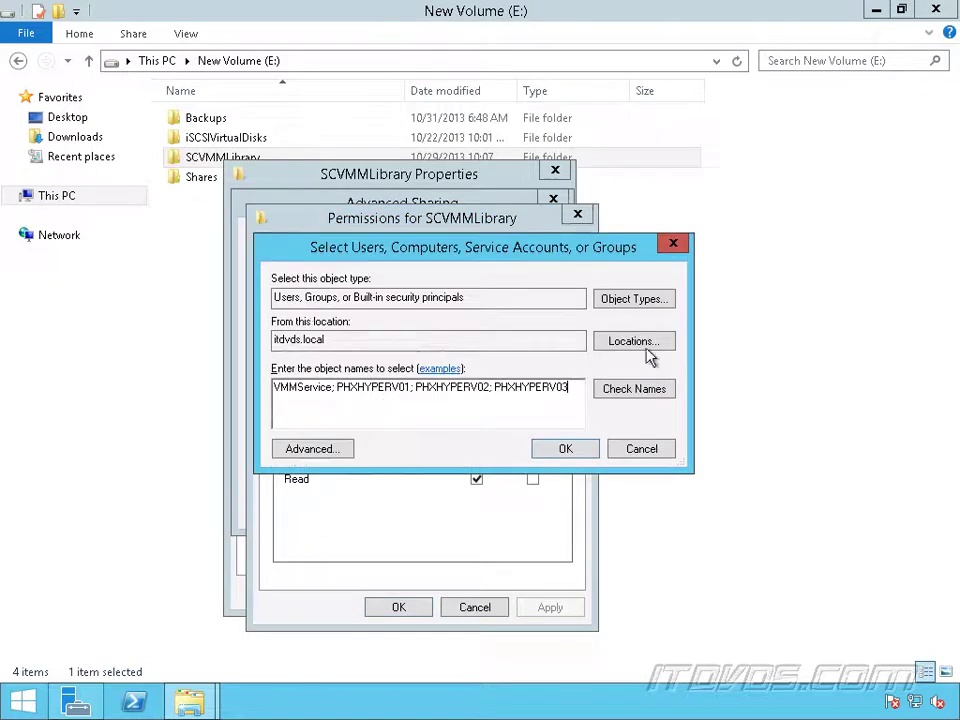
click(646, 310)
click(290, 389)
click(613, 513)
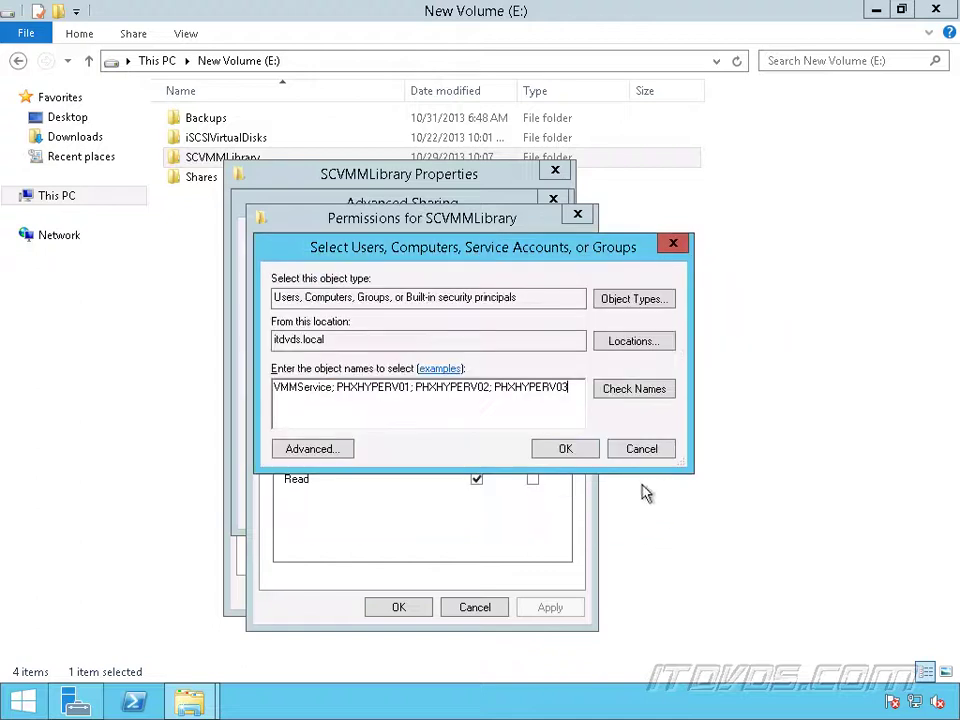
click(577, 451)
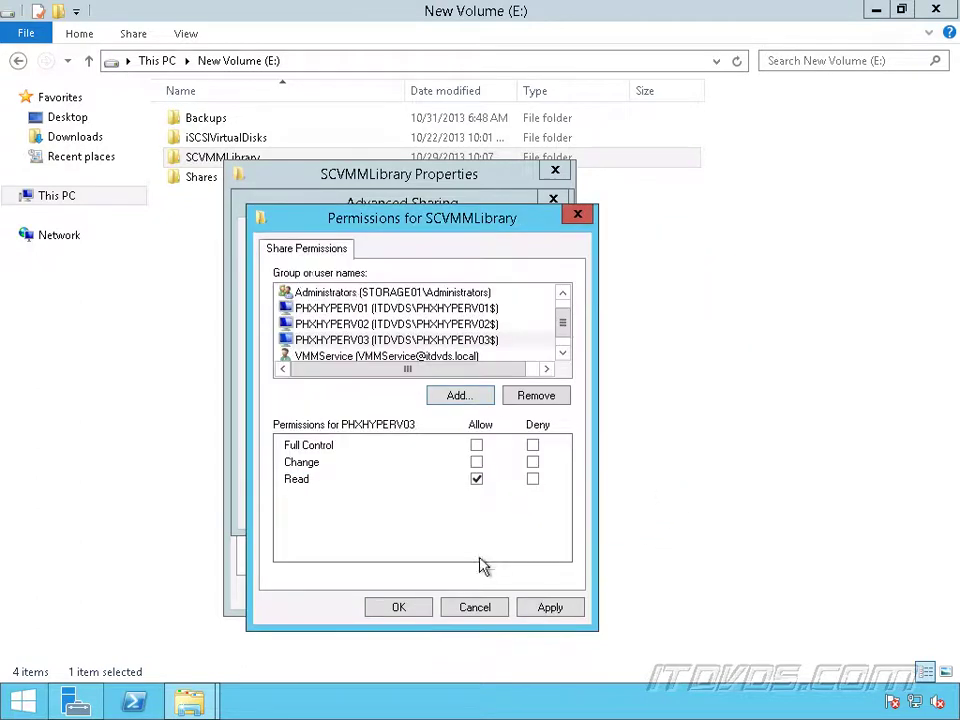
click(398, 610)
click(367, 508)
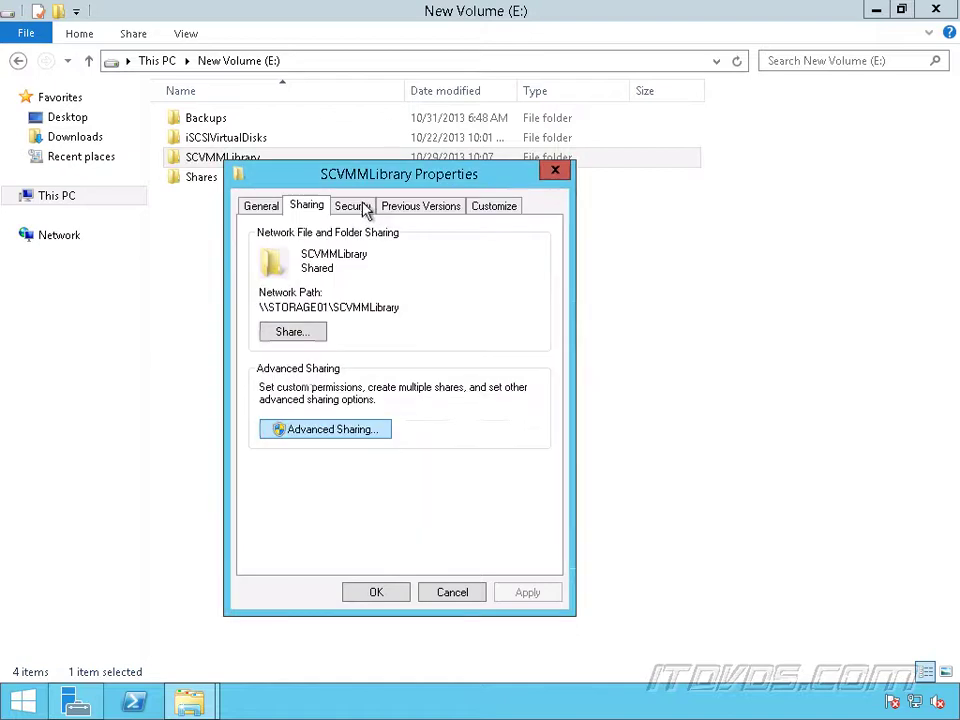
Step: Add VMMService, PHXHYPERV01, PHXHYPERV02 and PHXHYPERV03 to the SCVMMLibrary folder's security permissions, with Computers as a searchable type, and accept the folder properties
click(365, 207)
click(506, 366)
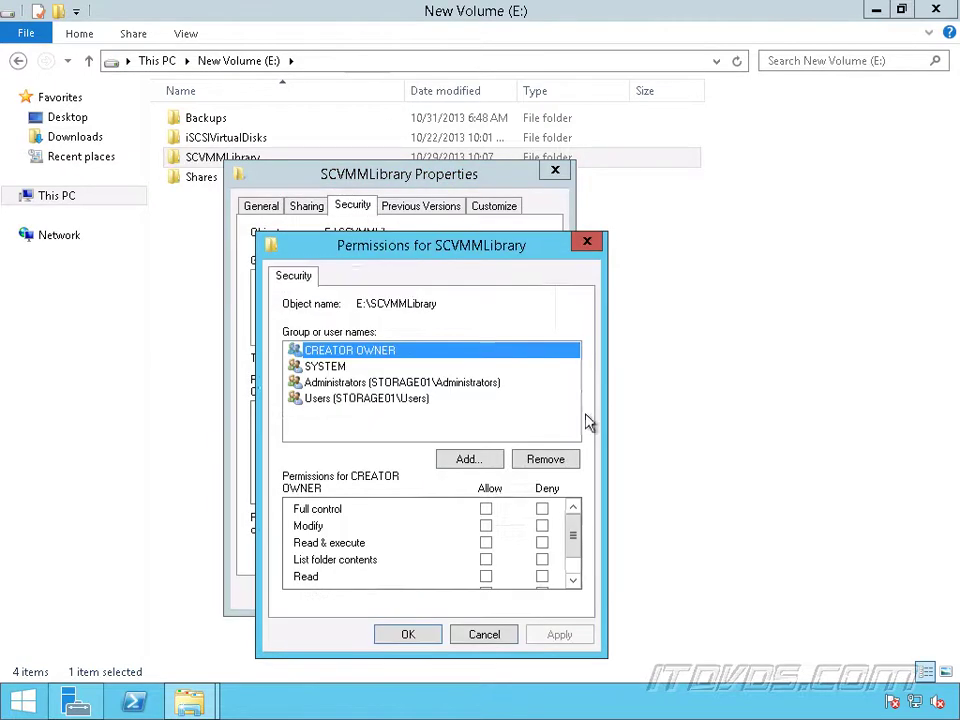
click(485, 463)
key(ctrl+v)
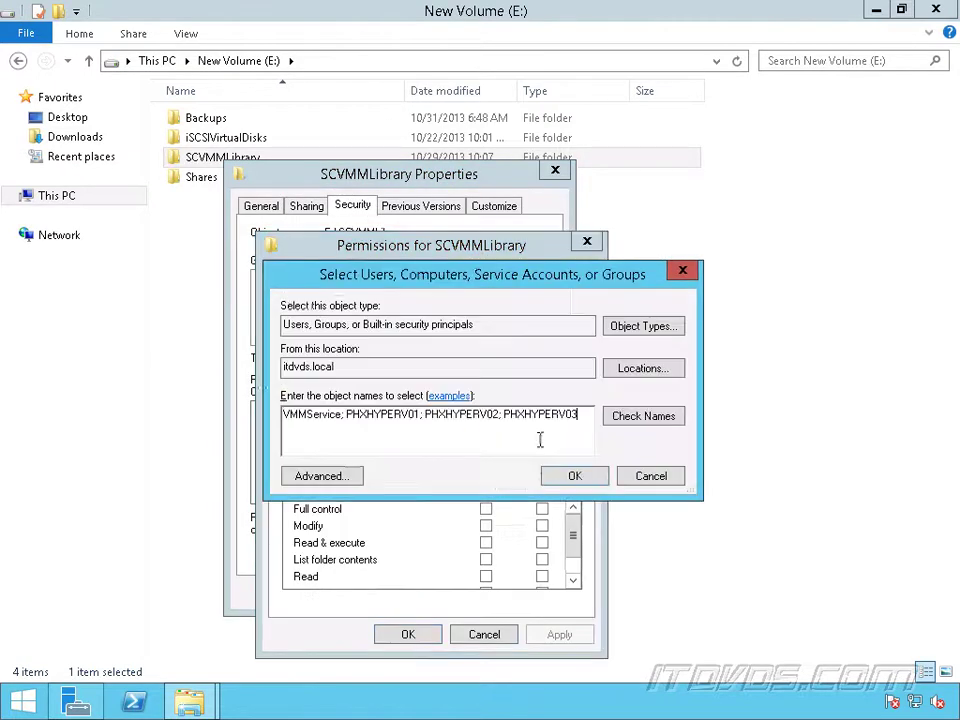
click(640, 331)
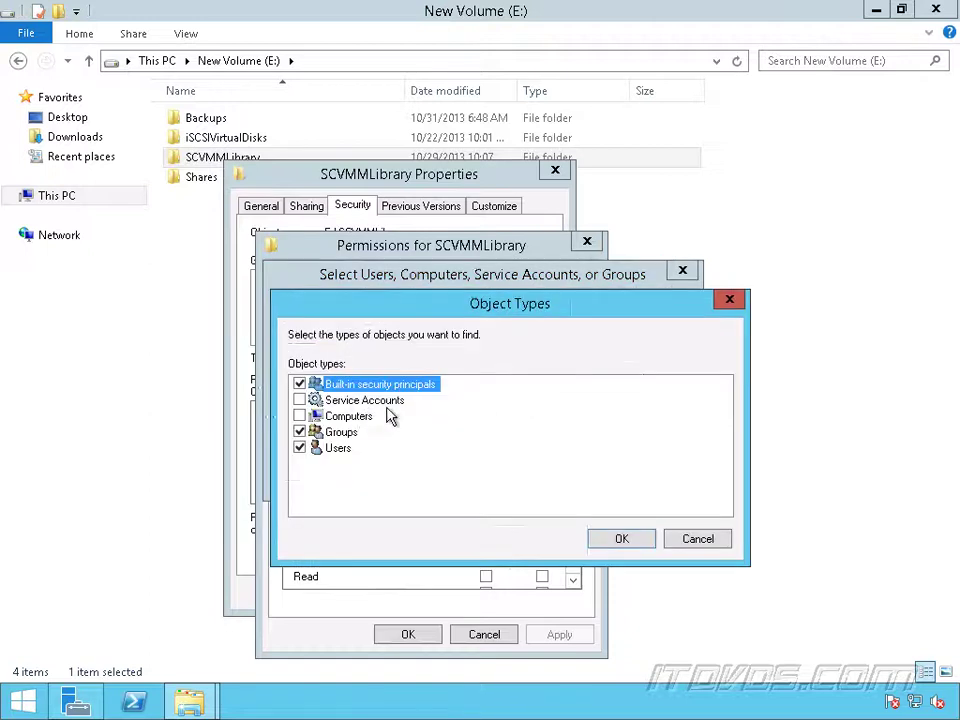
click(299, 416)
click(620, 536)
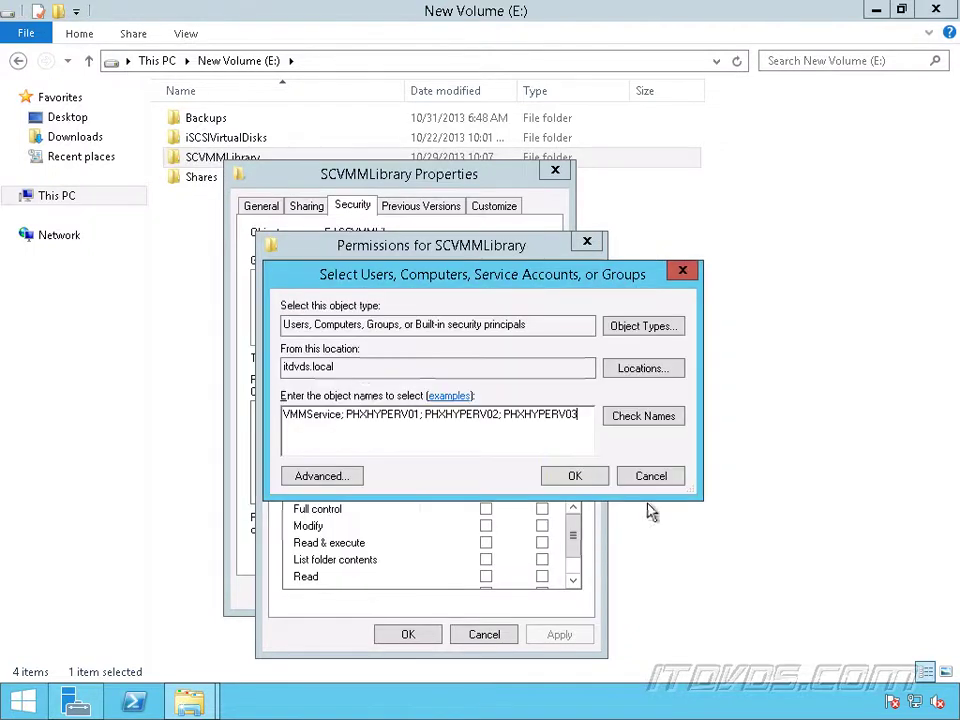
click(588, 479)
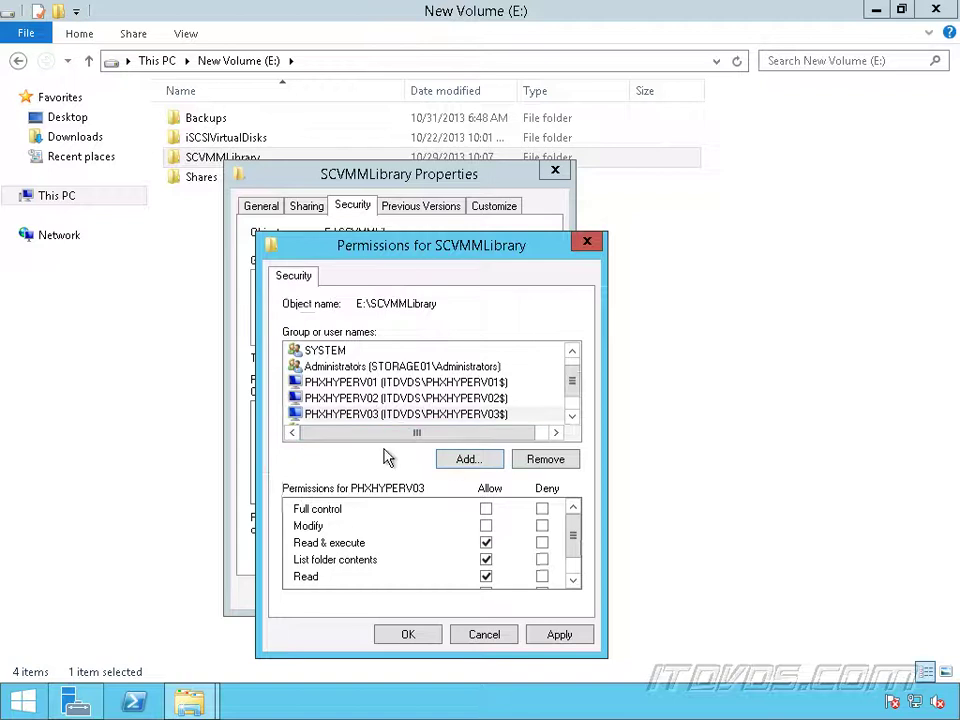
click(386, 398)
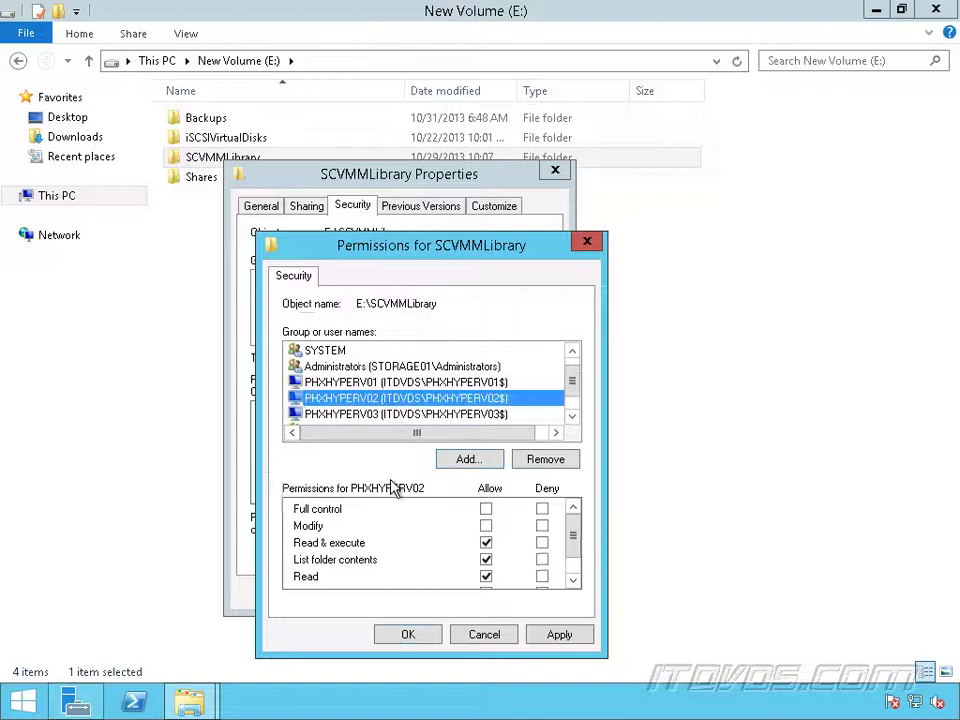
click(392, 643)
click(396, 592)
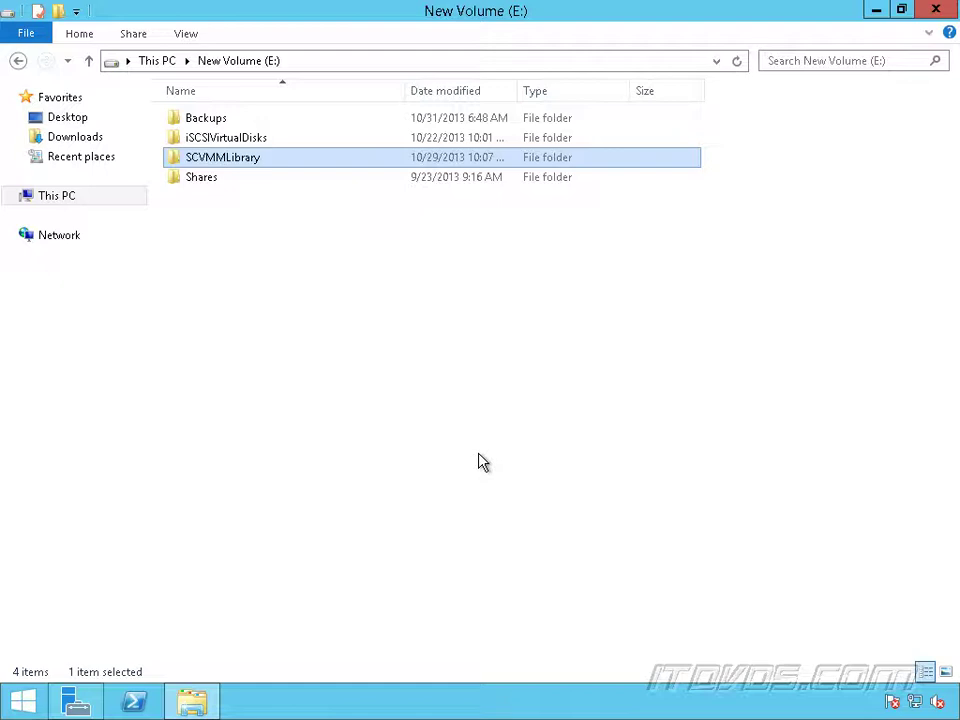
Step: Switch to Server Manager on PHXDC01 and display the Hyper-V host and cluster accounts in the Computers container of Active Directory Users and Computers
key(alt+Tab)
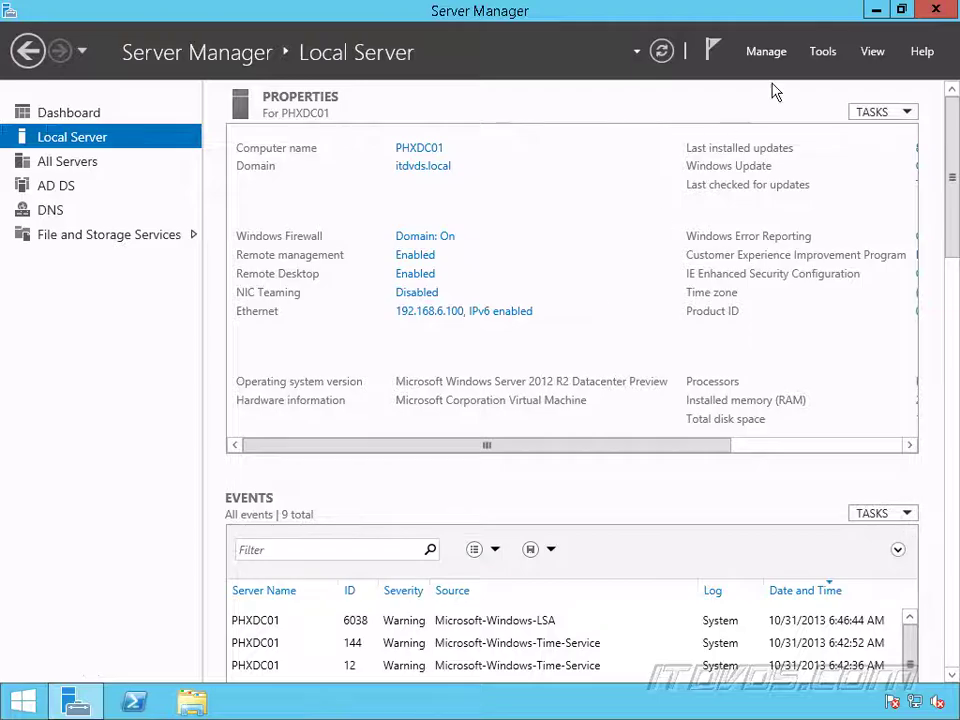
click(822, 51)
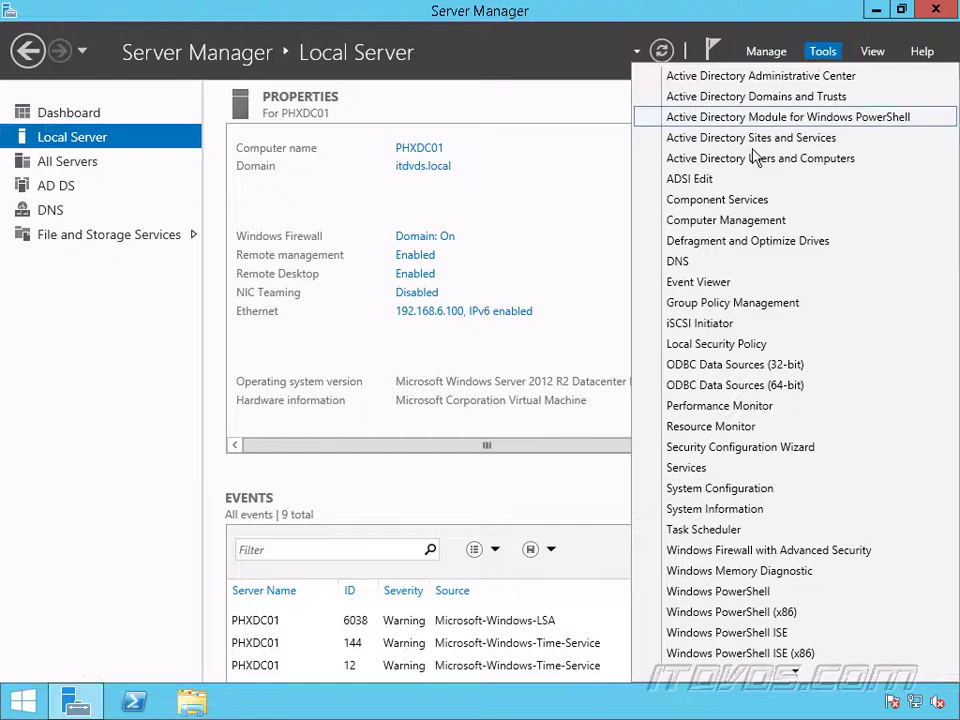
click(724, 163)
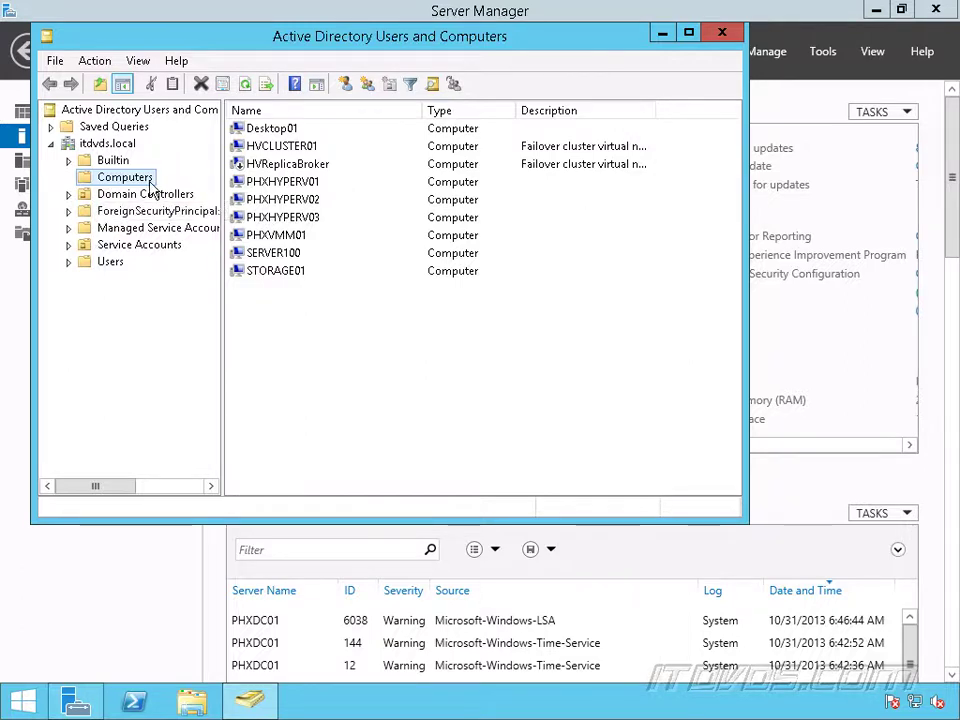
click(305, 184)
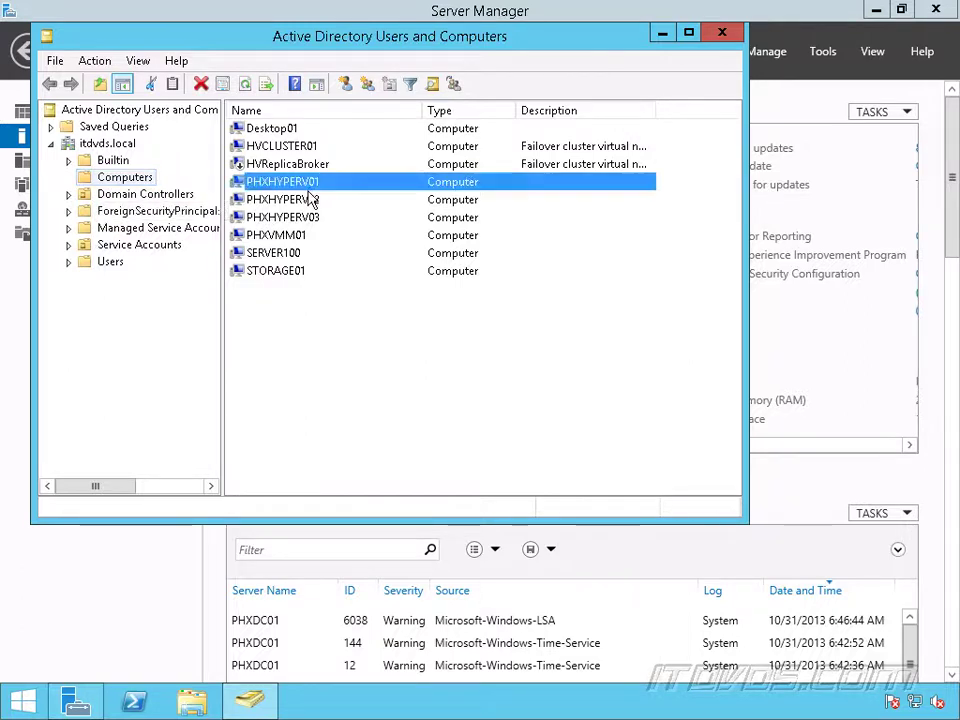
click(311, 201)
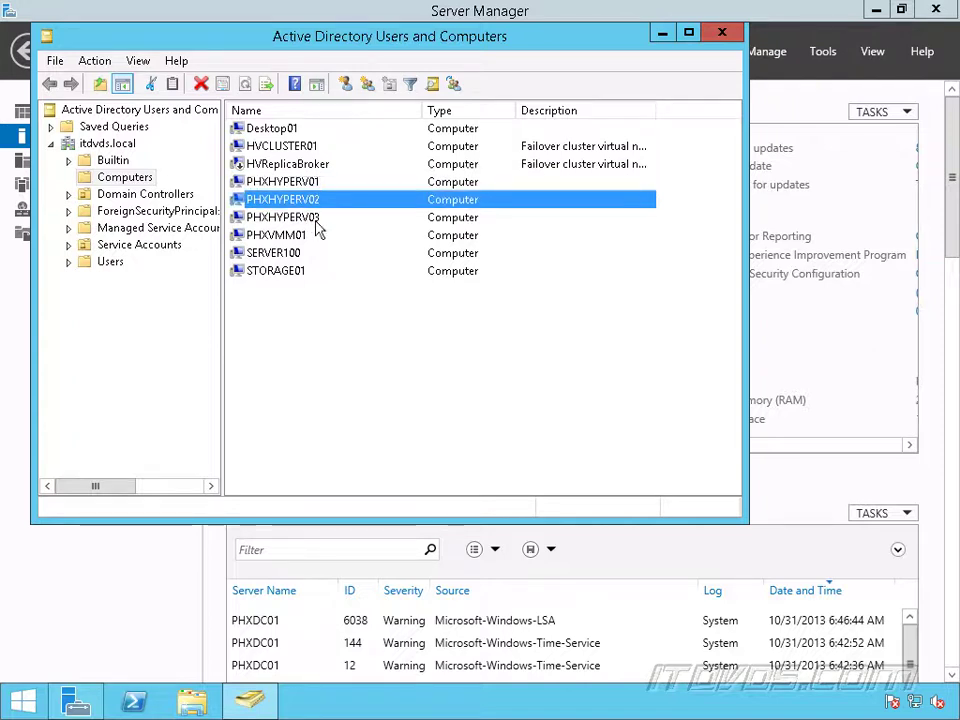
click(306, 152)
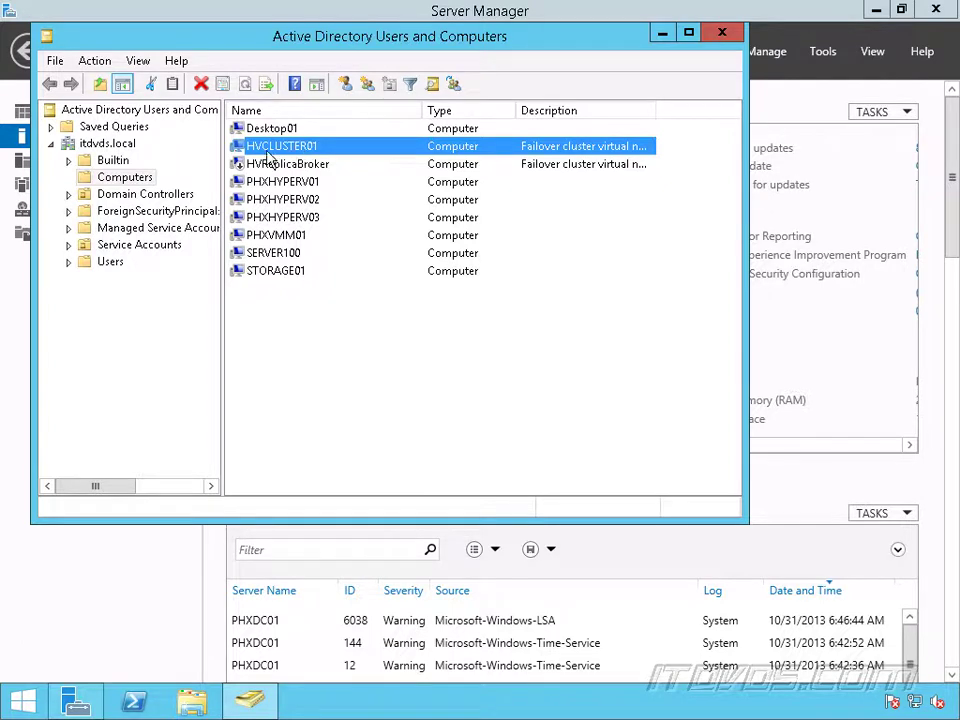
Step: Set PHXHYPERV01's delegation to trust the computer for specified services only, using any authentication protocol
click(298, 186)
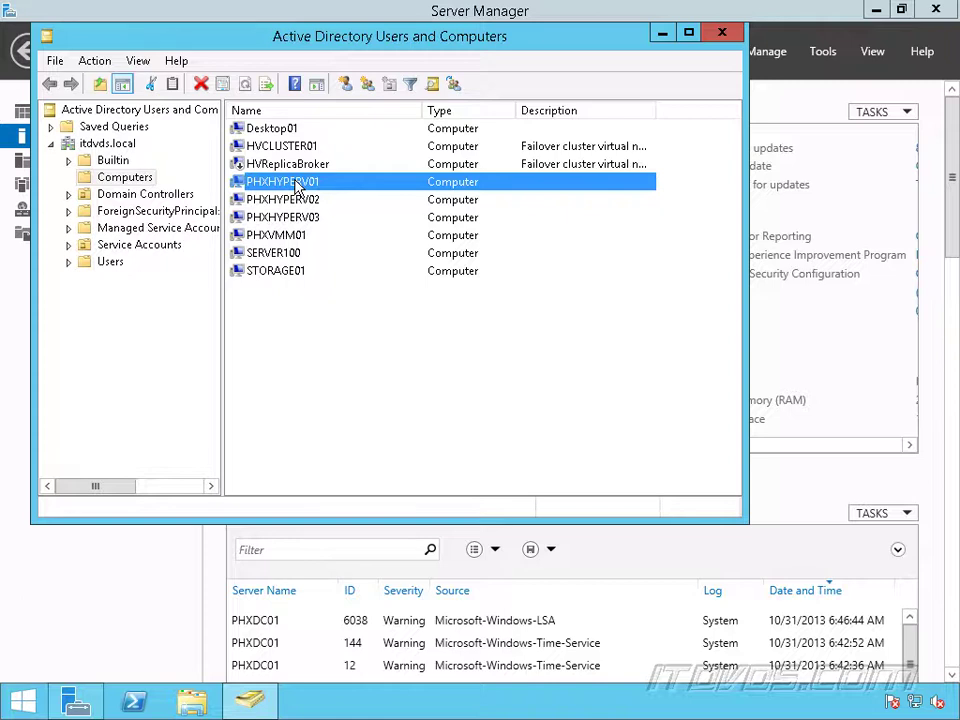
right_click(300, 184)
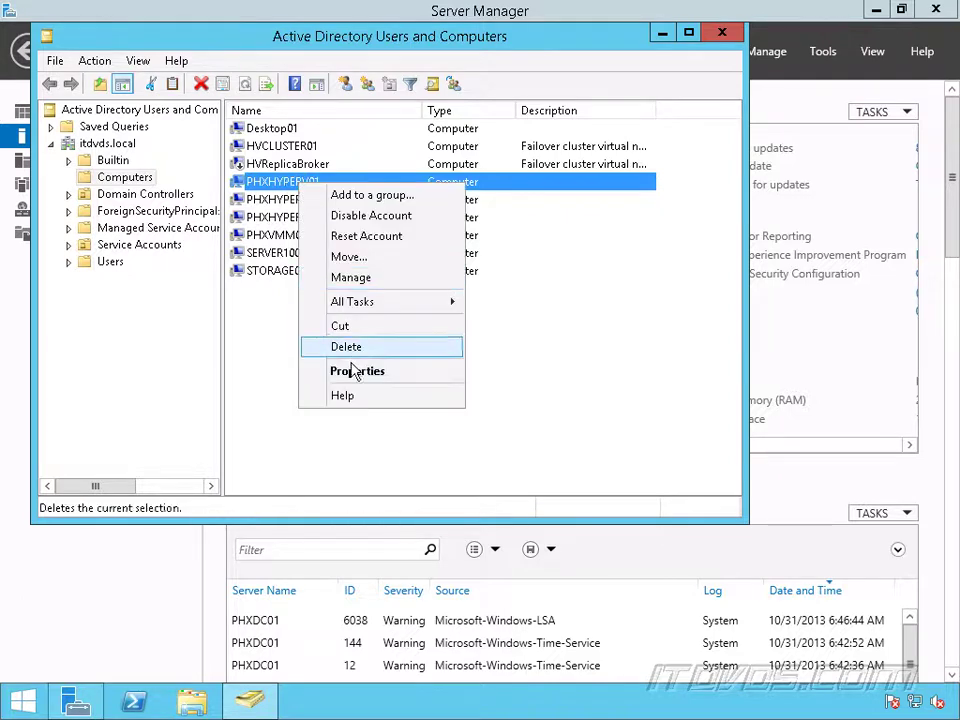
click(357, 371)
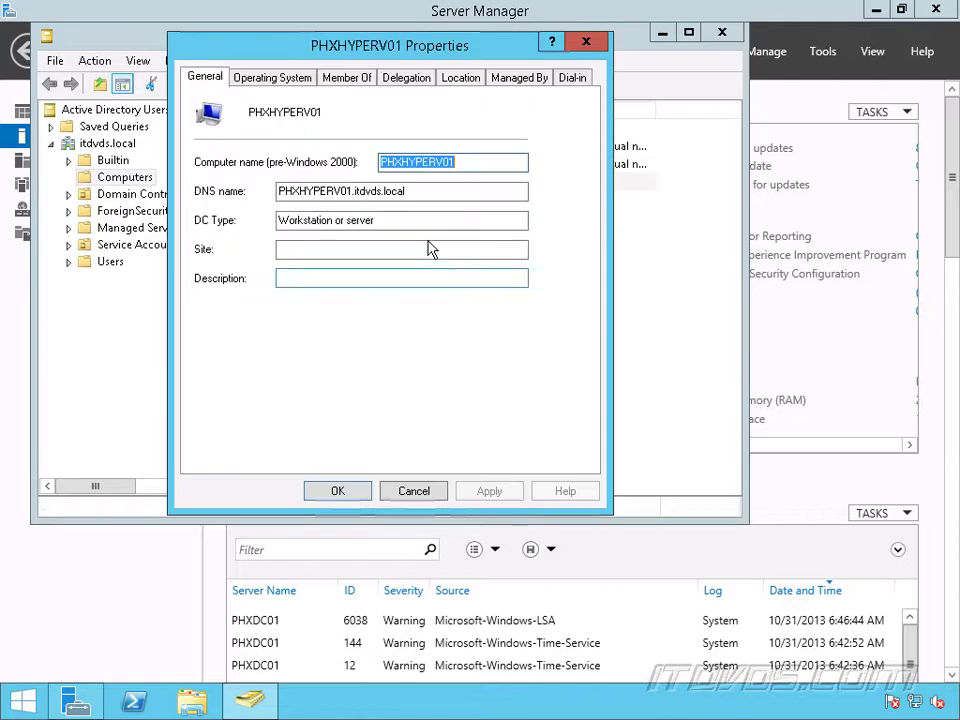
click(405, 79)
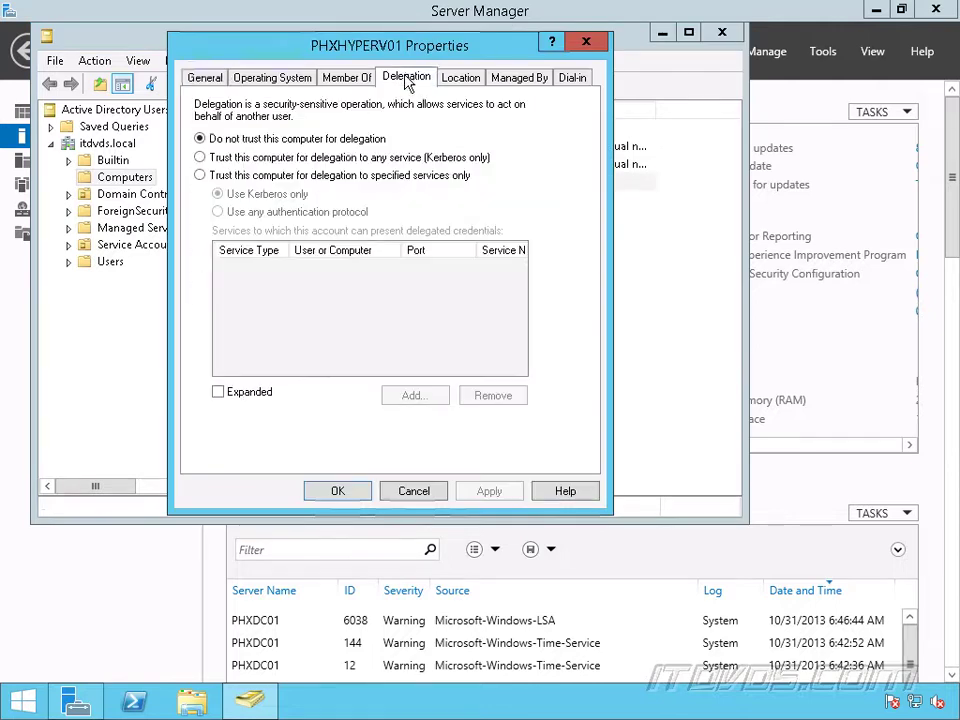
click(201, 175)
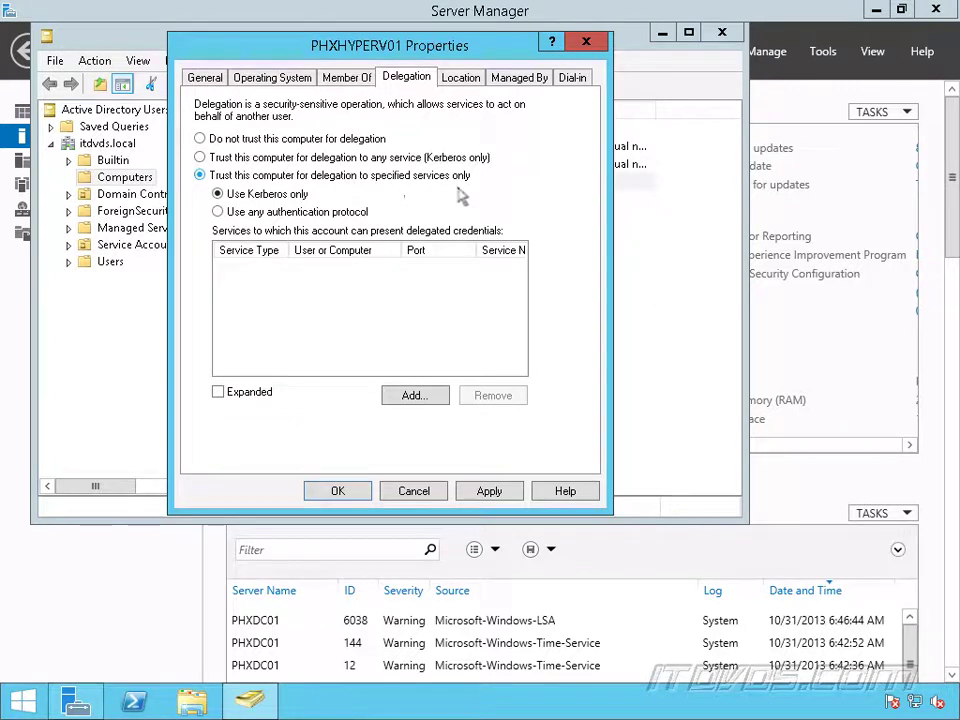
click(219, 213)
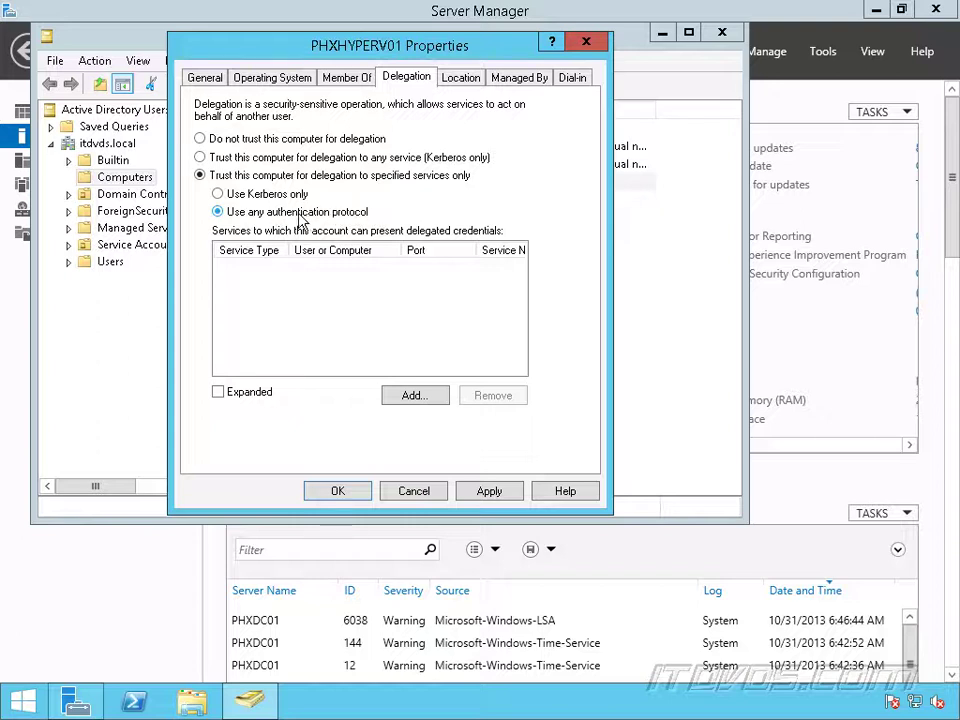
Step: Add the cifs services of PHXVMM01 and STORAGE01 to PHXHYPERV01's delegated services and accept the computer's properties
click(422, 400)
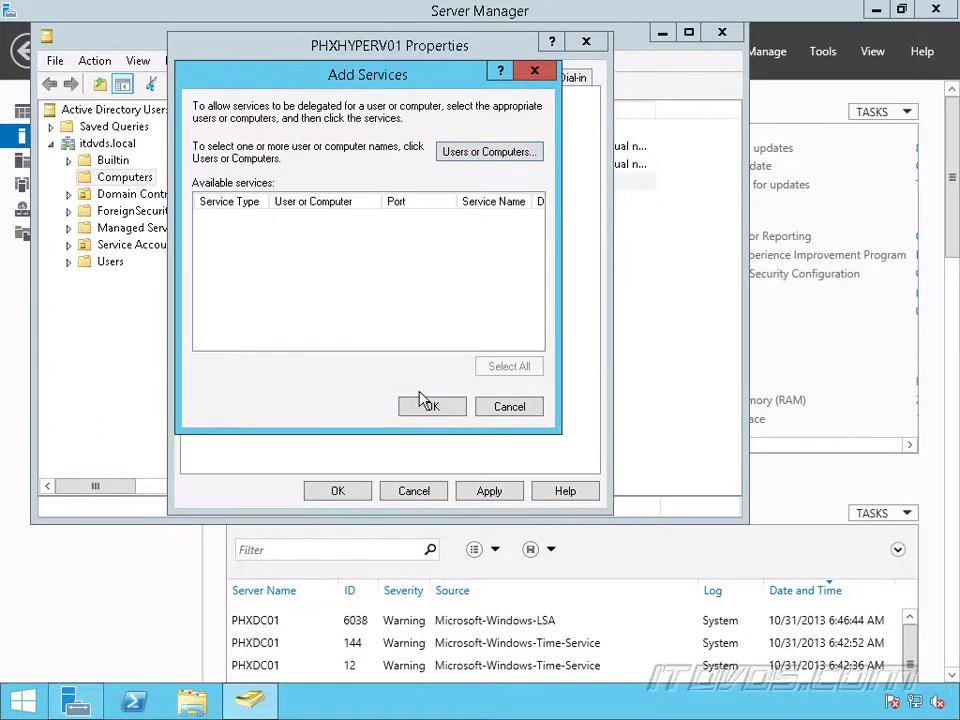
click(485, 153)
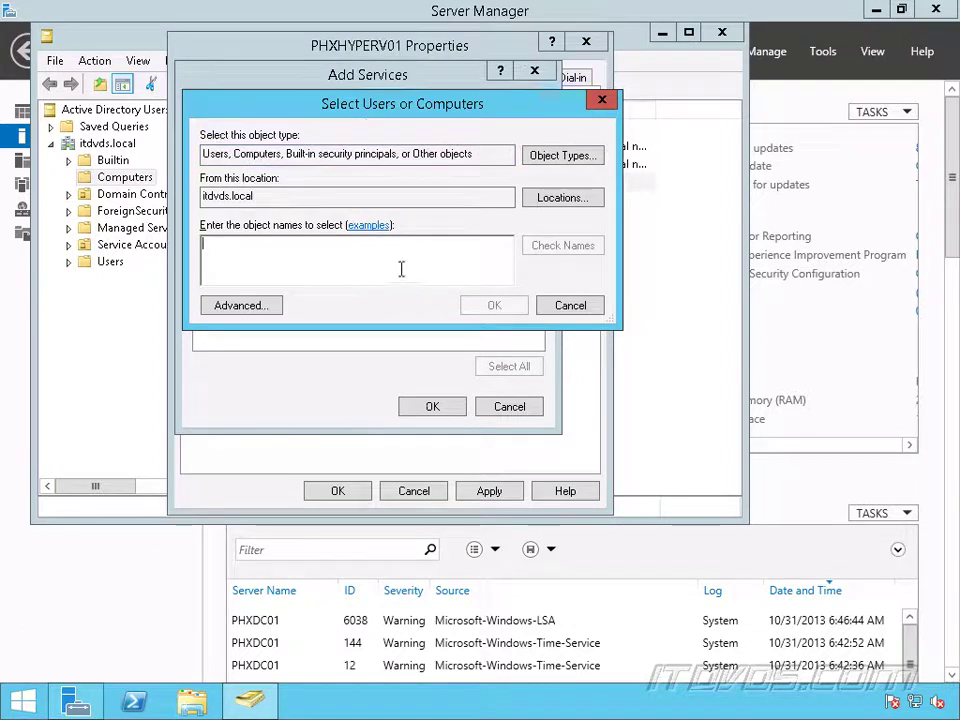
text(phxvmm01)
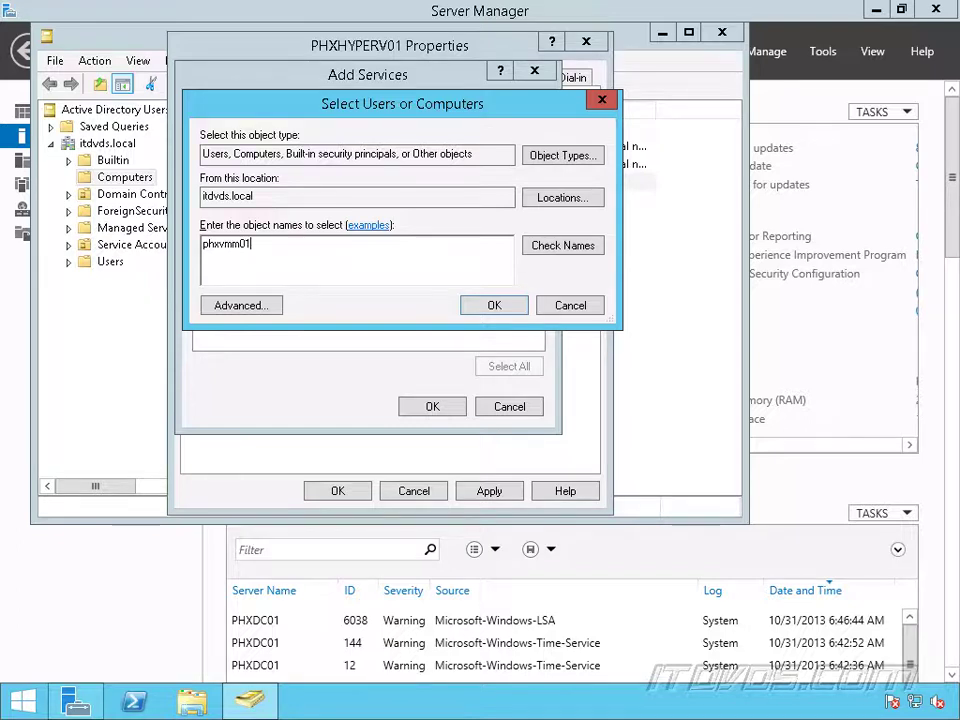
text(ge01)
click(590, 249)
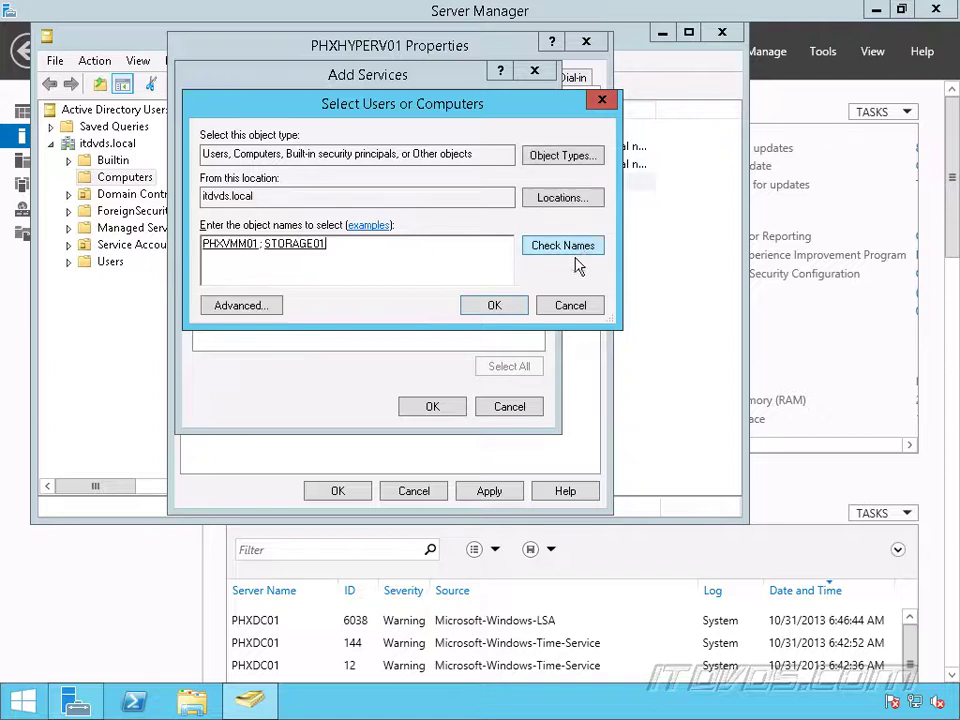
click(494, 305)
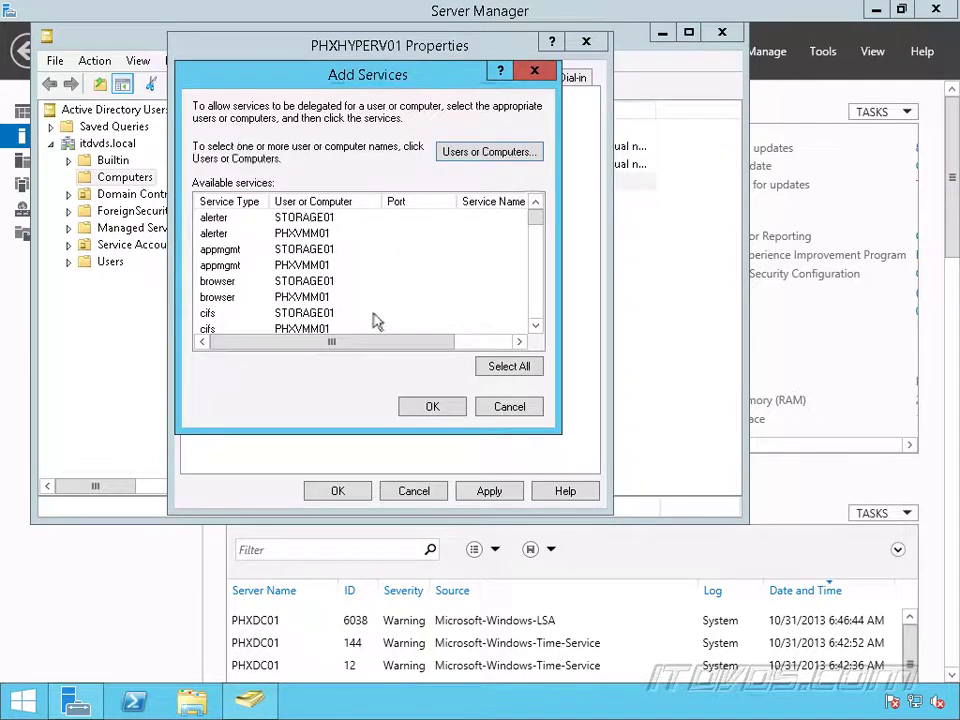
click(242, 317)
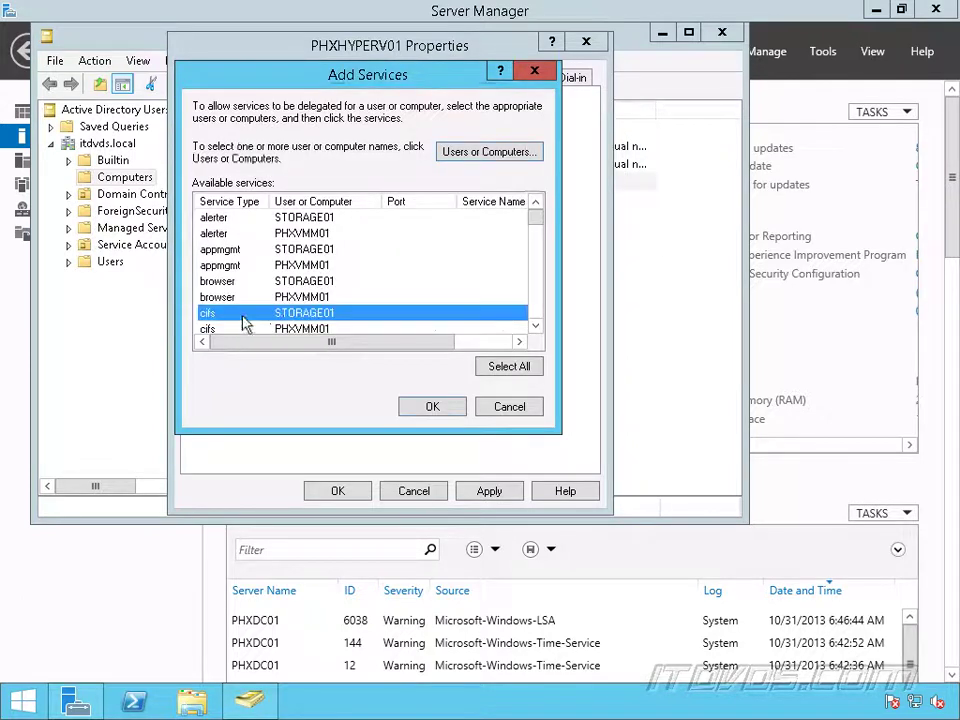
ctrl+click(318, 330)
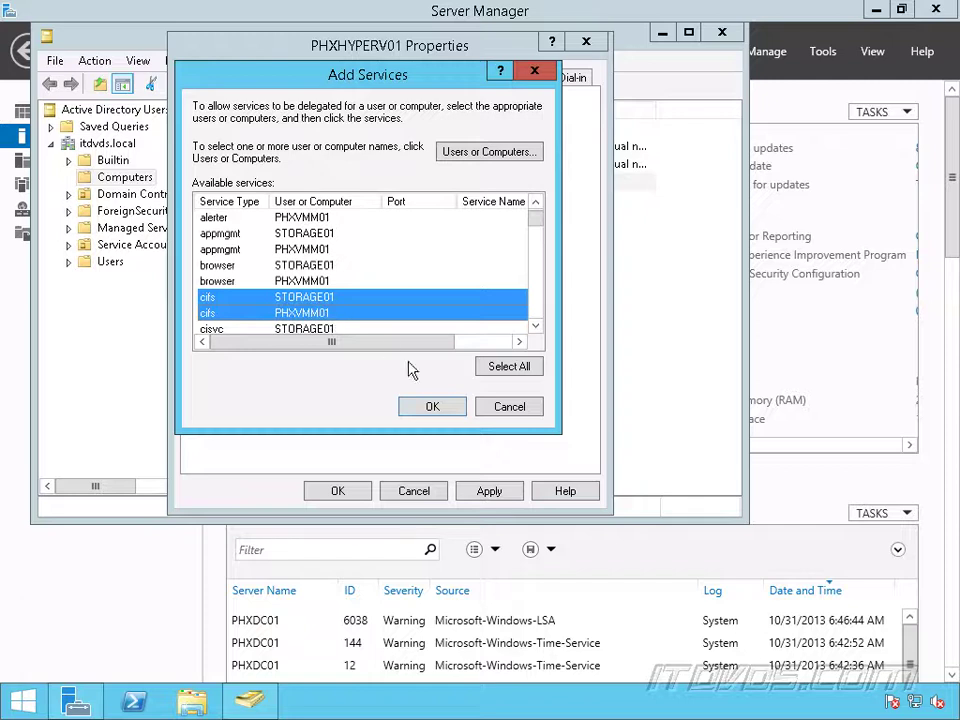
click(447, 412)
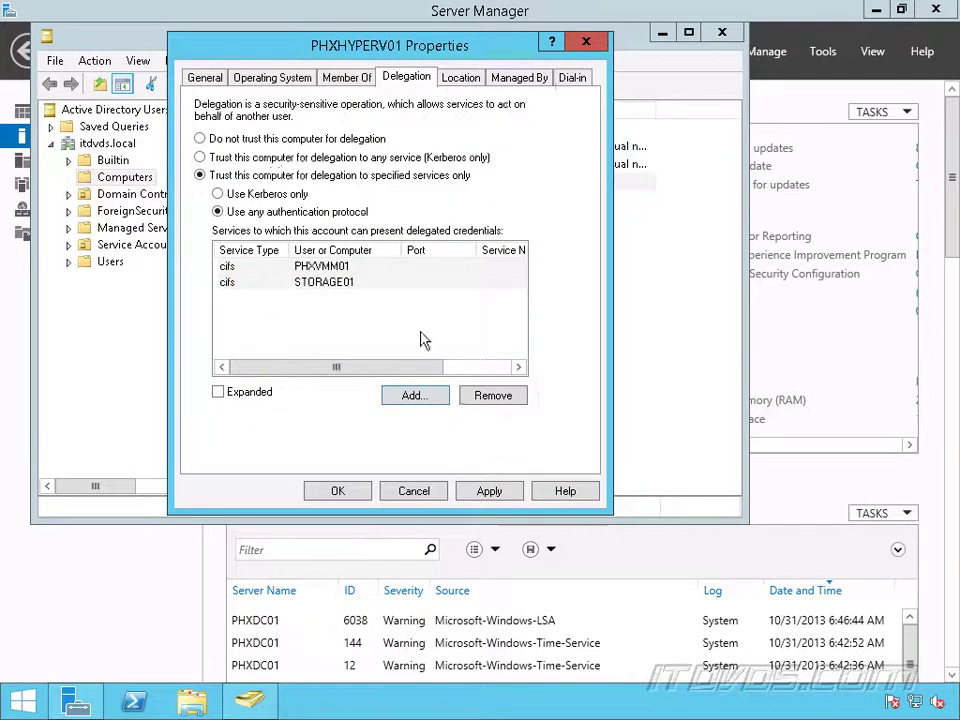
click(360, 493)
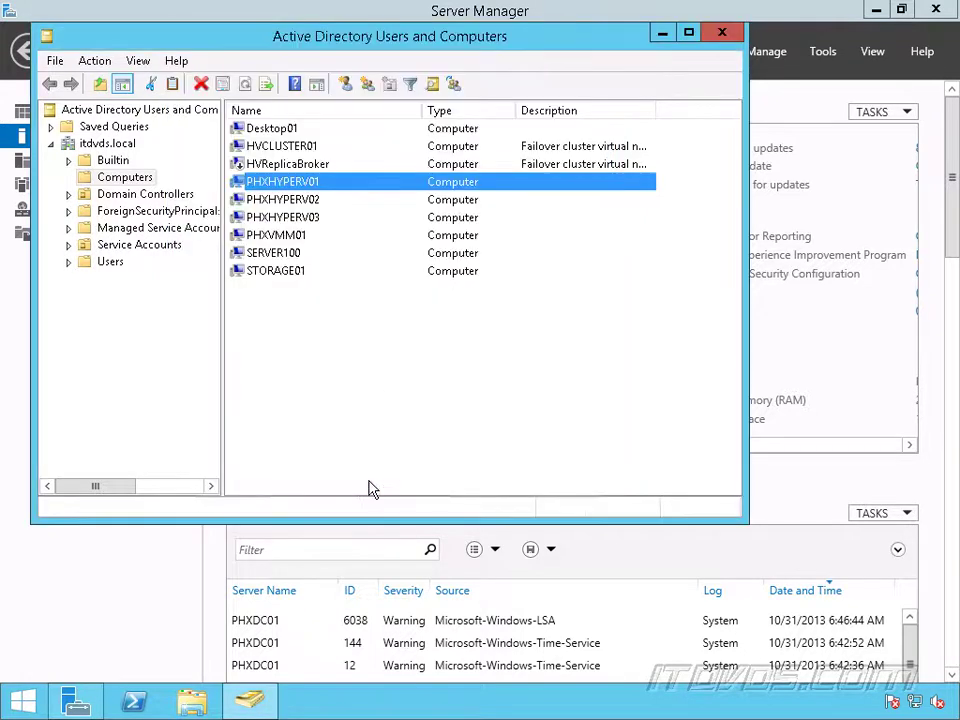
Step: Set PHXHYPERV02's delegation to trust the computer for specified services only, using any authentication protocol
right_click(312, 205)
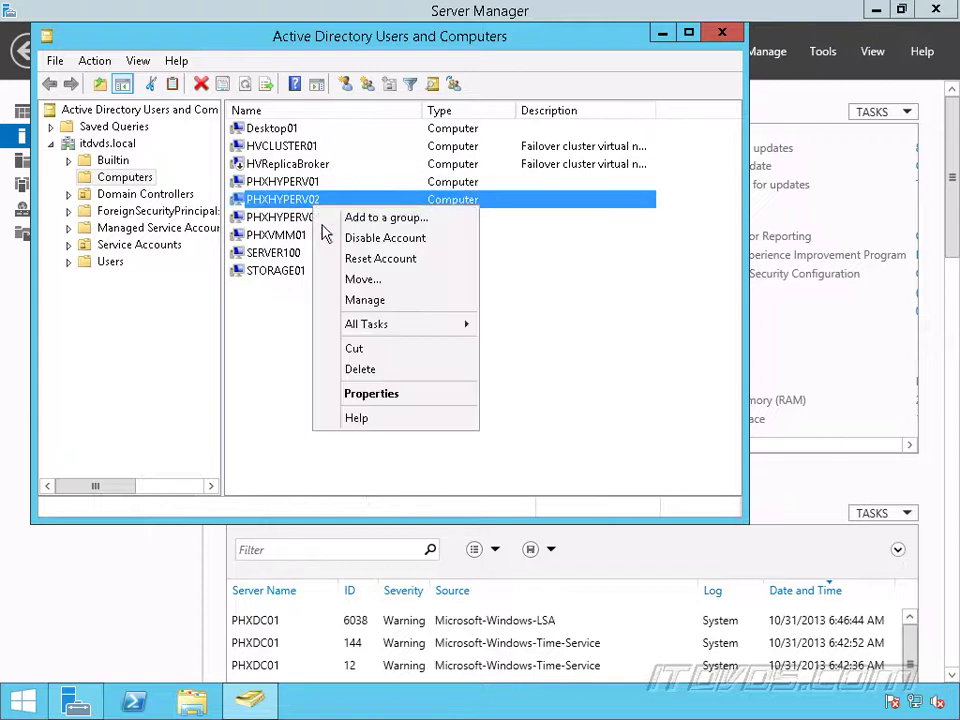
click(385, 395)
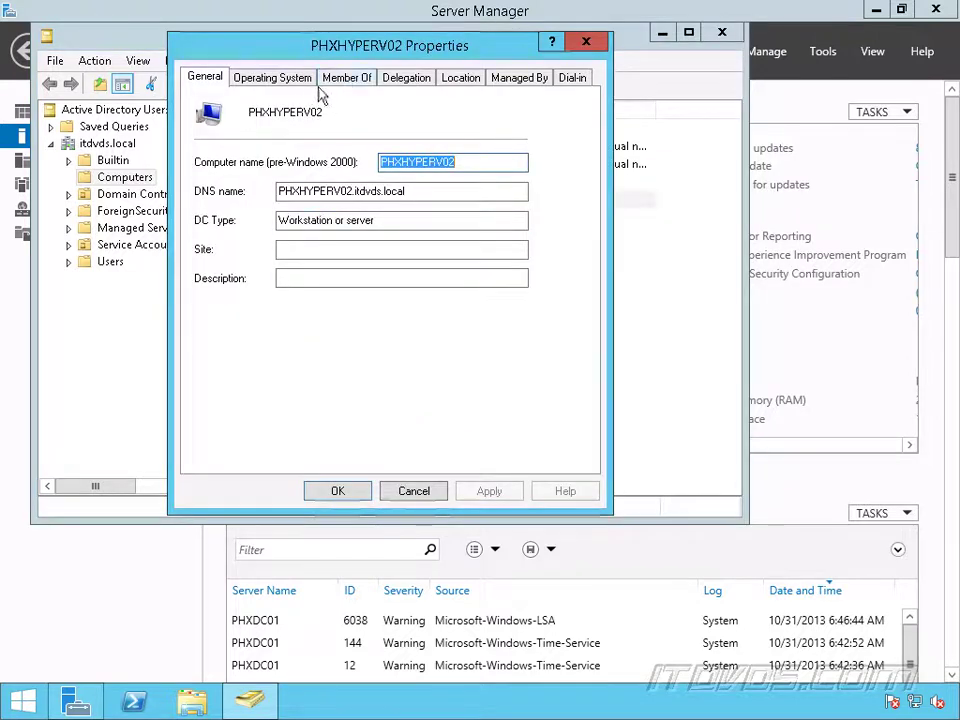
click(406, 78)
click(233, 177)
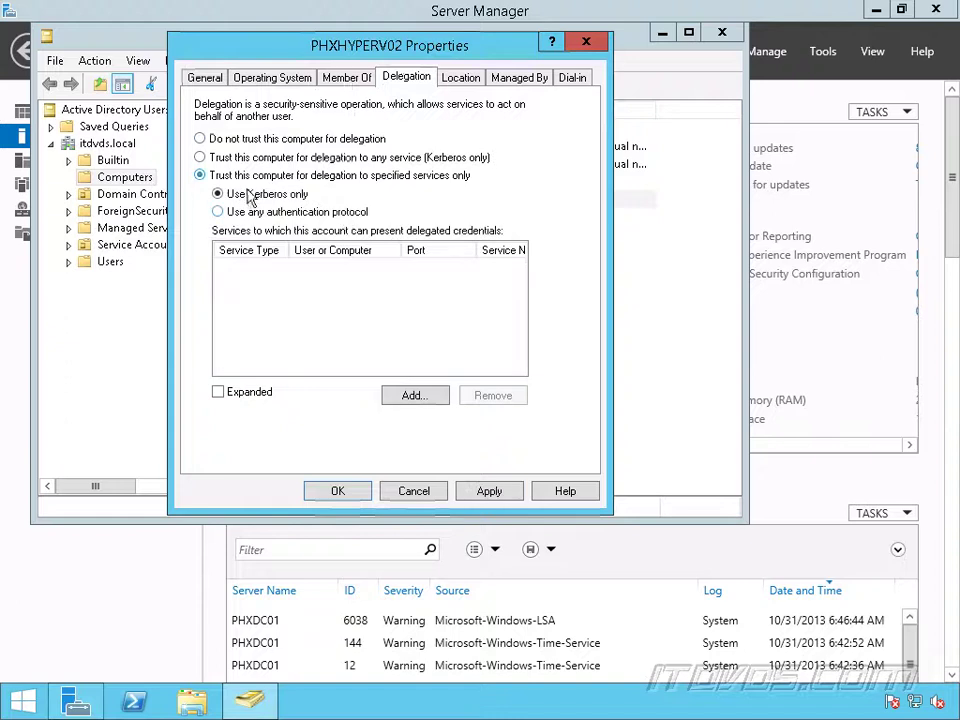
click(245, 212)
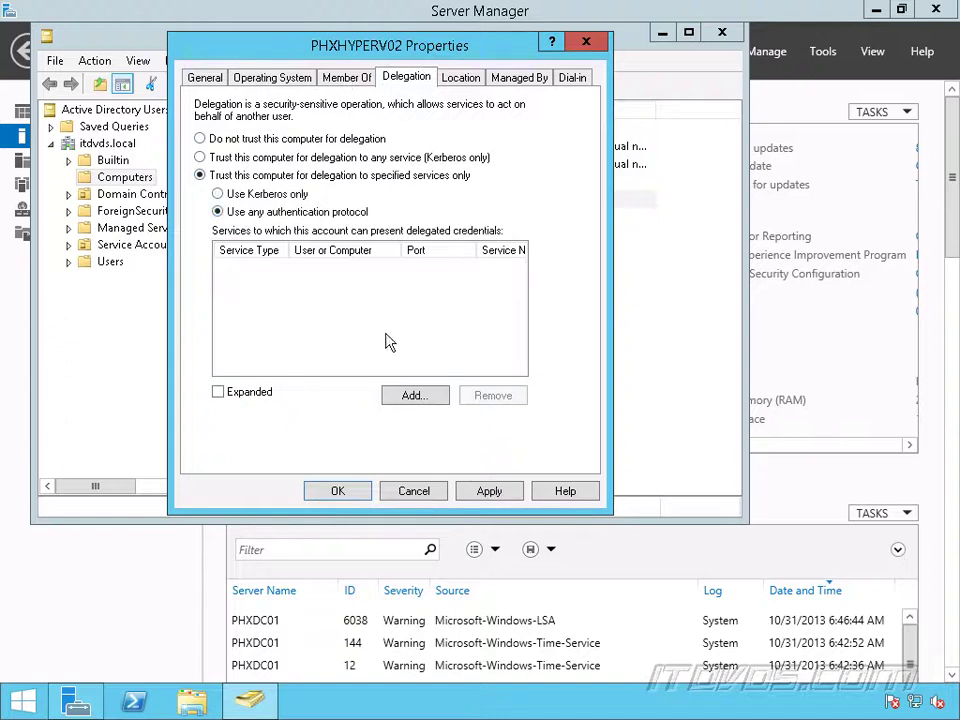
Step: Add the cifs services of PHXVMM01 and STORAGE01 to PHXHYPERV02's delegated services and accept the computer's properties
click(420, 396)
click(478, 152)
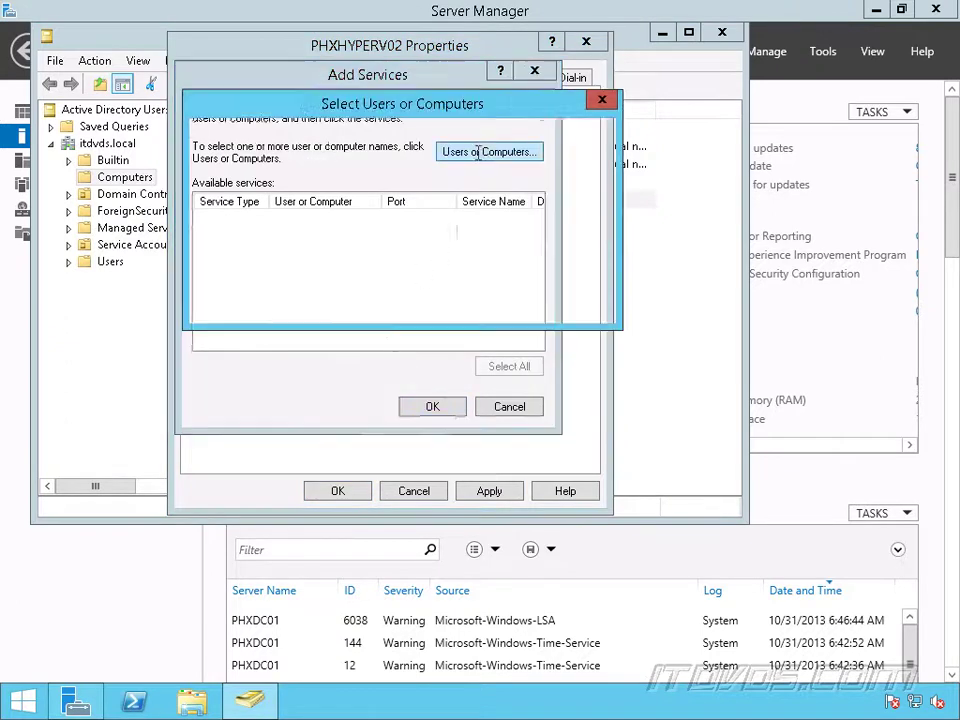
text(phxvmm01;storage01)
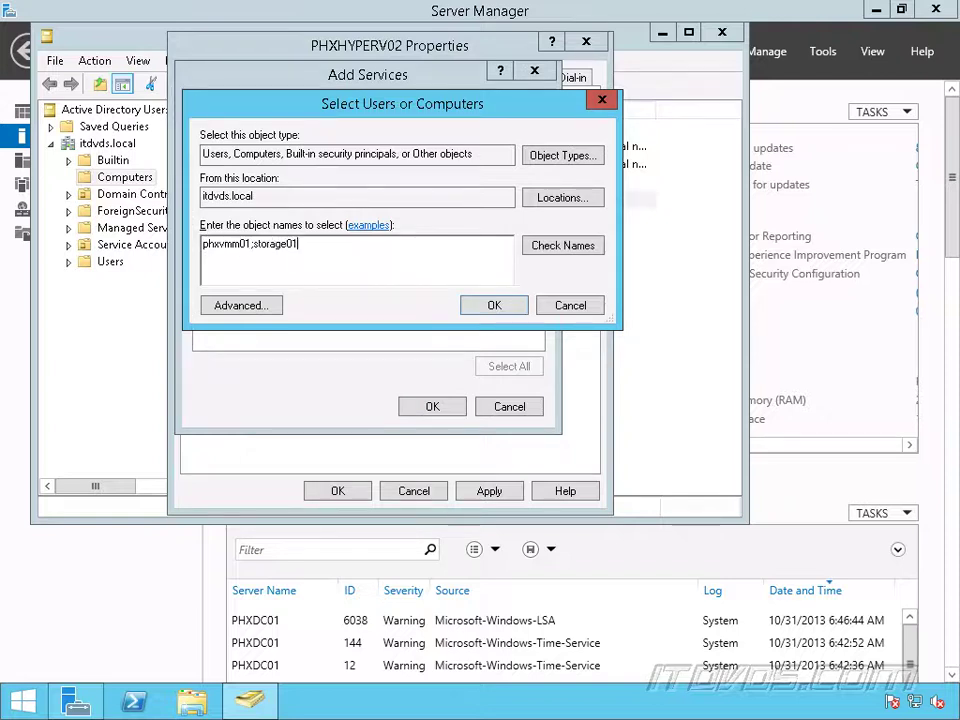
key(Return)
click(330, 316)
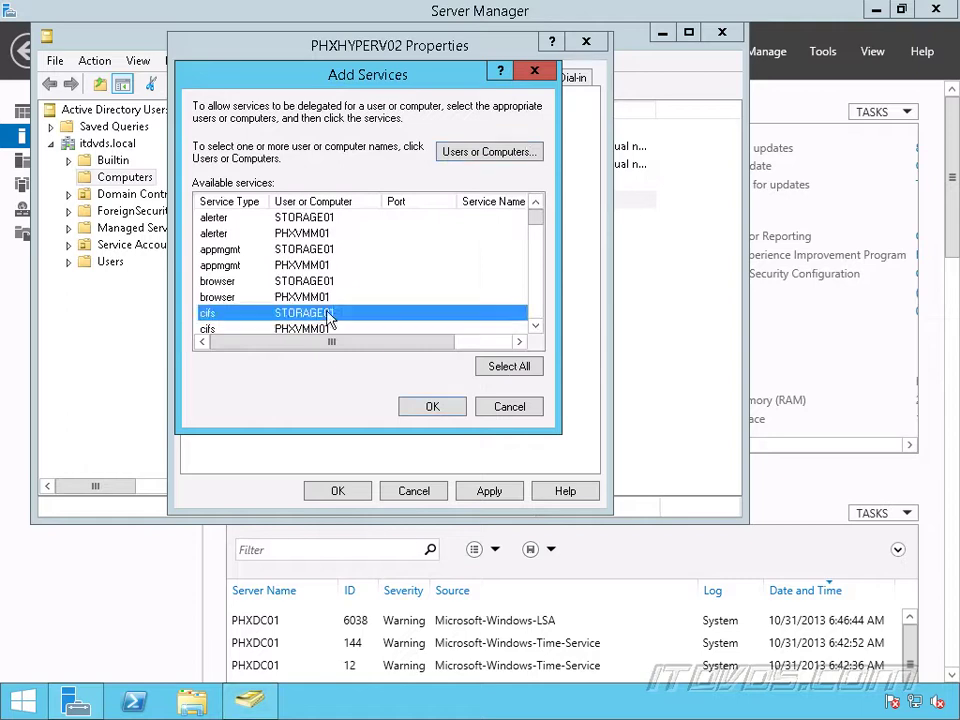
scroll(328, 308, down, 1)
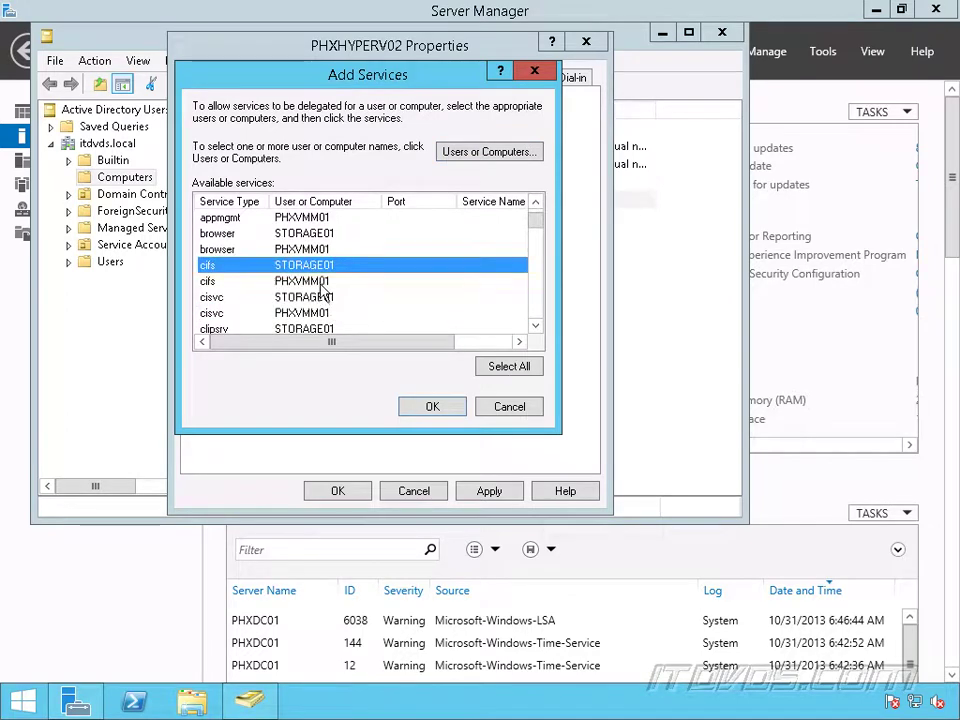
ctrl+click(322, 286)
click(438, 408)
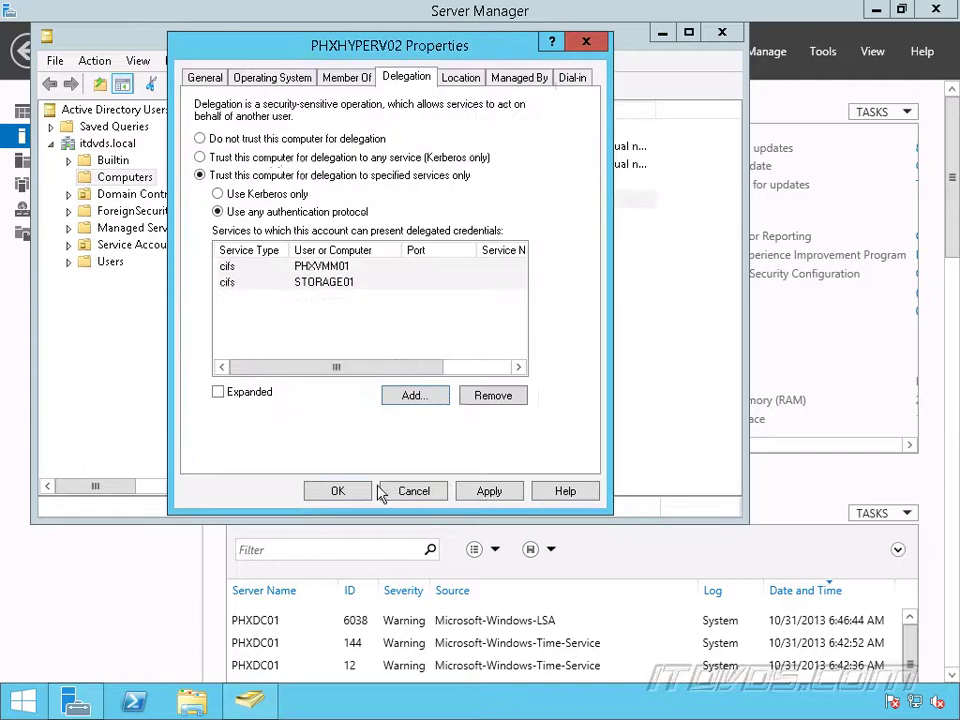
click(354, 496)
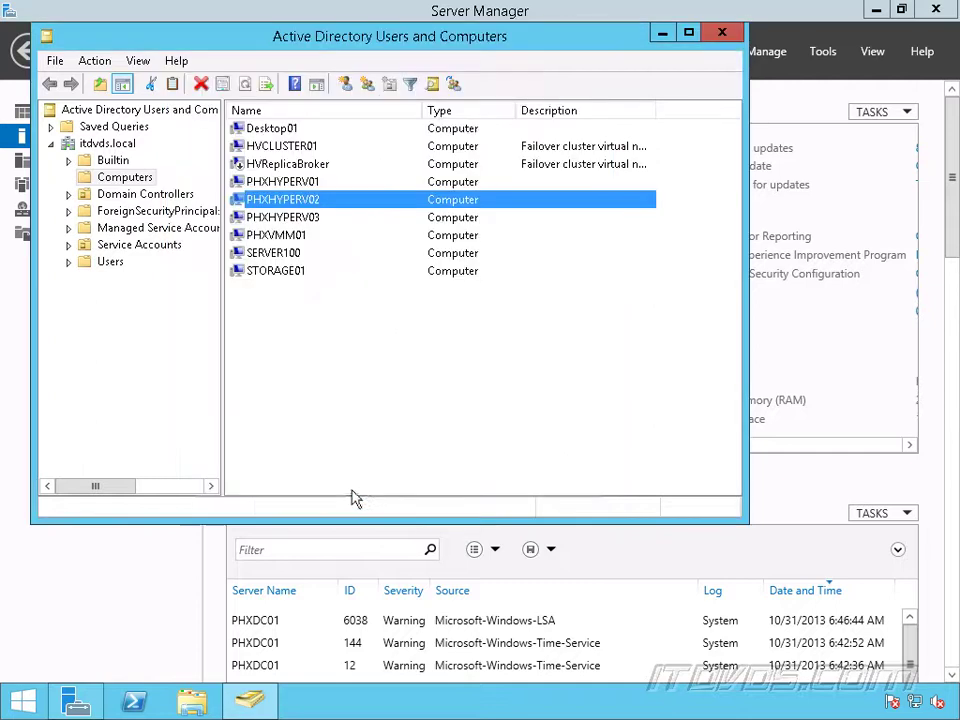
Step: Set PHXHYPERV03's delegation to trust the computer for specified services only, using any authentication protocol
right_click(299, 219)
click(362, 406)
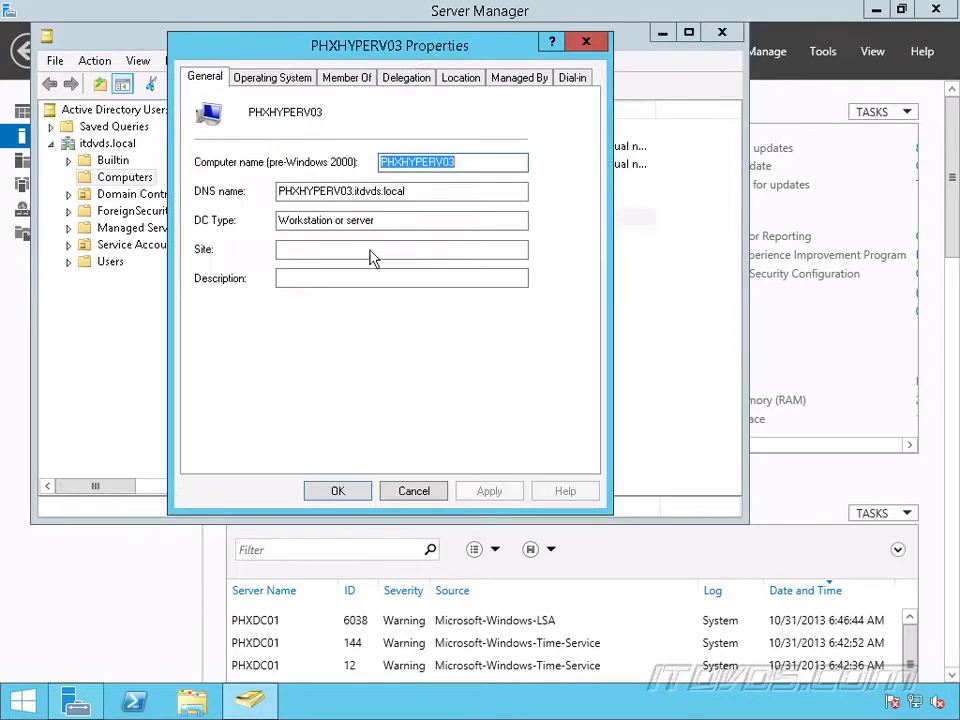
click(423, 79)
click(213, 175)
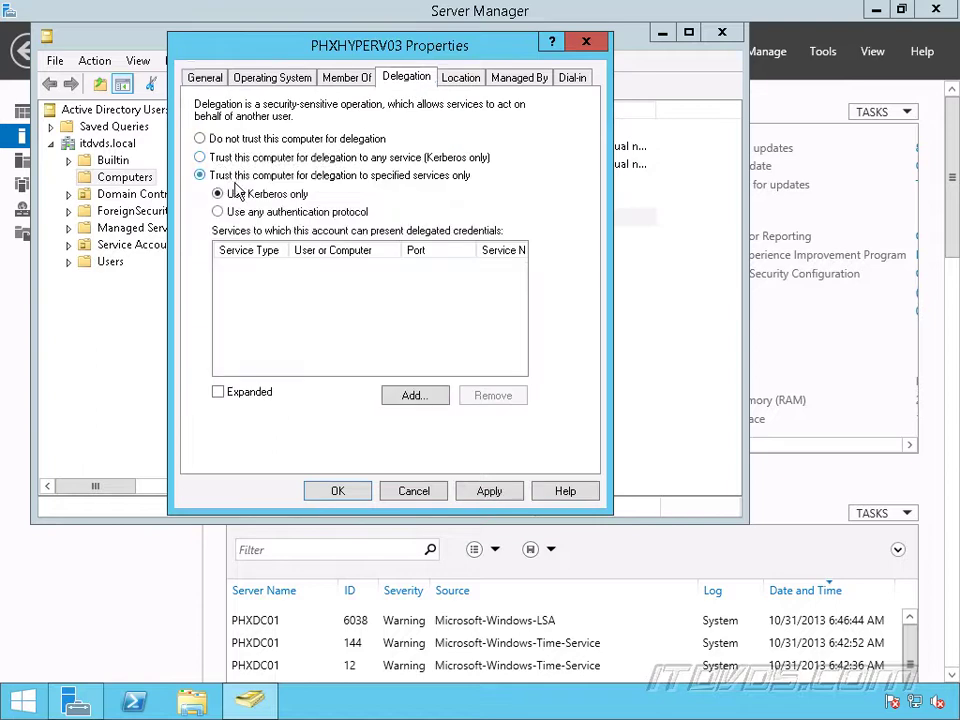
click(264, 212)
Step: Add the cifs services of PHXVMM01 and STORAGE01 to PHXHYPERV03's delegated services and accept the computer's properties
click(414, 396)
click(507, 155)
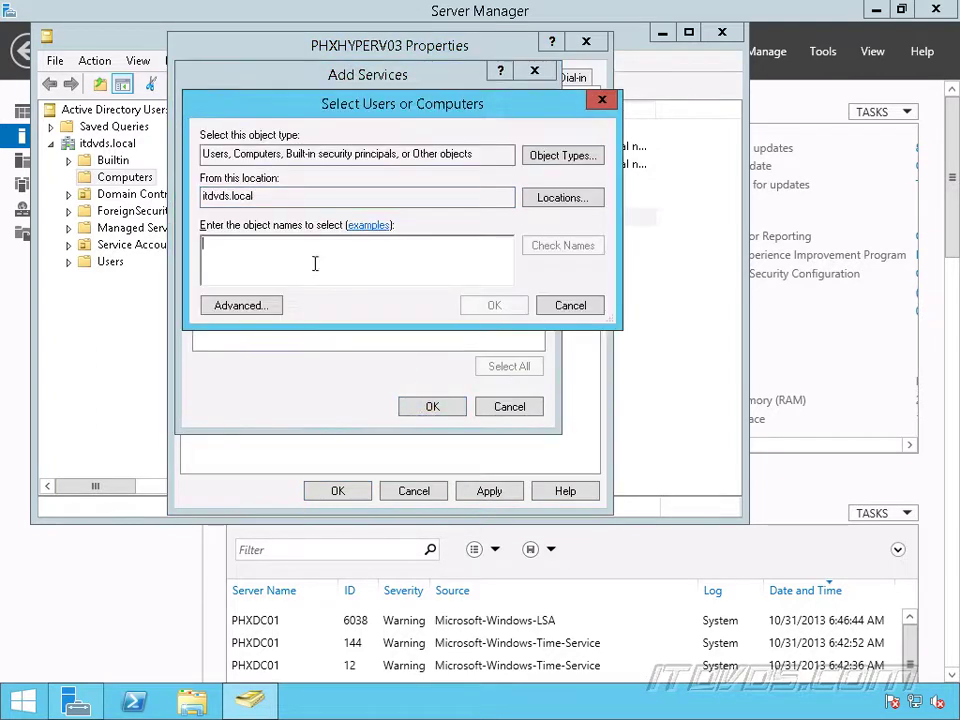
text(phxvmm01;storage01)
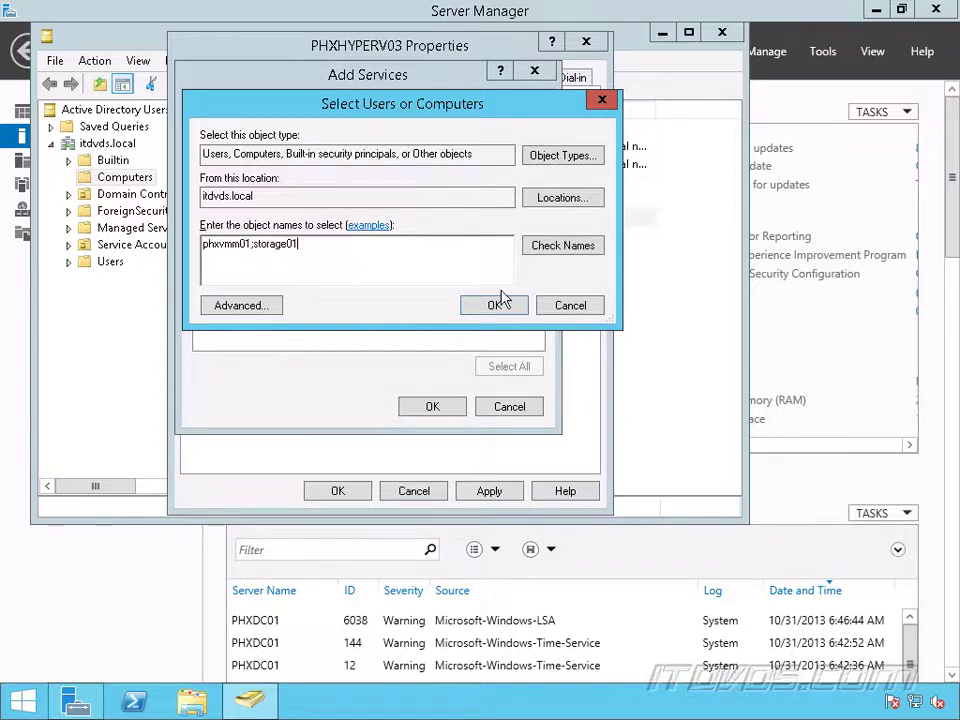
click(495, 304)
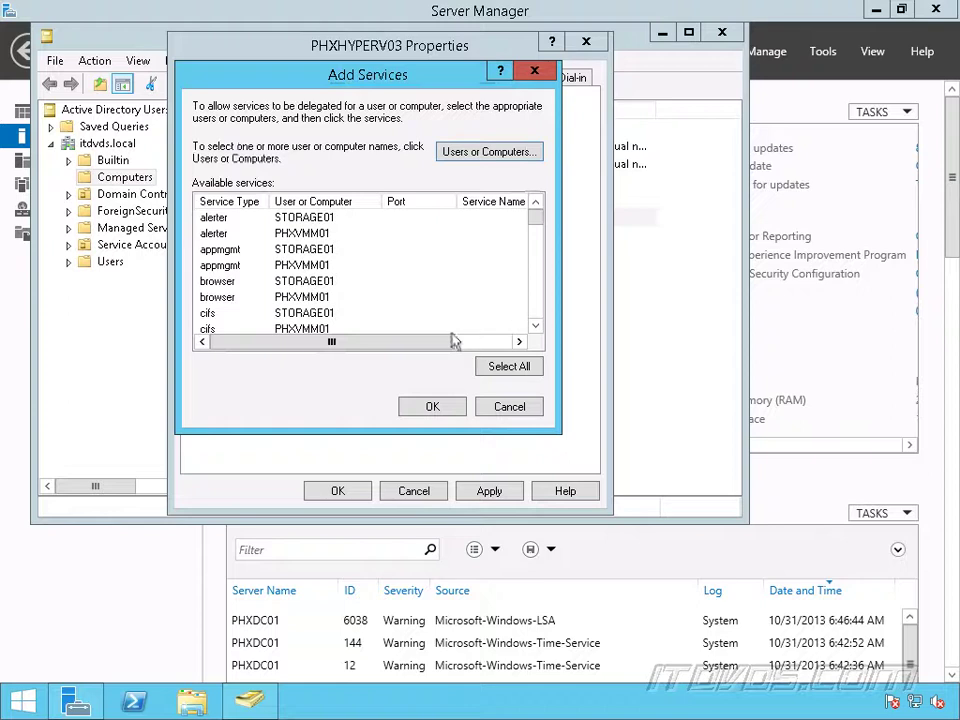
click(305, 313)
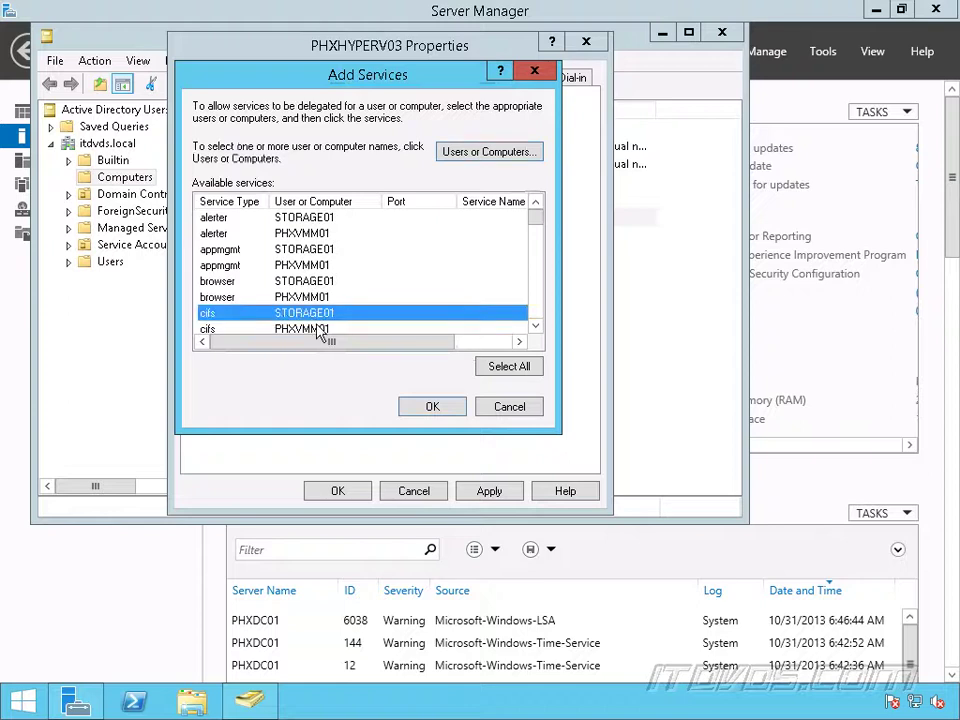
ctrl+click(318, 329)
click(442, 406)
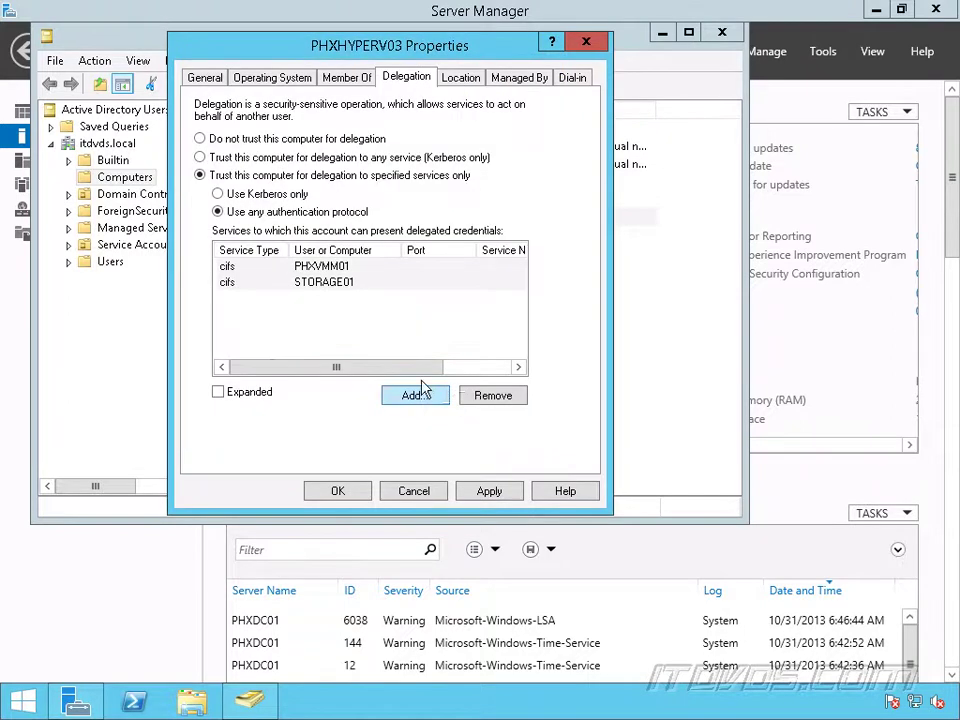
click(346, 492)
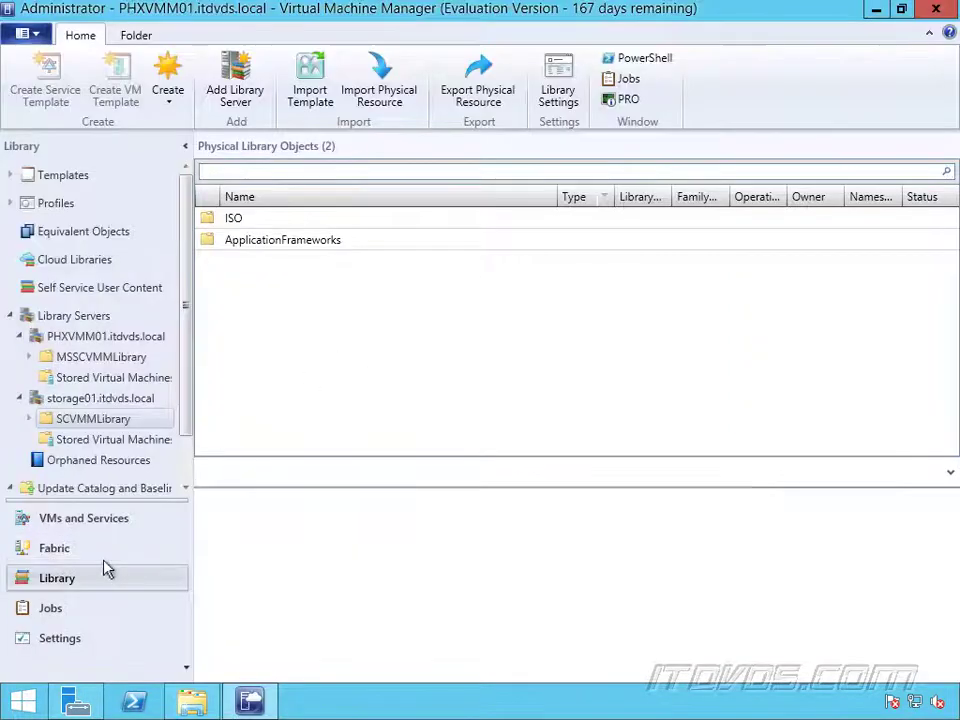
Step: Switch to Virtual Machine Manager on PHXVMM01 and review the 8:01:47 AM property-change job for Server105 in the job history
click(100, 526)
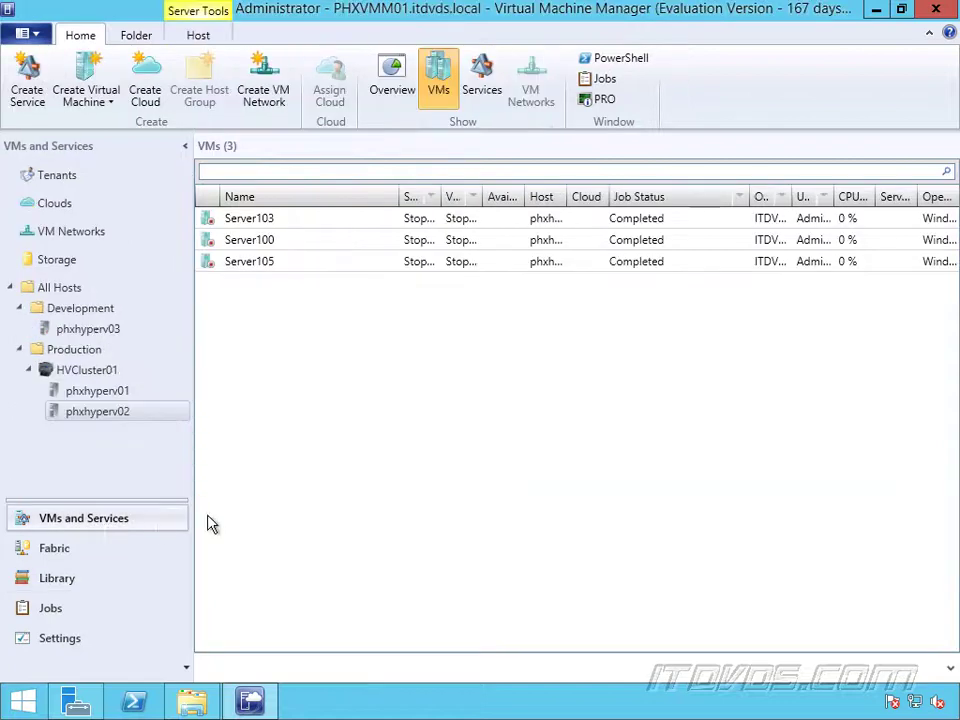
click(78, 597)
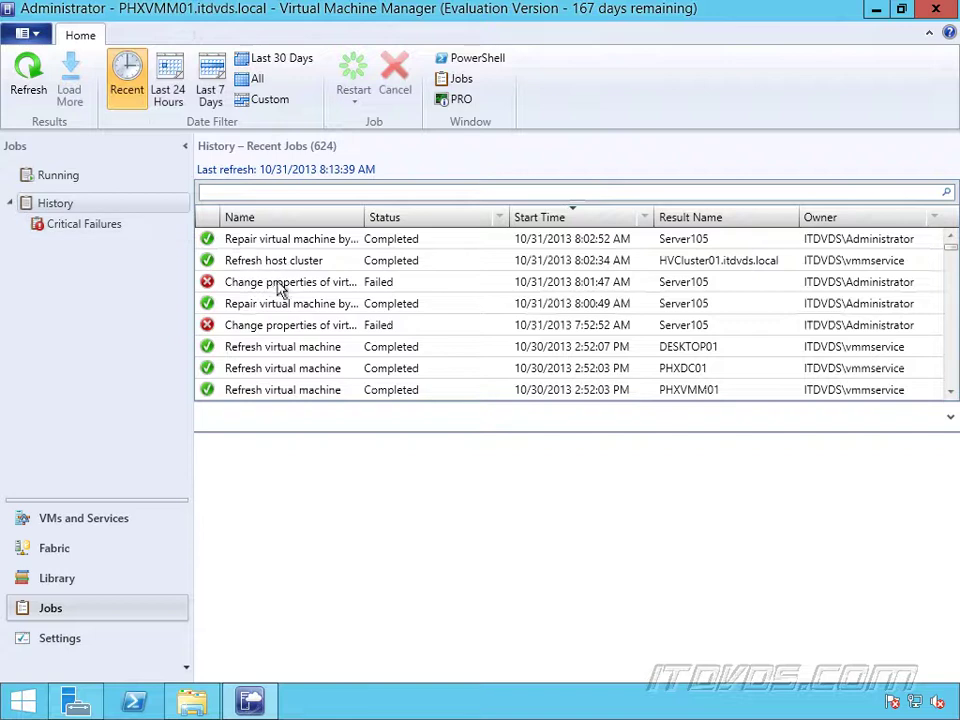
click(322, 288)
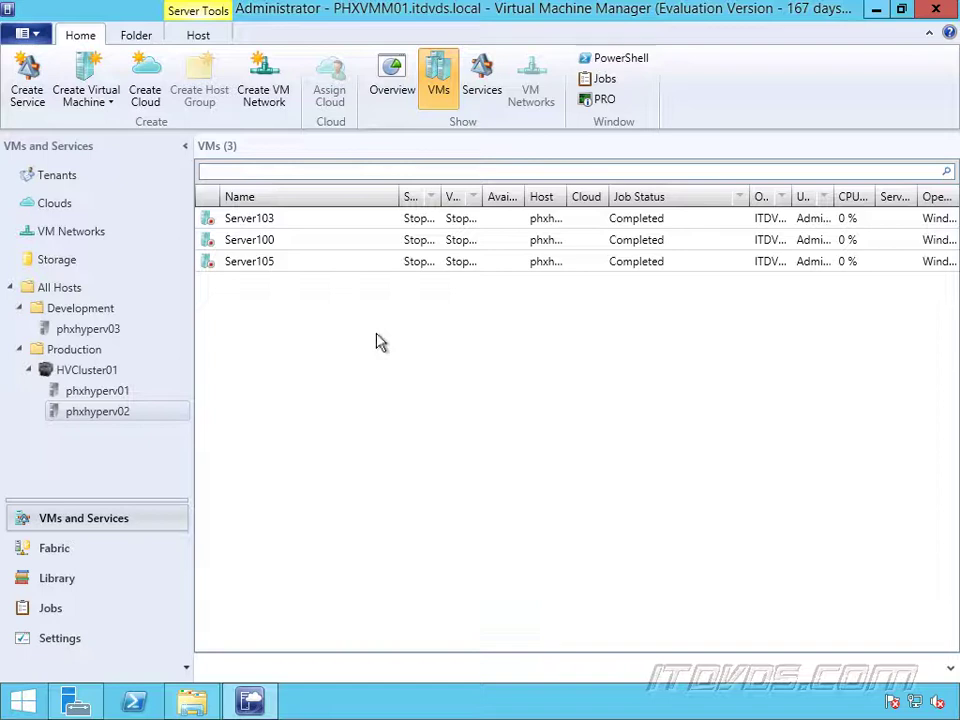
Step: Attach ARMSVOL_EN.iso from the PHXVMM01 library to Server105's virtual DVD drive, sharing the file instead of copying it
right_click(270, 268)
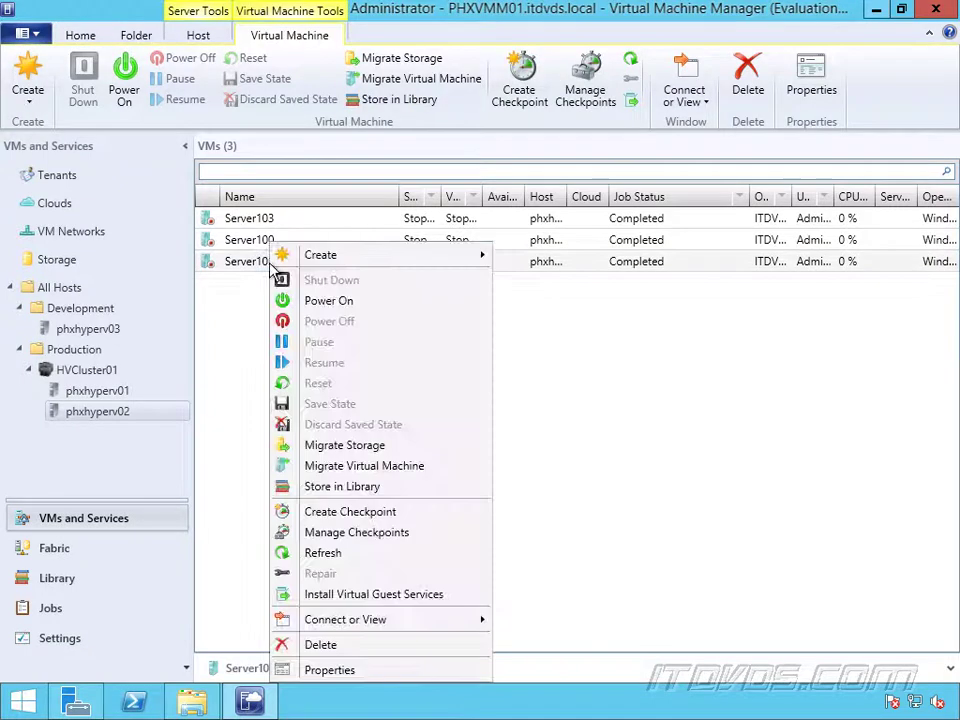
click(335, 670)
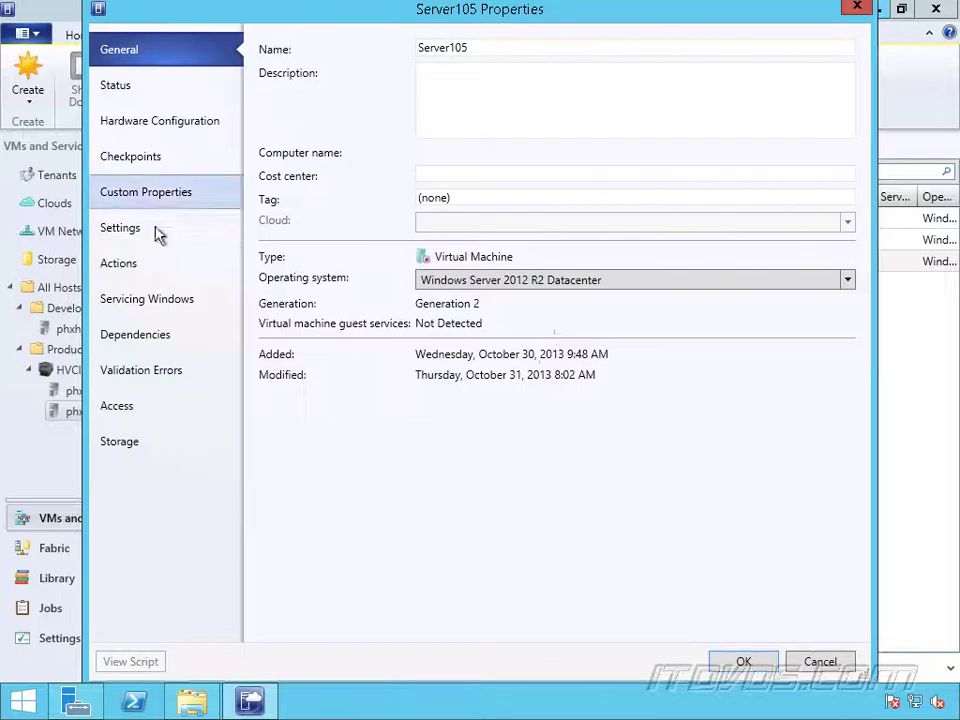
click(165, 122)
click(349, 266)
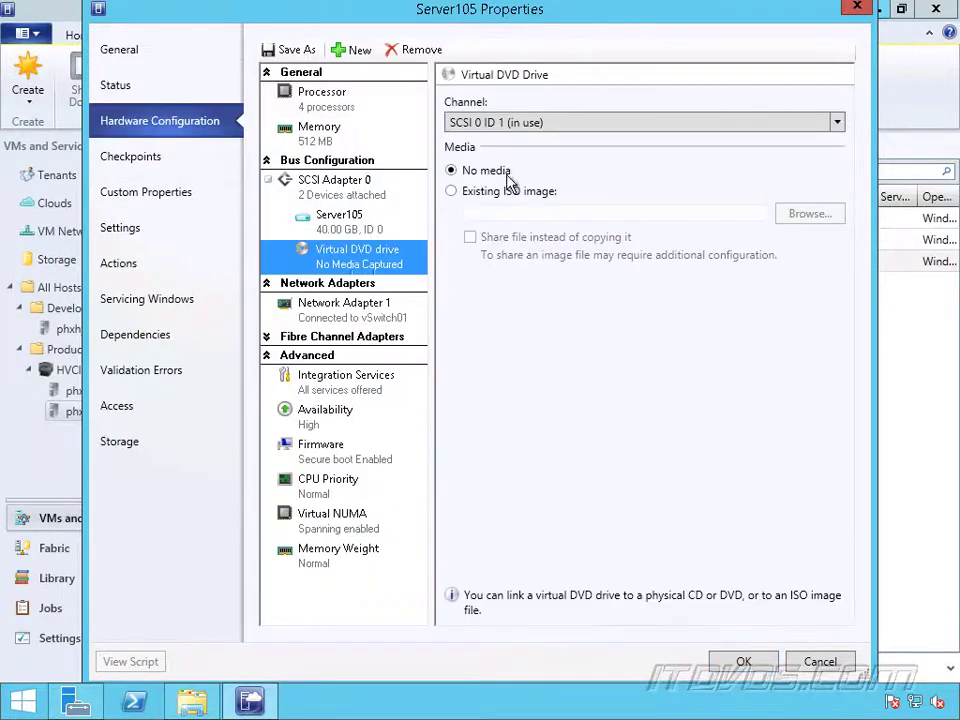
click(505, 190)
click(815, 216)
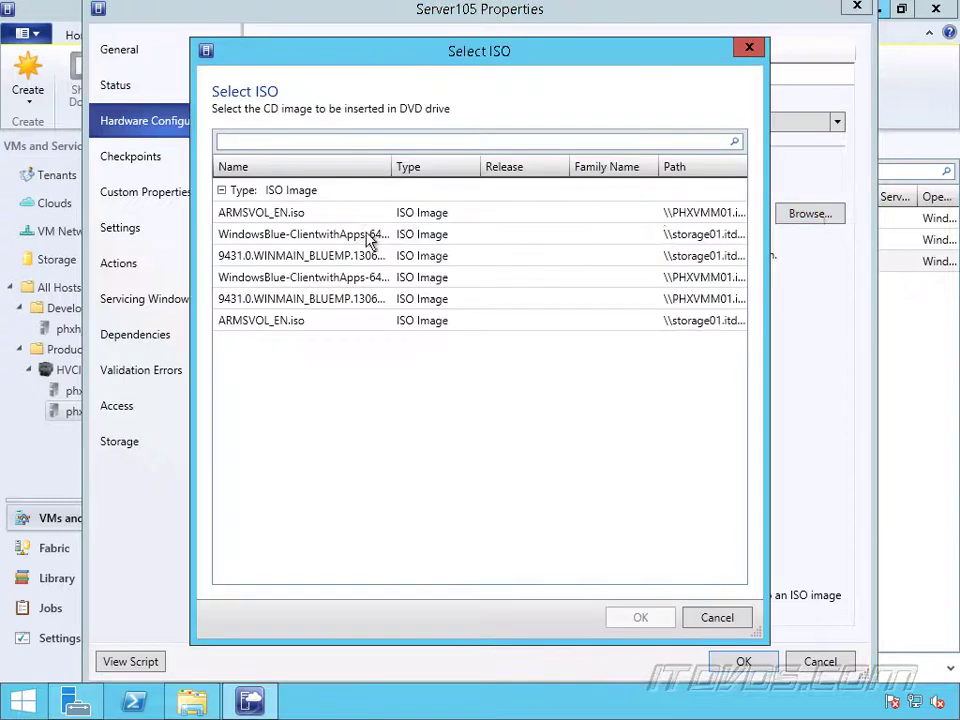
double_click(328, 213)
click(470, 237)
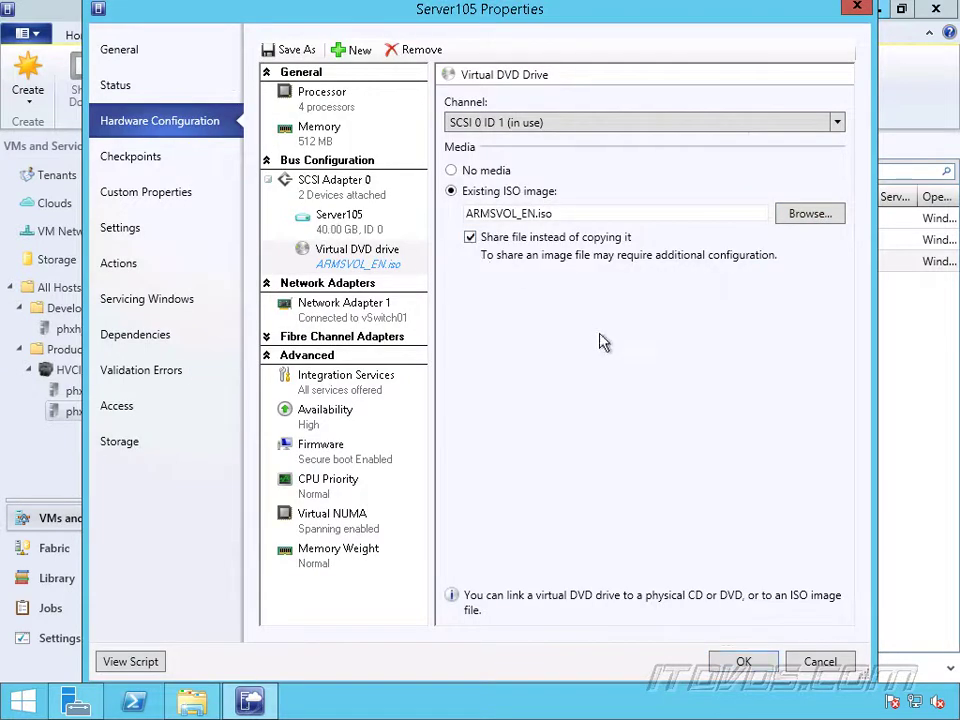
click(745, 662)
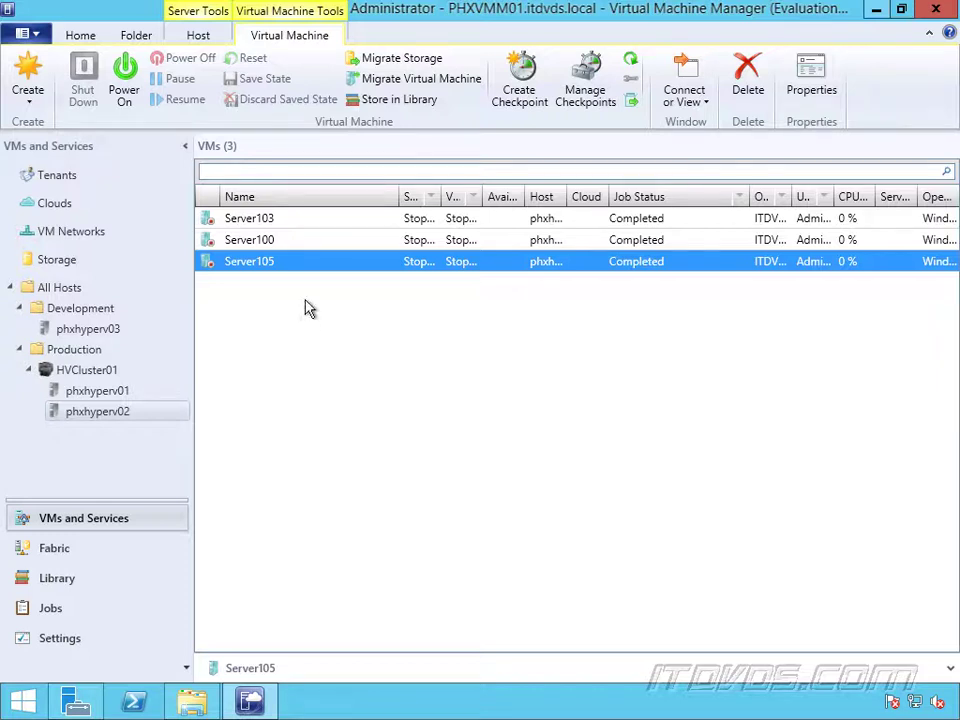
Step: Migrate the virtual machine Server103 from phxhyperv02 to phxhyperv01.itdvds.local and minimize the jobs window
right_click(270, 266)
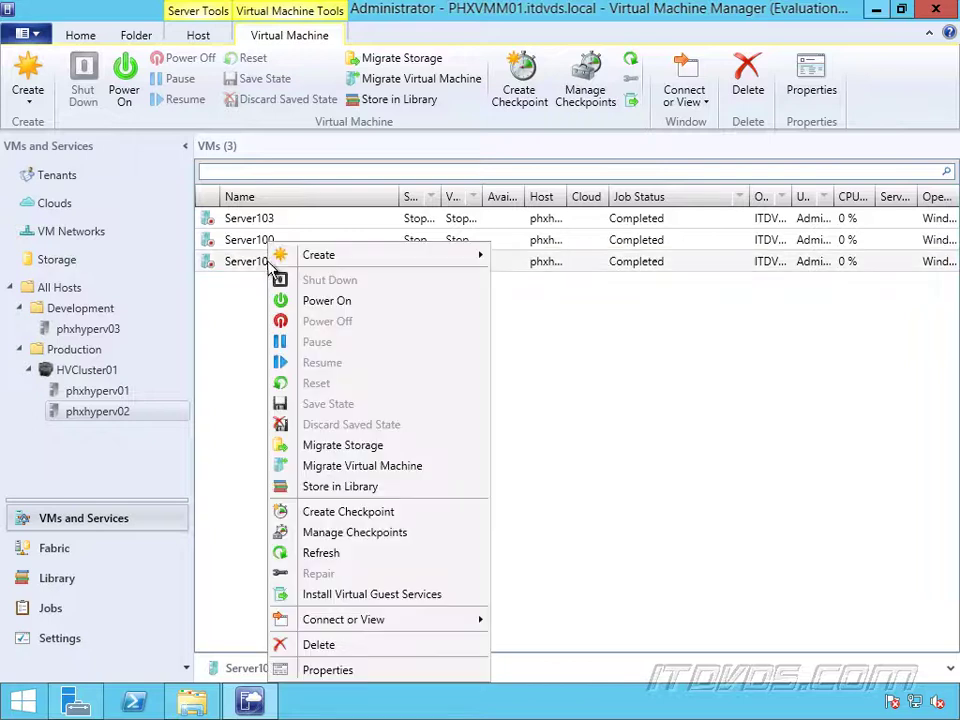
mouse_move(270, 256)
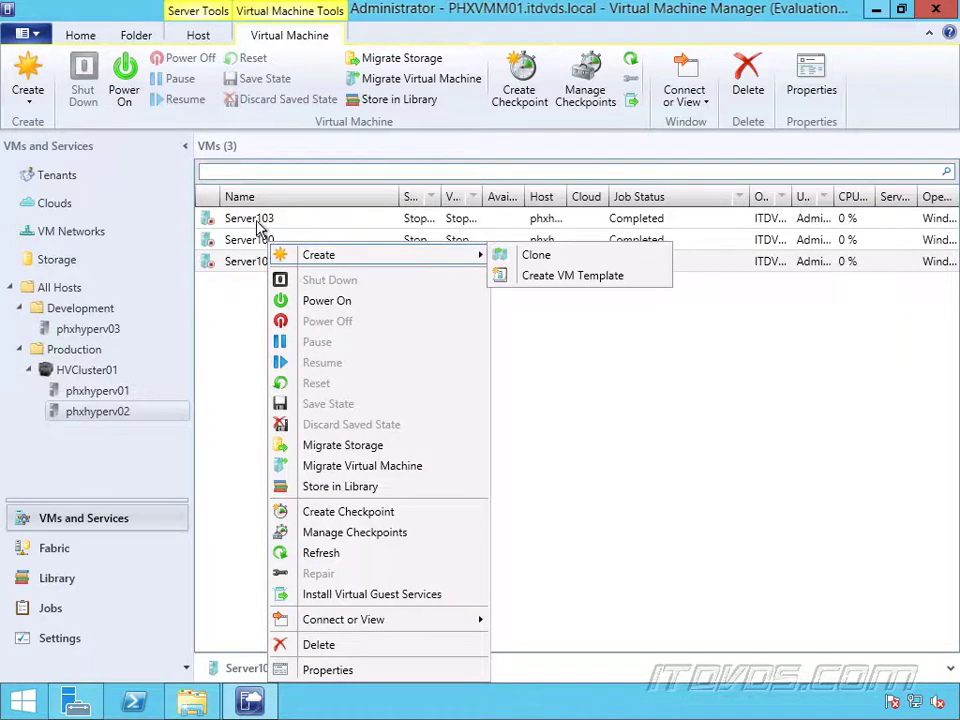
right_click(259, 224)
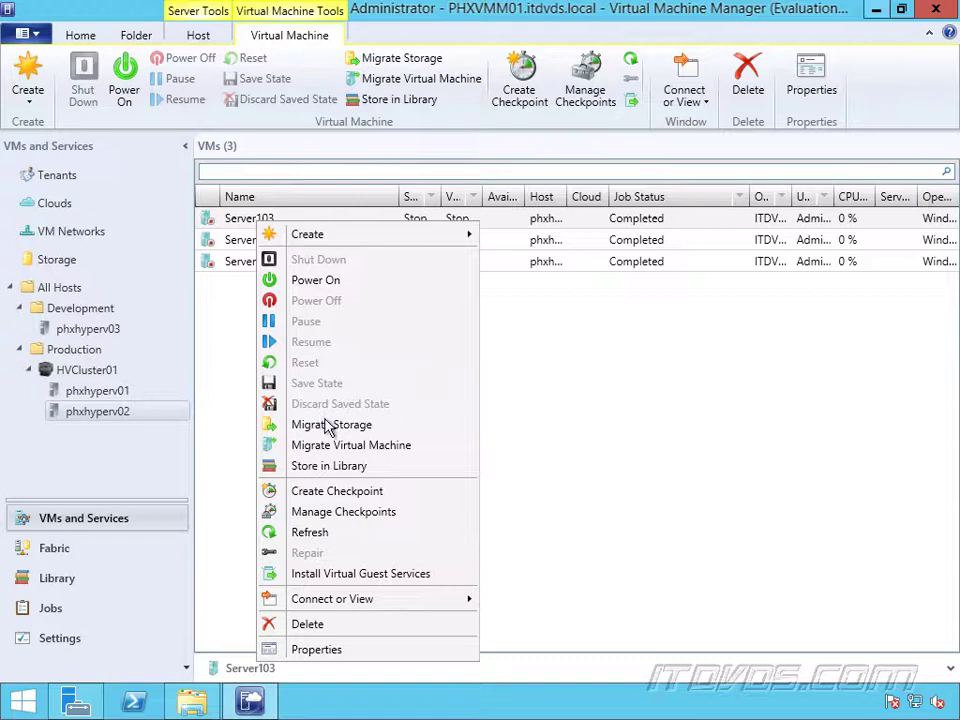
click(400, 448)
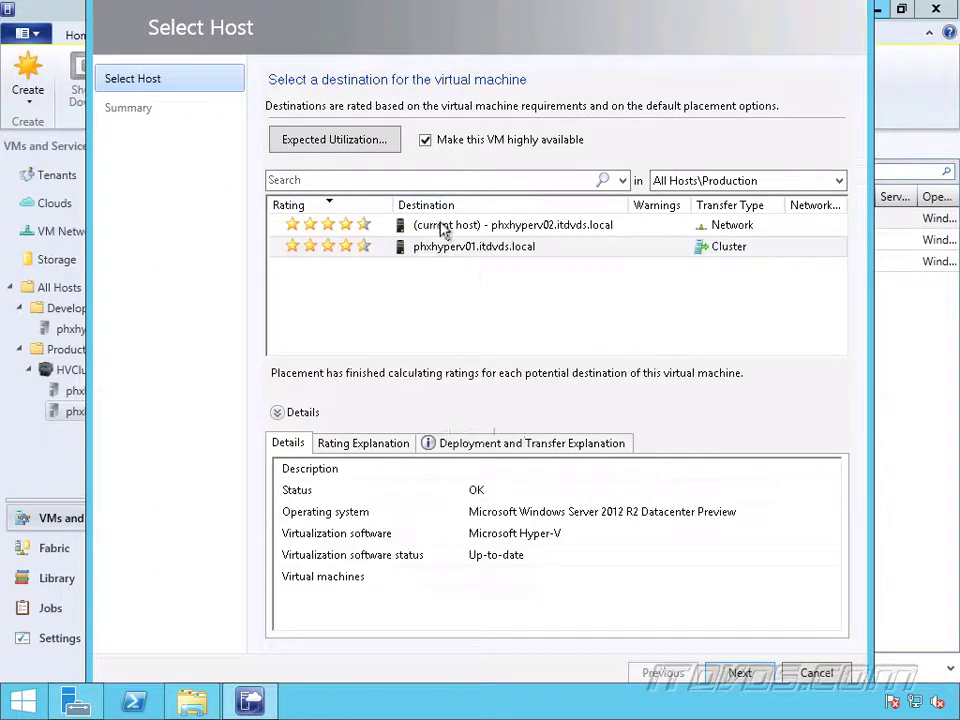
click(745, 672)
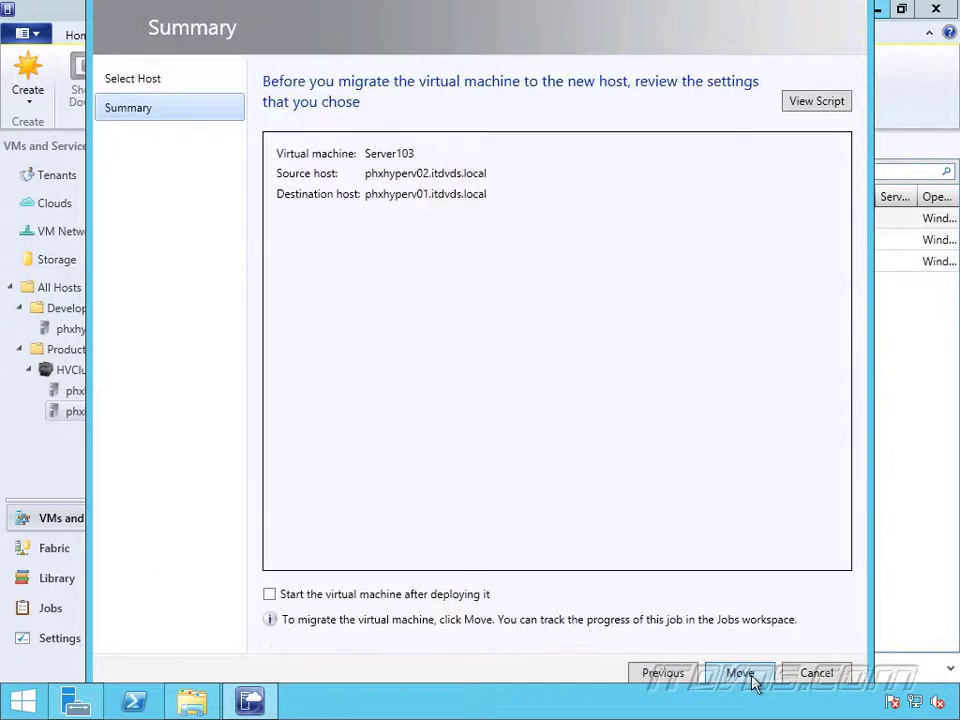
click(740, 672)
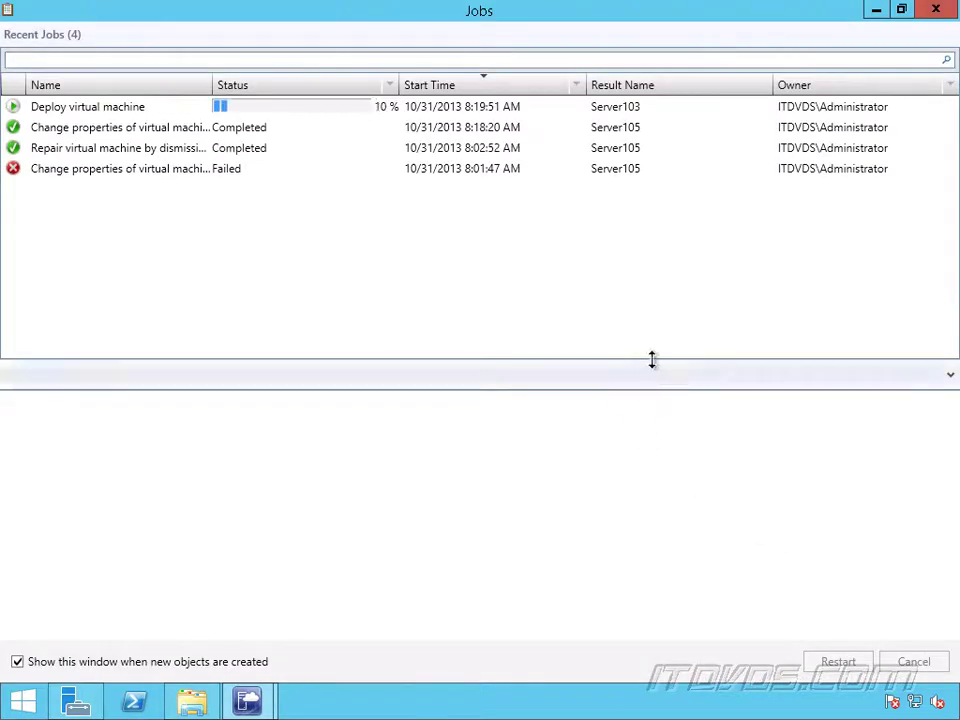
click(877, 12)
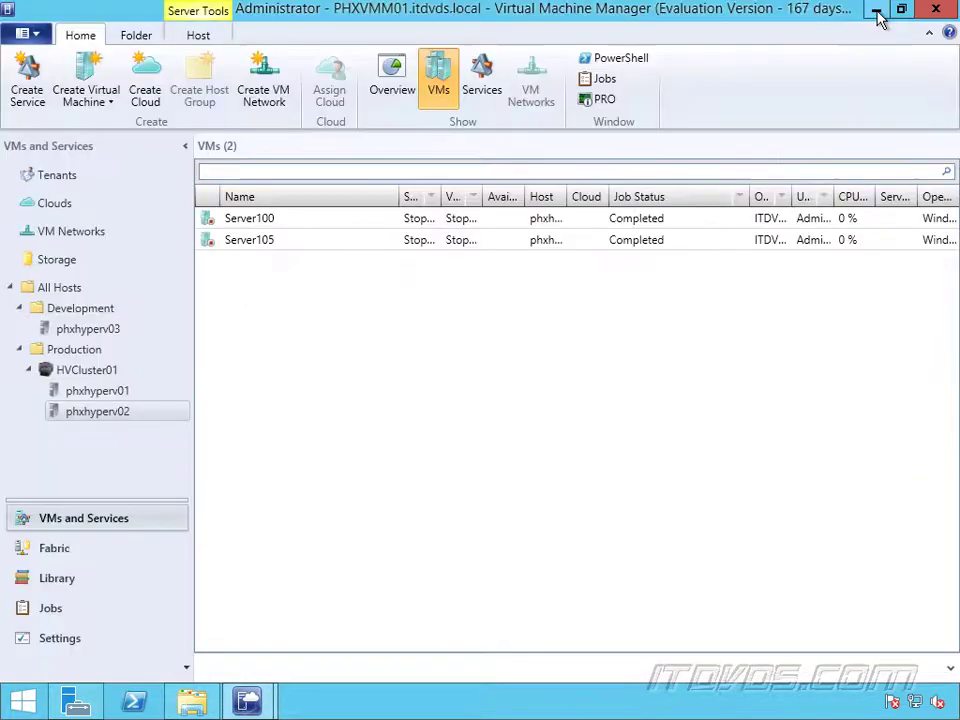
Step: Check the ISO image and sharing option of Server105's virtual DVD drive in its hardware configuration, and close the properties
right_click(276, 250)
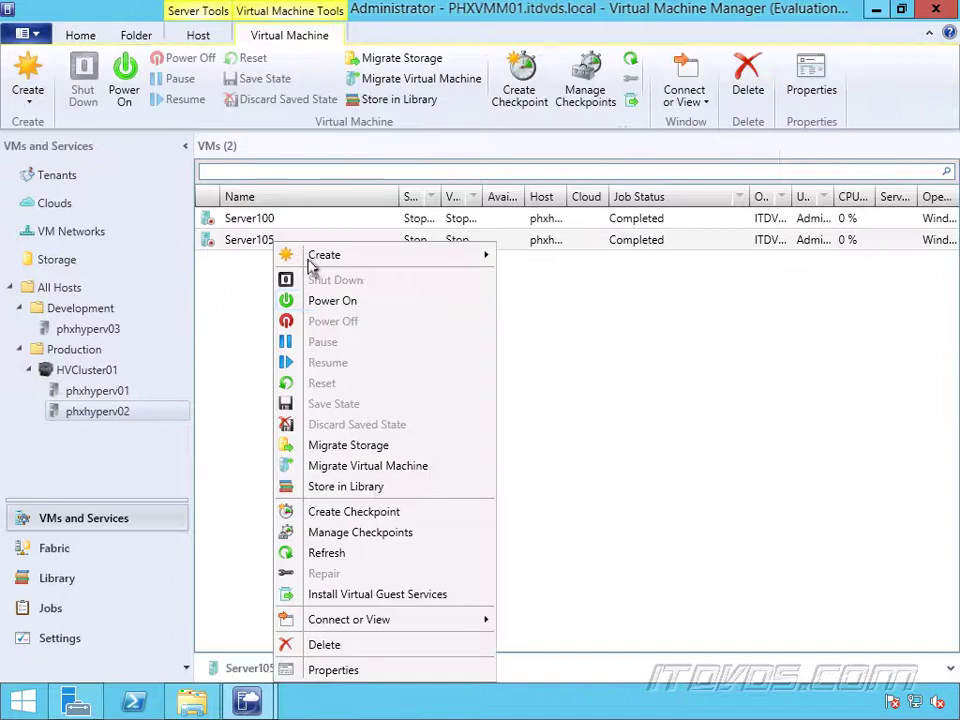
click(347, 668)
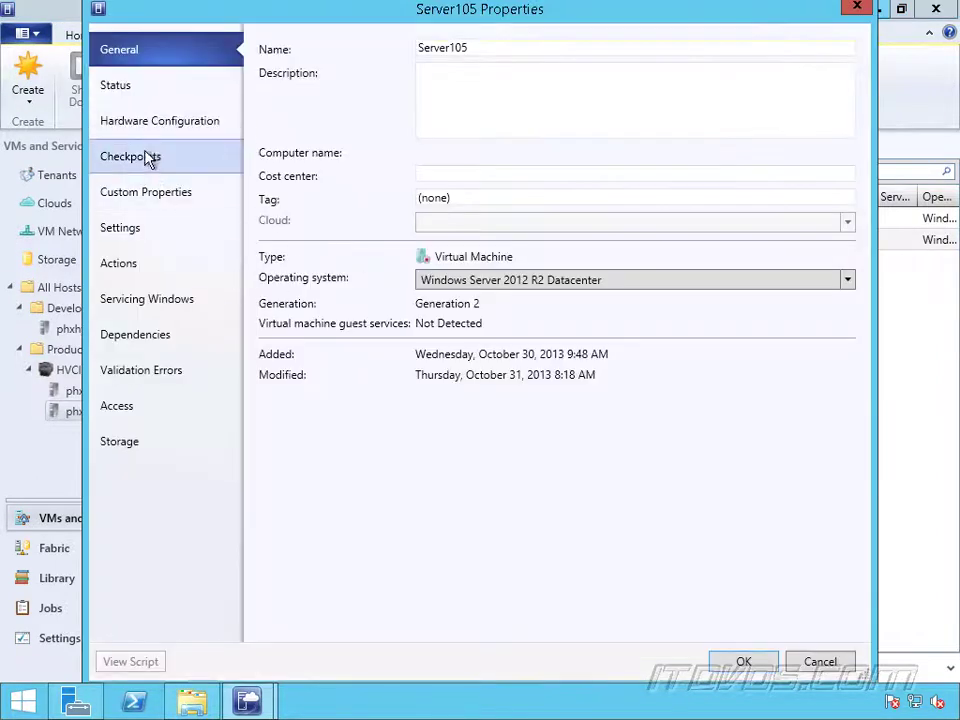
click(166, 123)
click(363, 270)
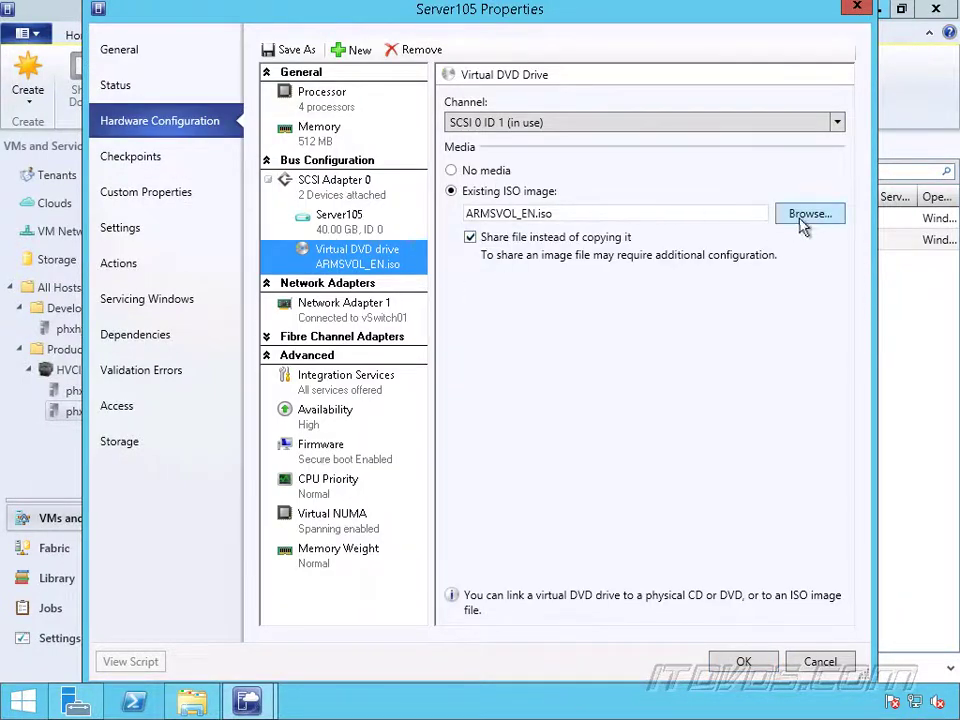
click(866, 10)
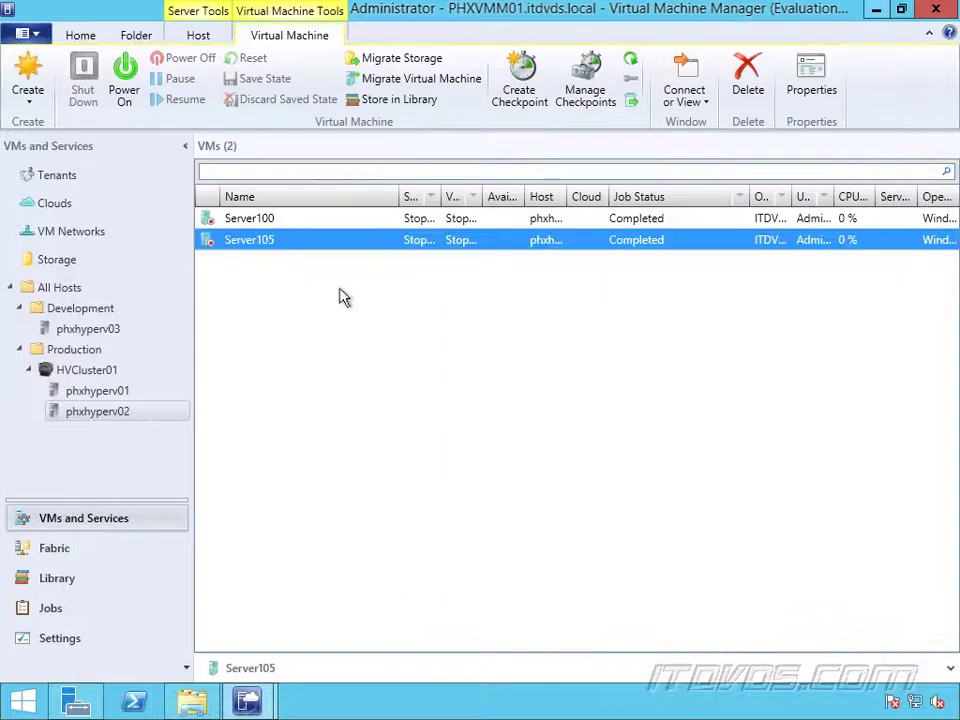
right_click(339, 245)
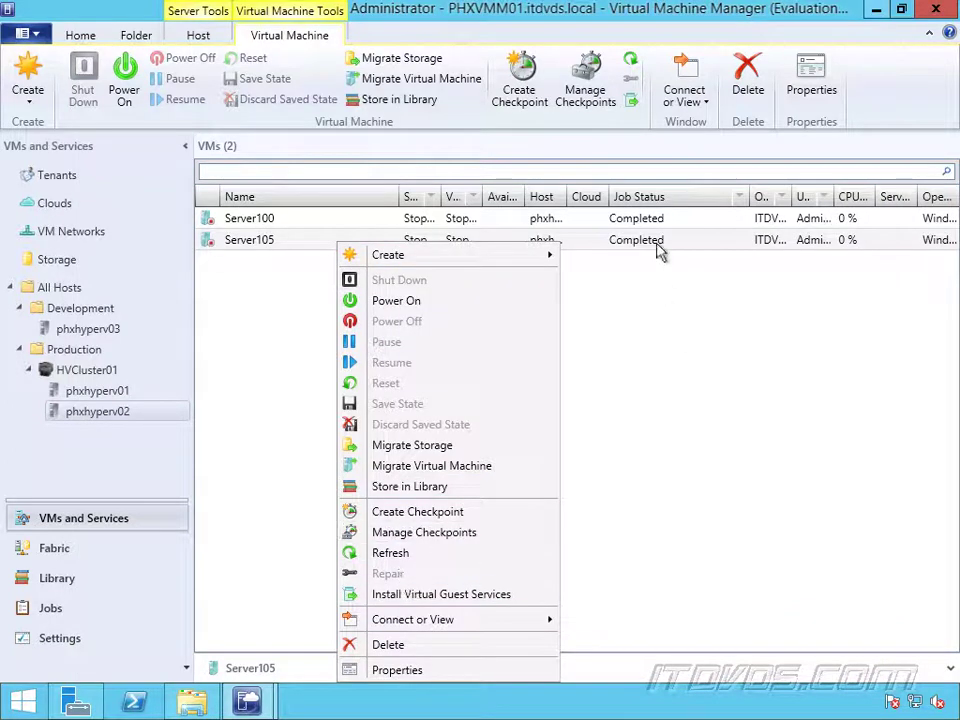
click(628, 289)
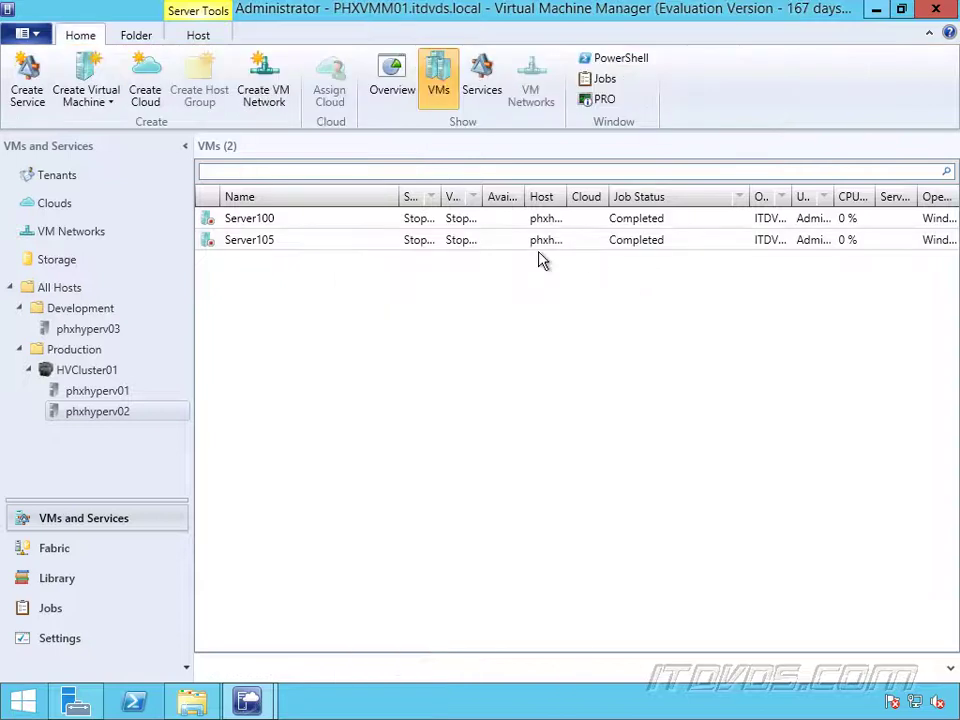